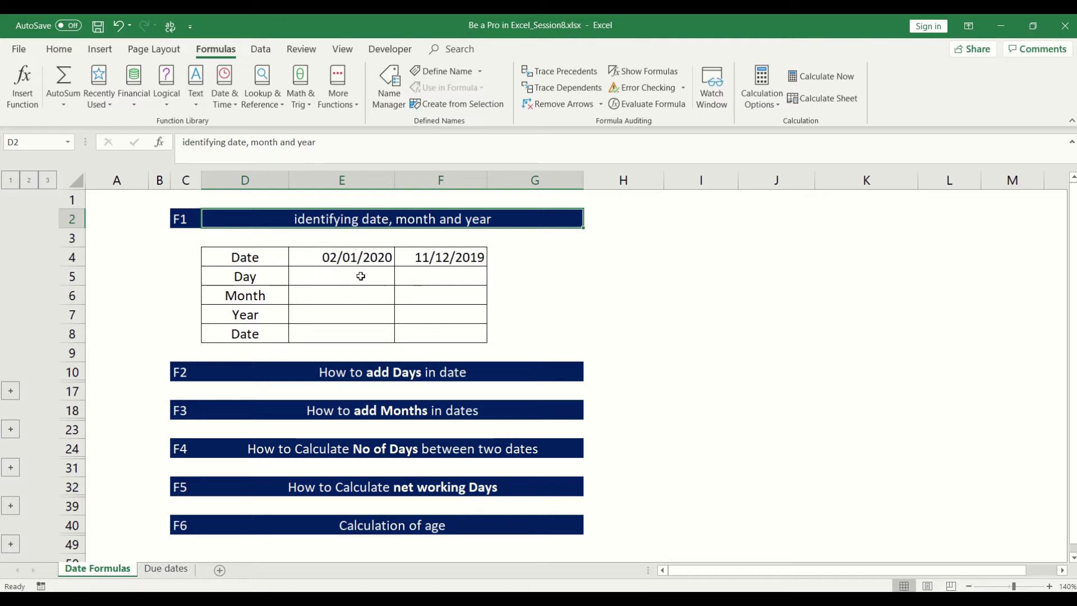
Enter the formula =DAY(E4) in cell E5 to extract the day from the first date
left_click(360, 276)
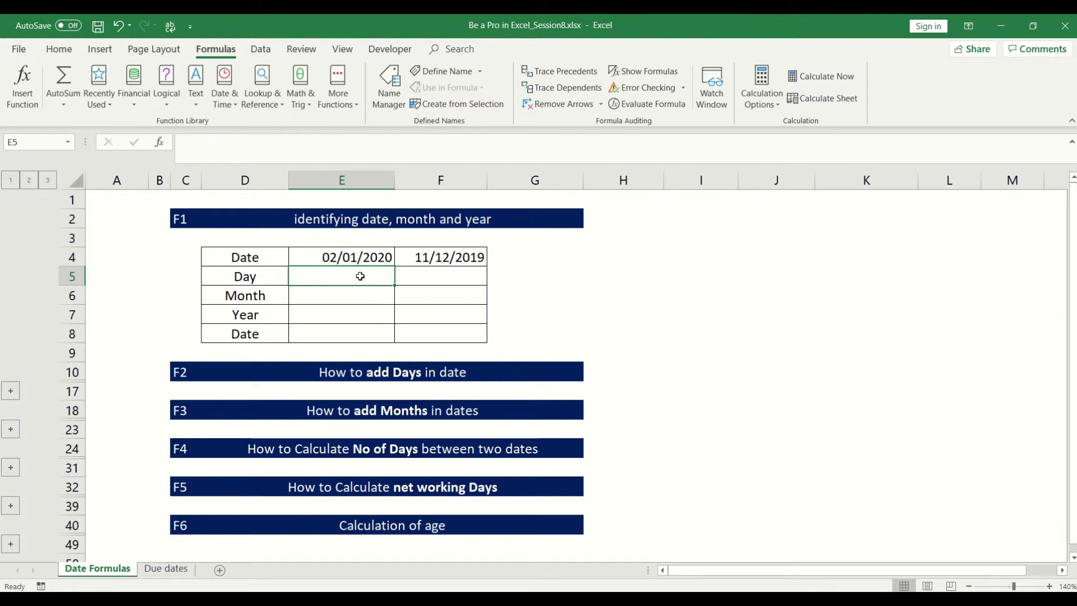
key("Up")
key("Down")
type("=day")
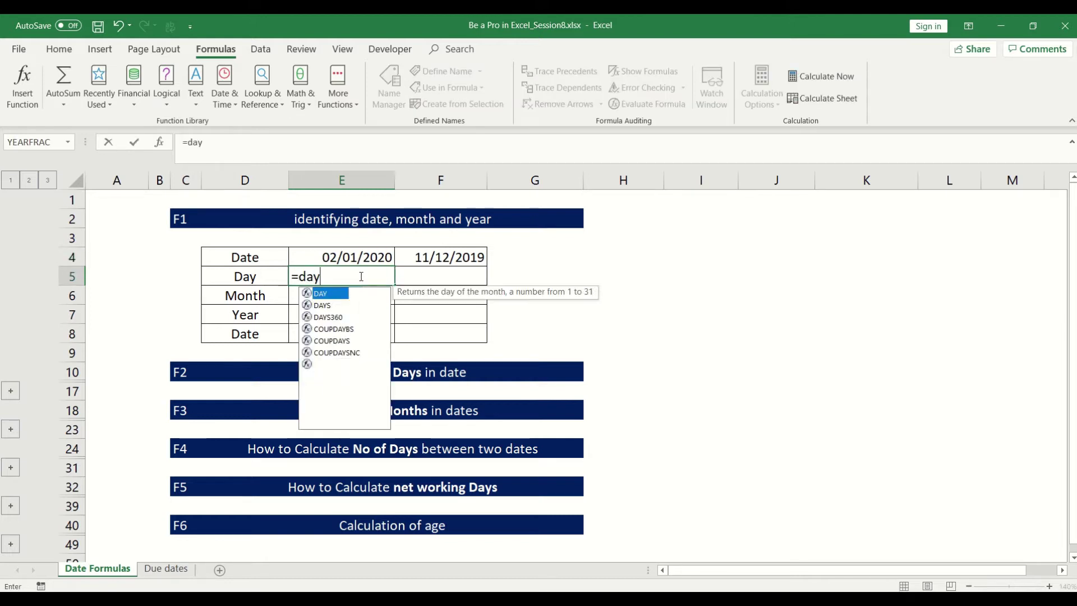
type("(")
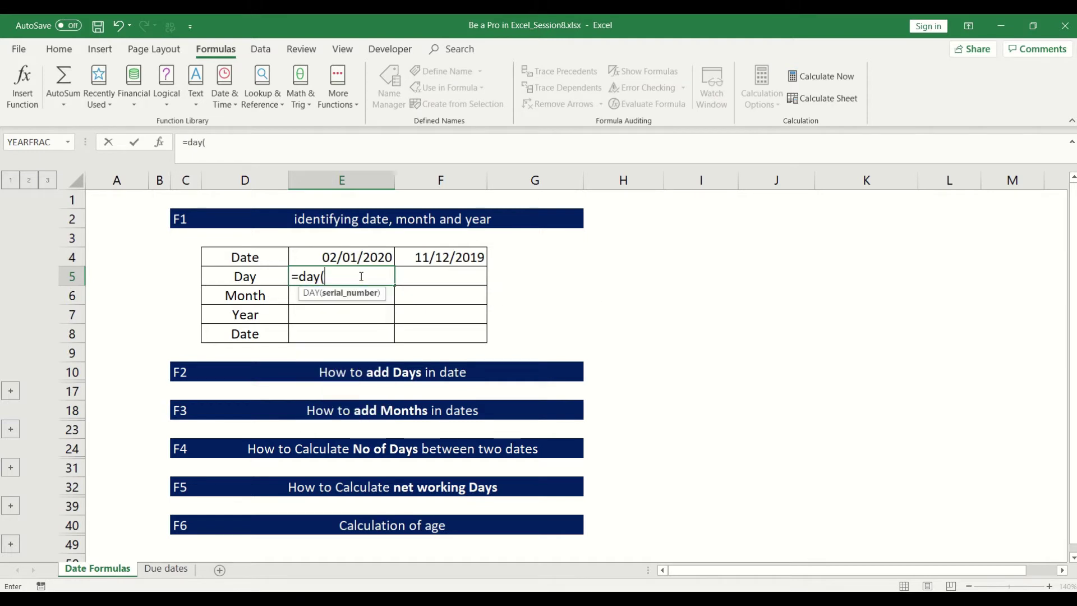
key("Up")
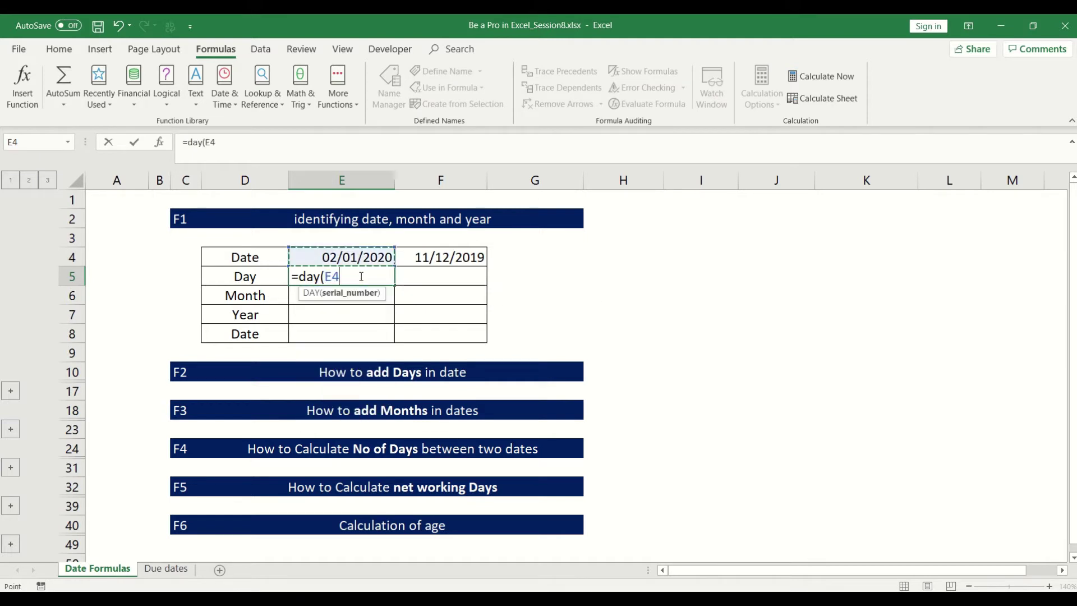
type(")")
key("Return")
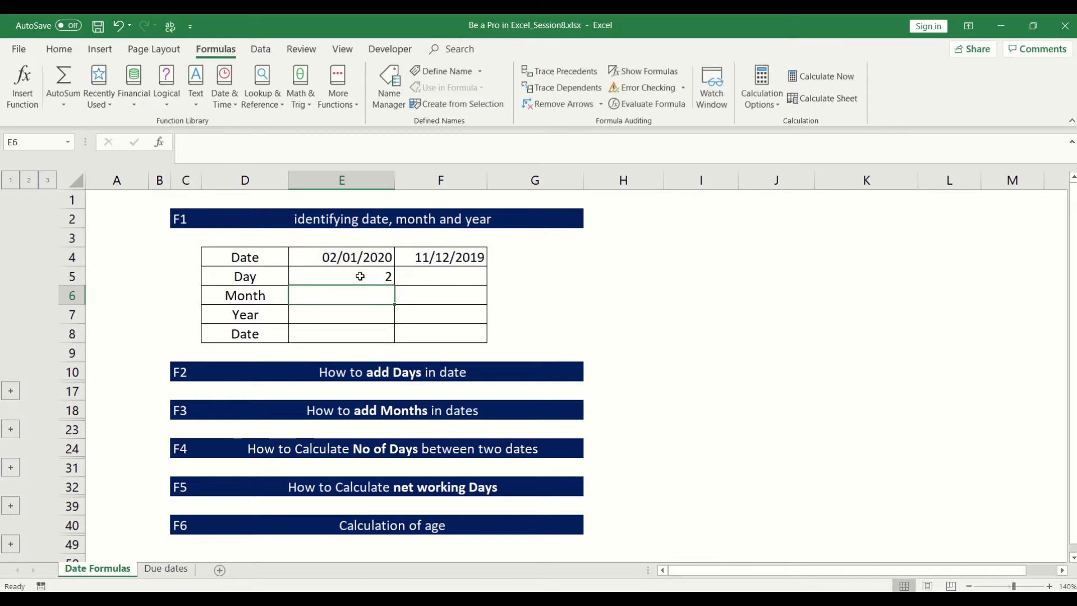
Enter the formula =MONTH(E4) in cell E6 to extract the month from the first date
left_click(360, 276)
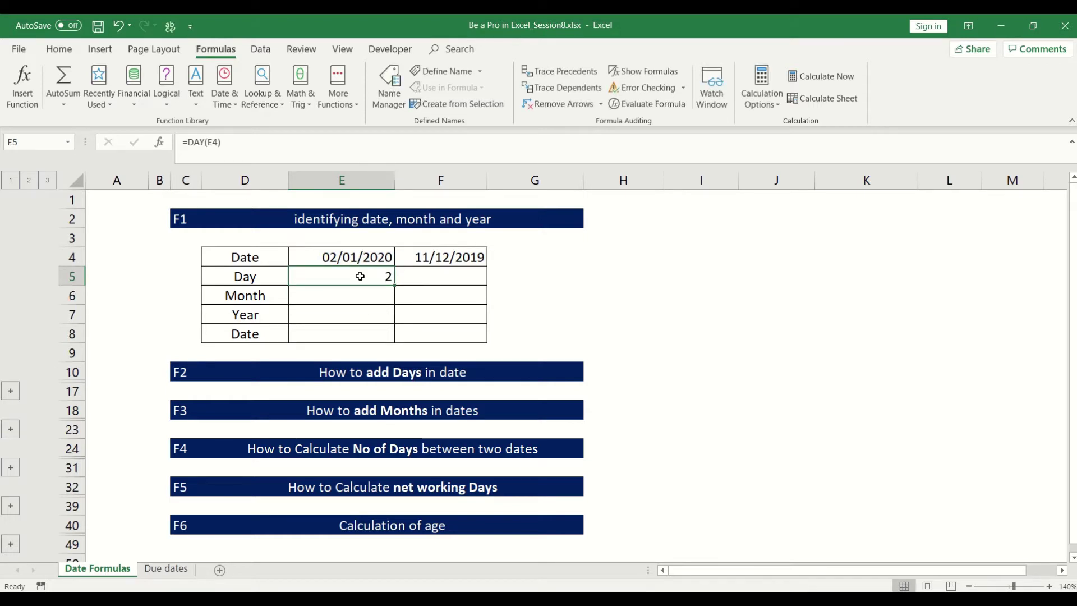
key("Down")
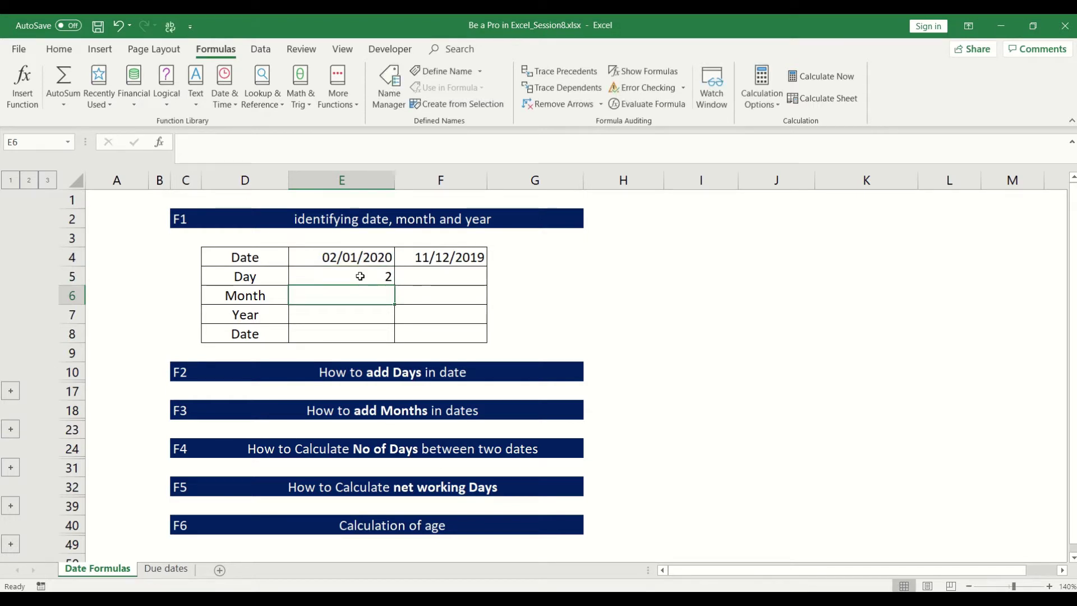
type("=mon")
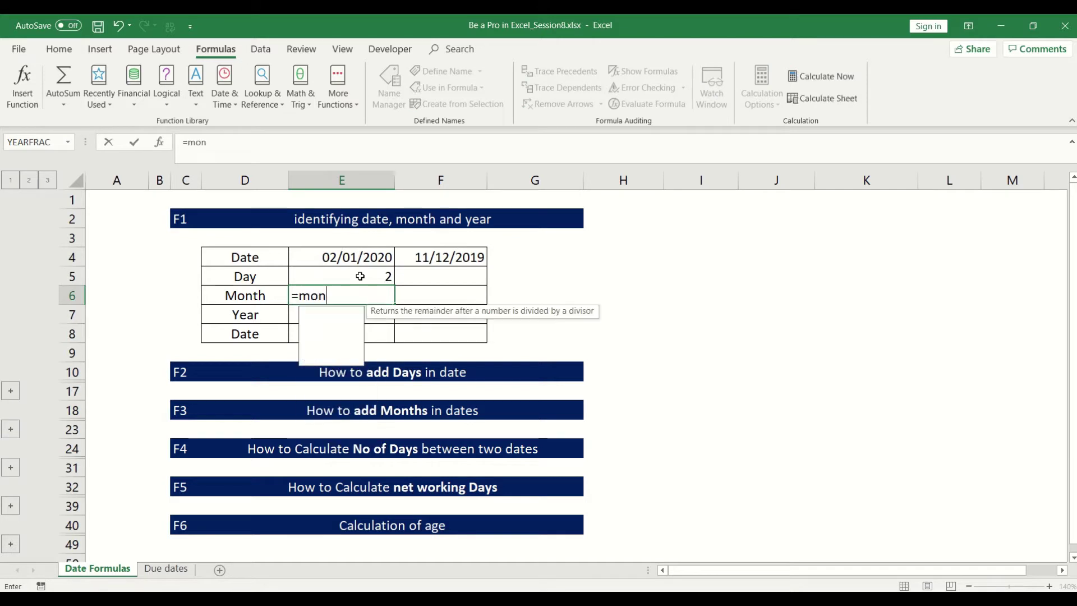
type("th(")
key("Up")
key("Up")
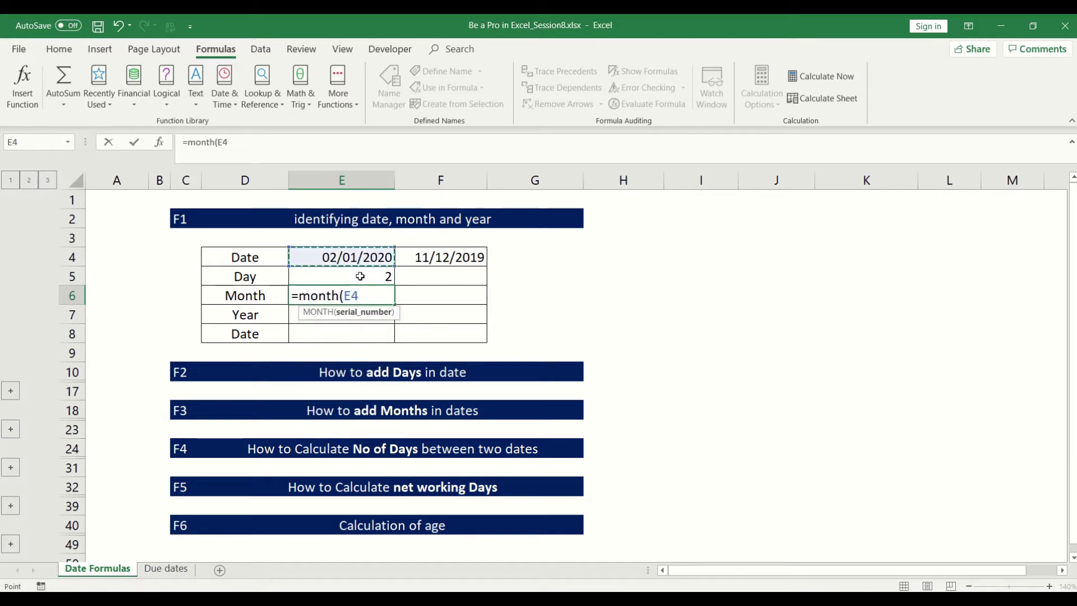
type(")")
key("Return")
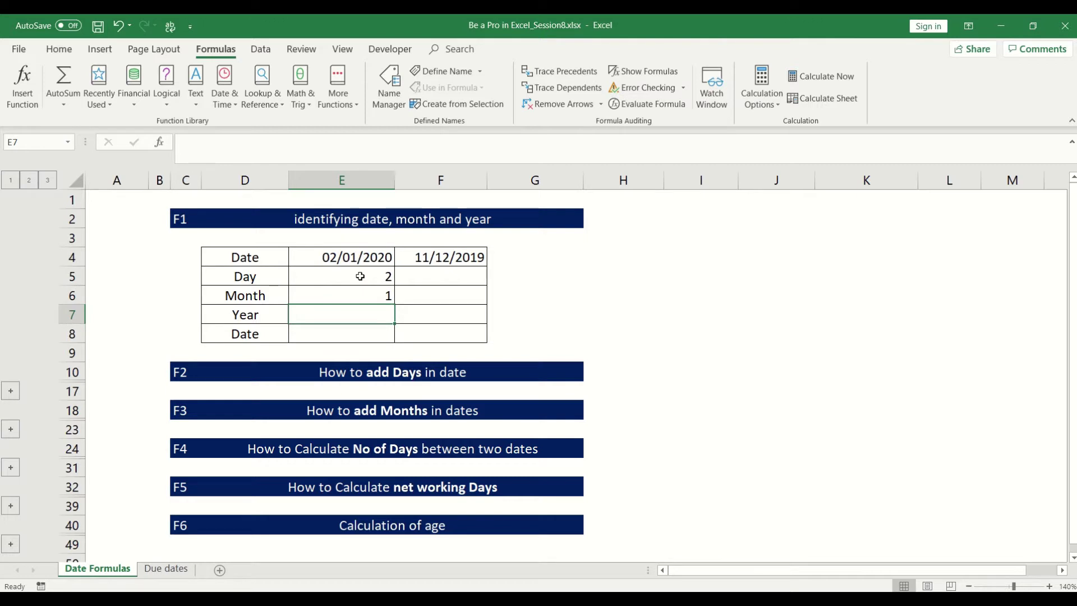
Enter the formula =YEAR(E4) in cell E7 to extract the year from the first date
type("=year(")
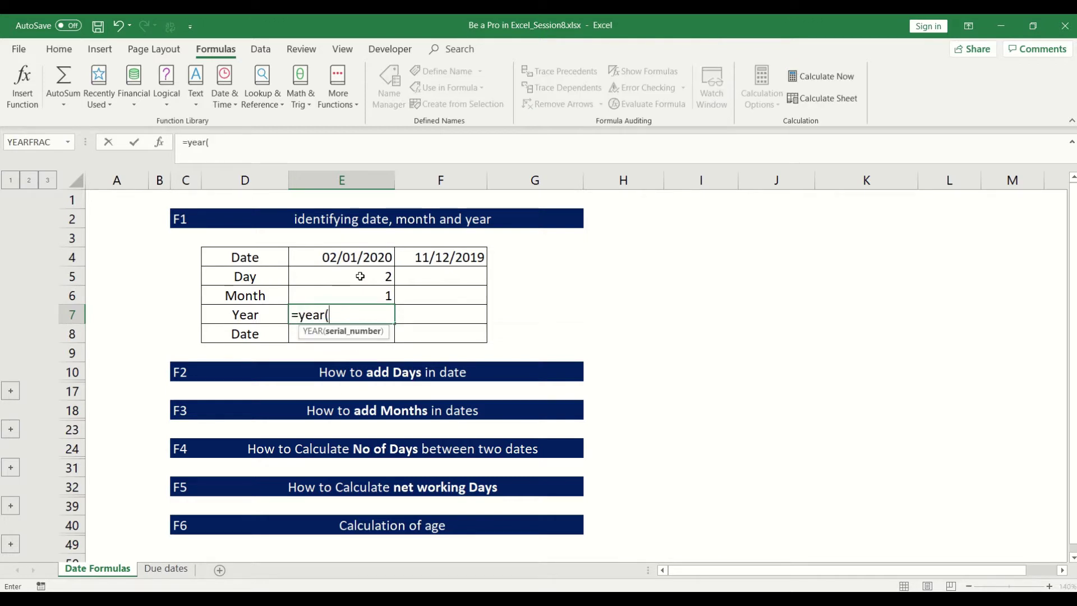
left_click(360, 276)
key("Up")
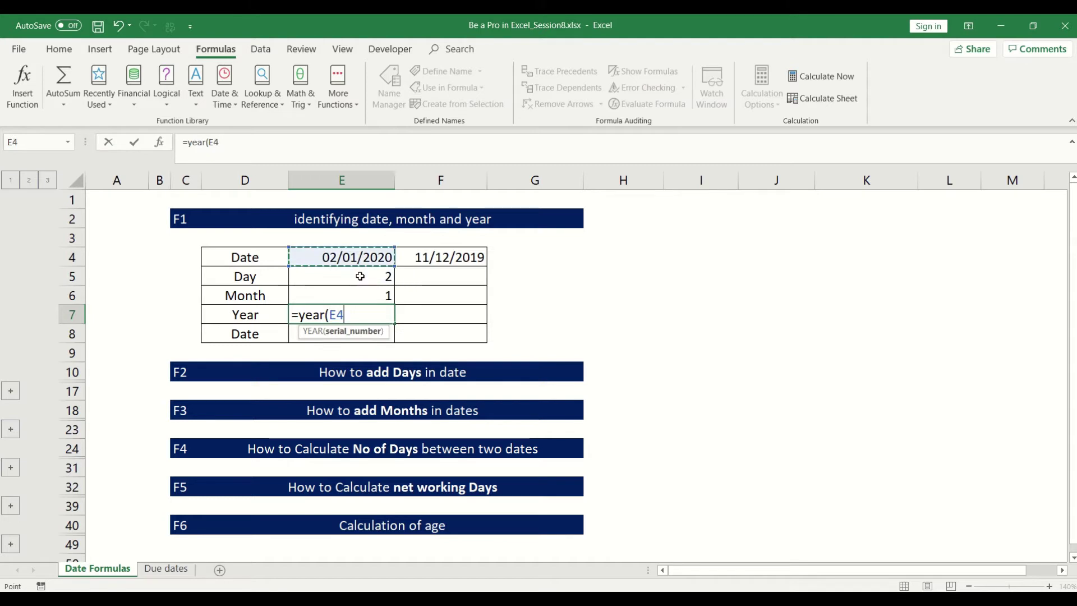
type(")")
key("Return")
Review the day, month and year formulas in E5:E7 against the source date in E4
key("Up")
key("Up")
key("Up")
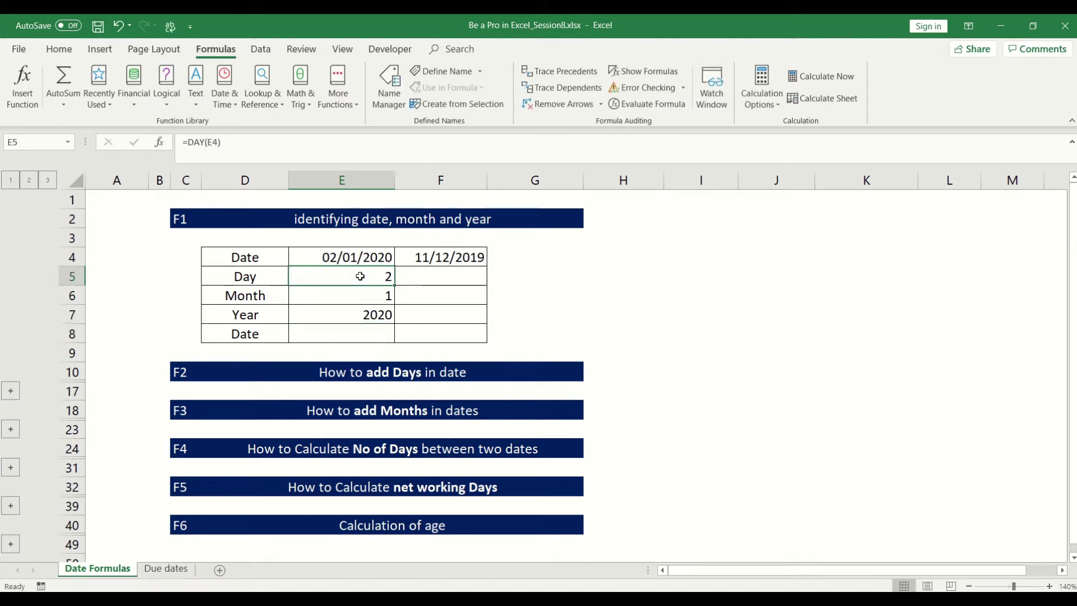
key("Down")
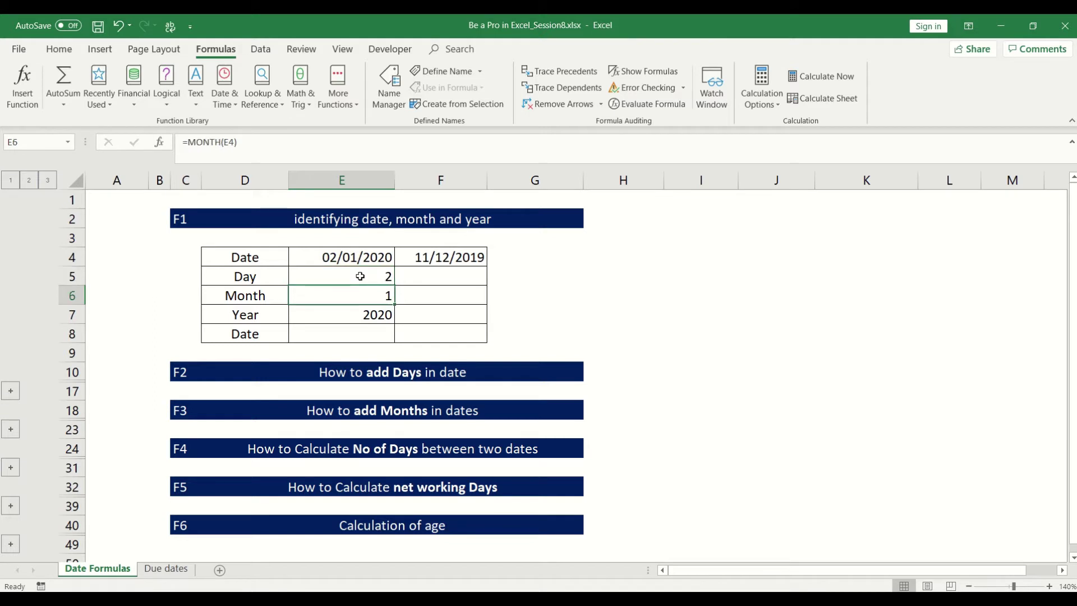
key("Down")
key("Up")
key("Up")
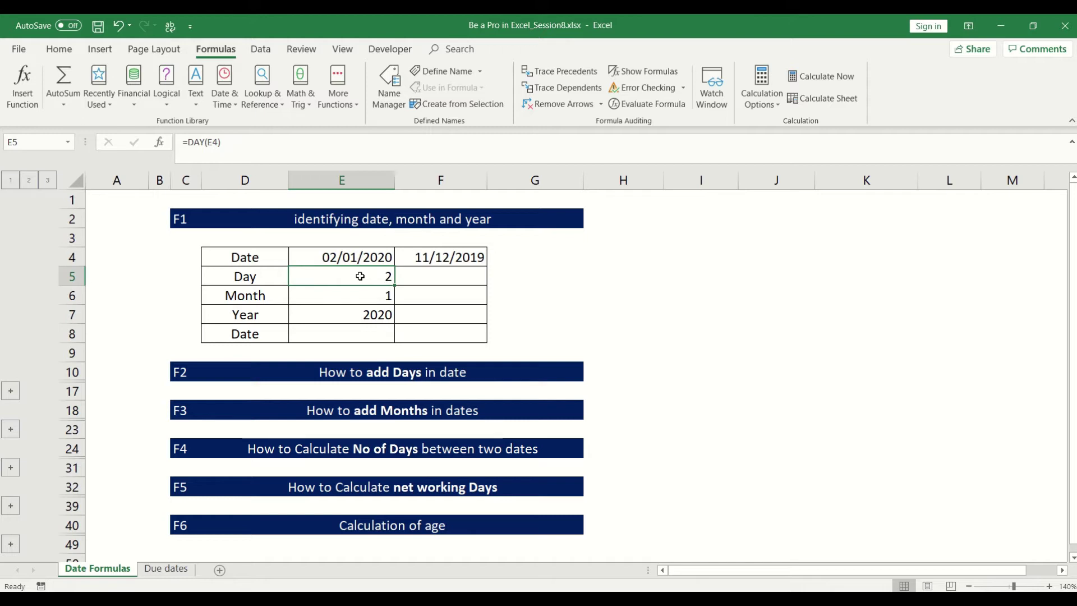
key("Up")
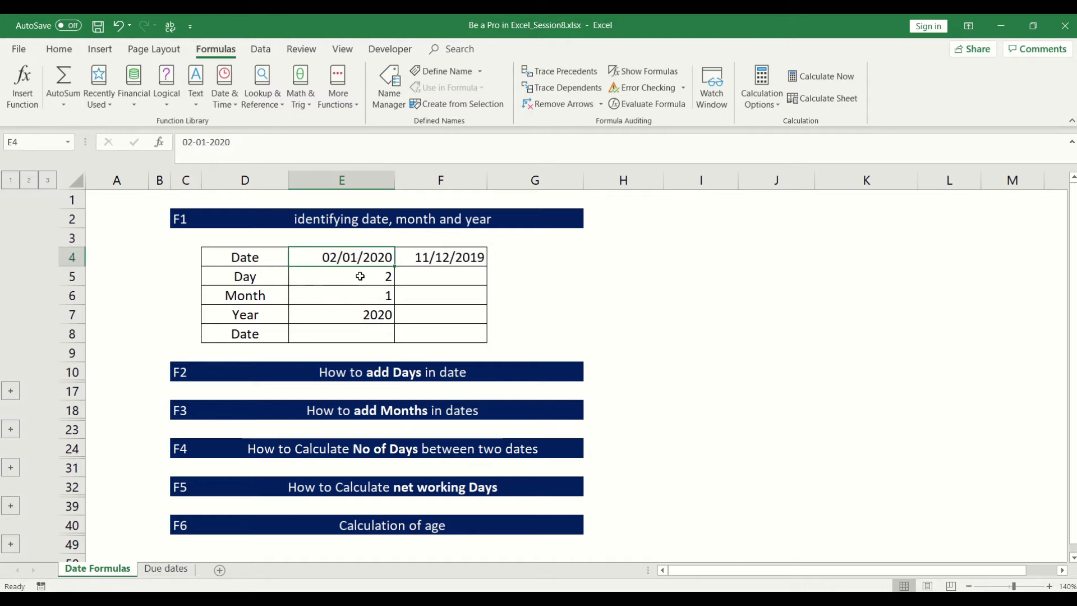
key("Down")
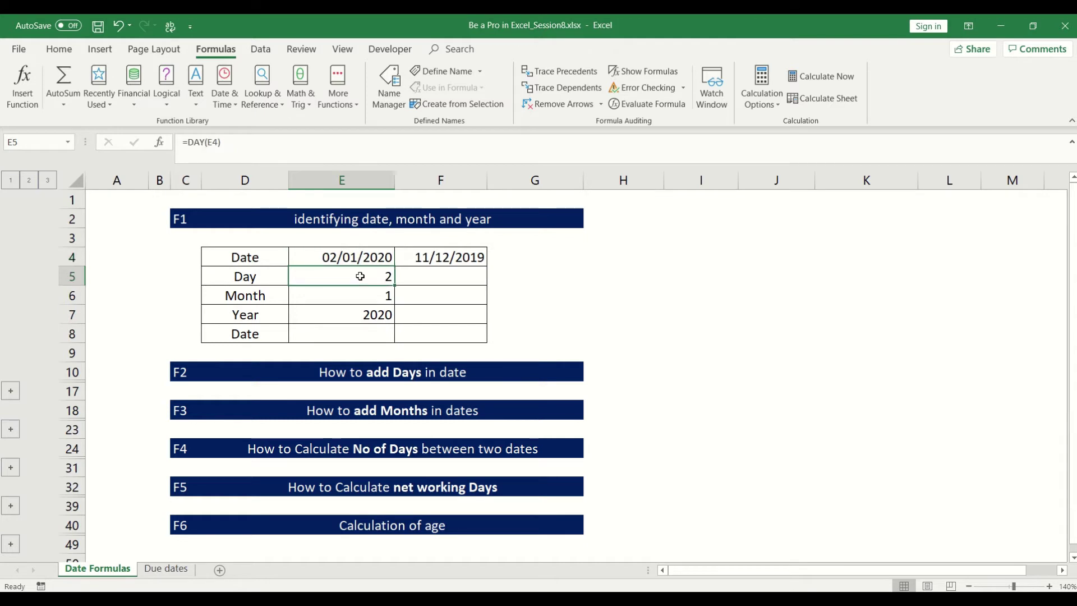
Copy the day, month and year formulas from E5:E7 to F5:F7 for the second date
key("shift+Down")
key("shift+Down")
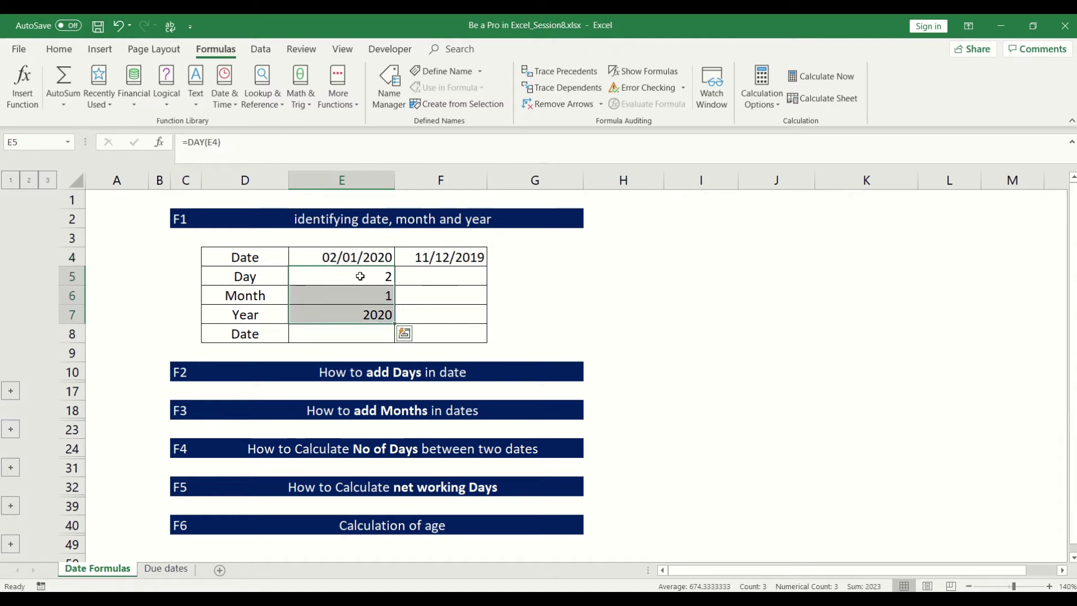
left_click(360, 276)
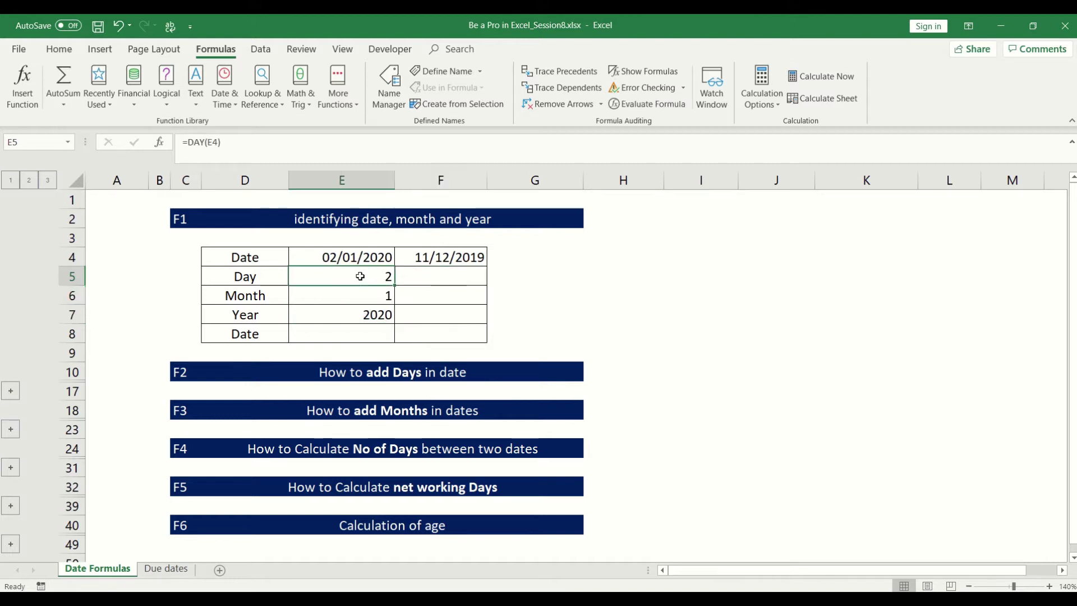
key("shift+Down")
key("shift+Down")
key("ctrl+c")
key("Right")
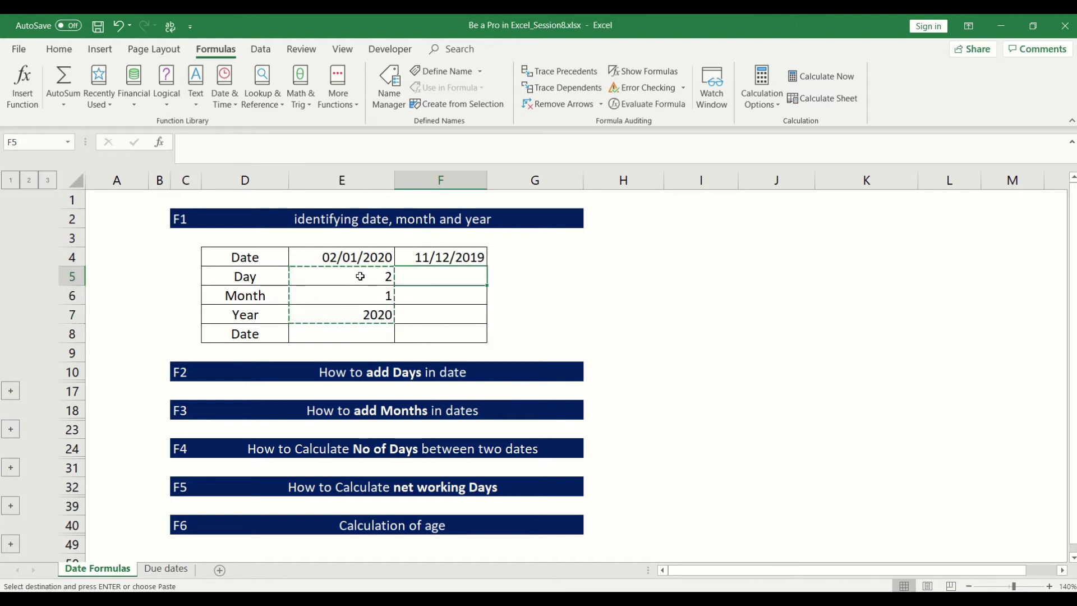
key("ctrl+v")
Check the cell references of the copied formulas in F5:F7 and compare both columns' extracted parts
key("Down")
key("Up")
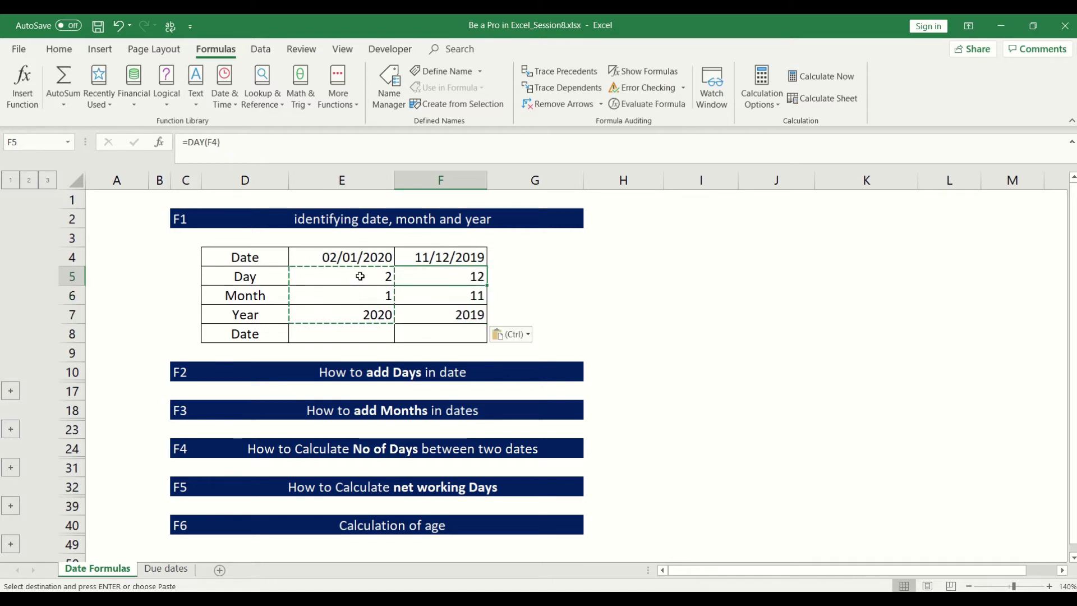
key("F2")
key("Escape")
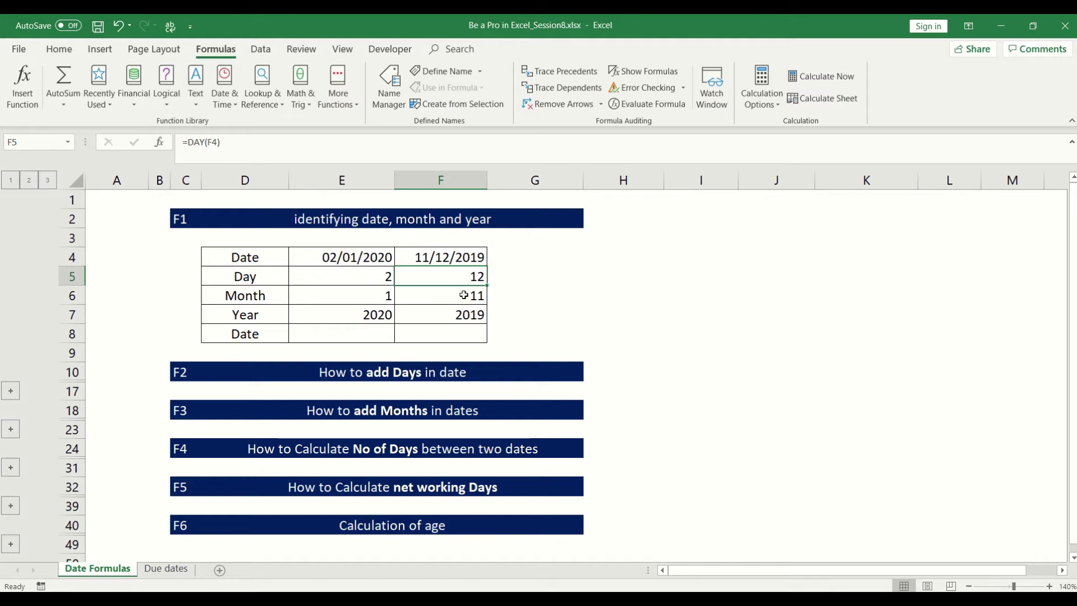
left_click(459, 318)
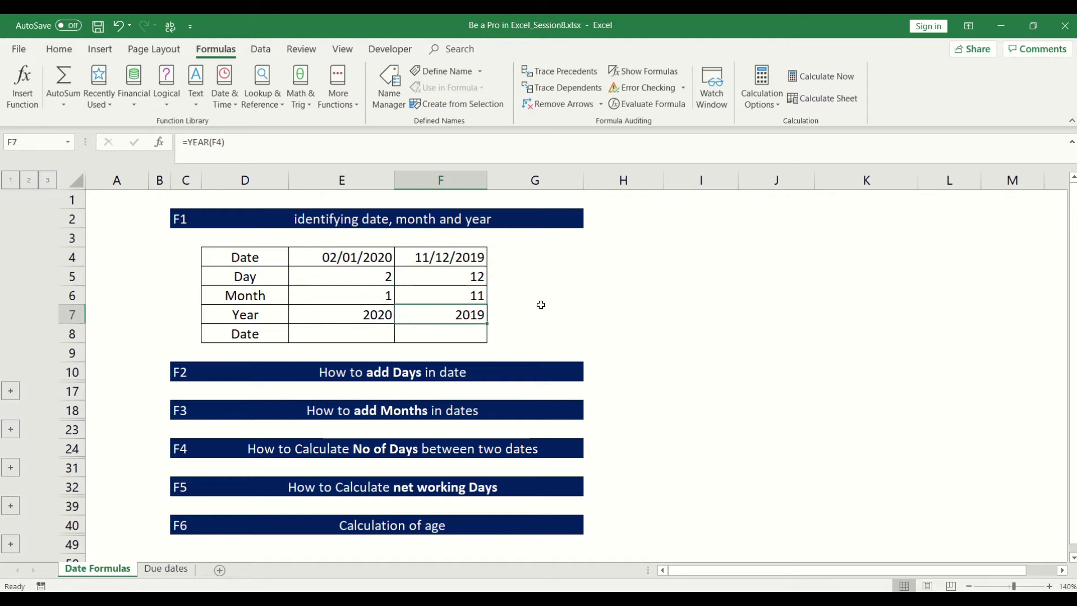
left_click(373, 260)
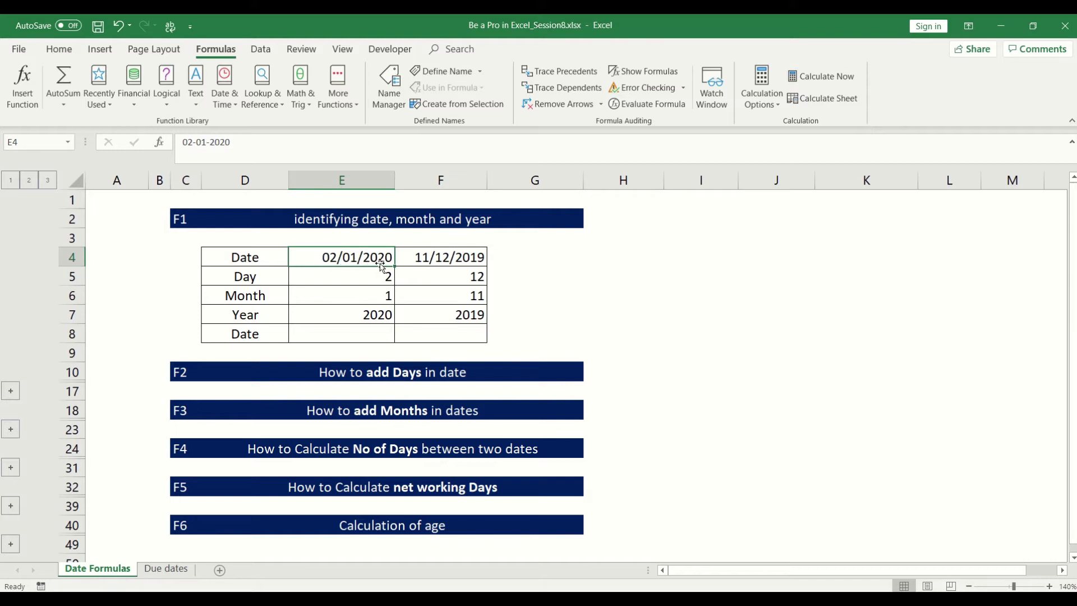
left_click_drag(372, 271, 365, 329)
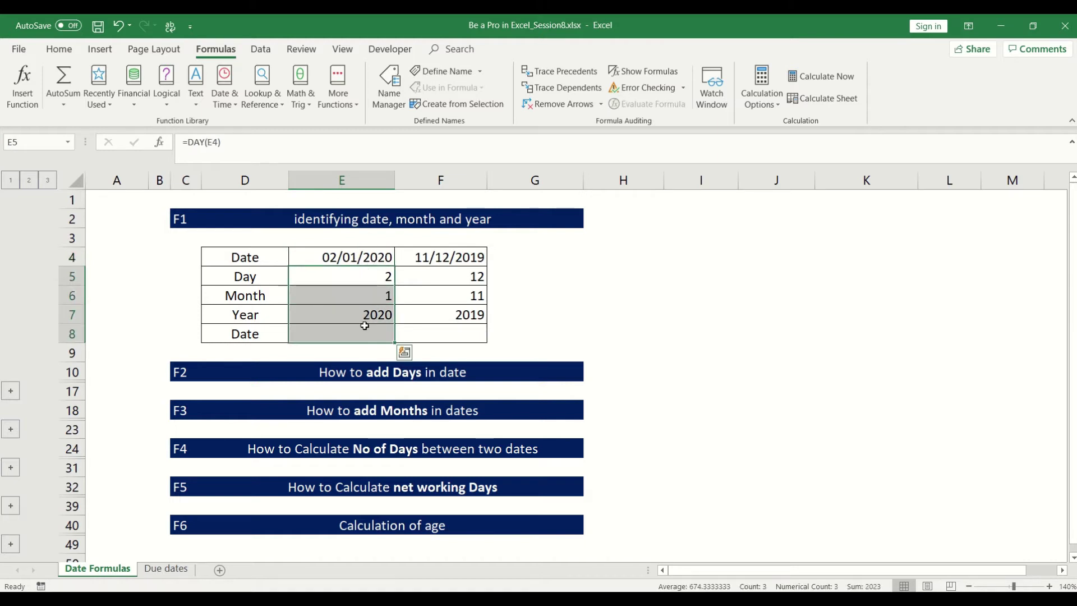
left_click(436, 294)
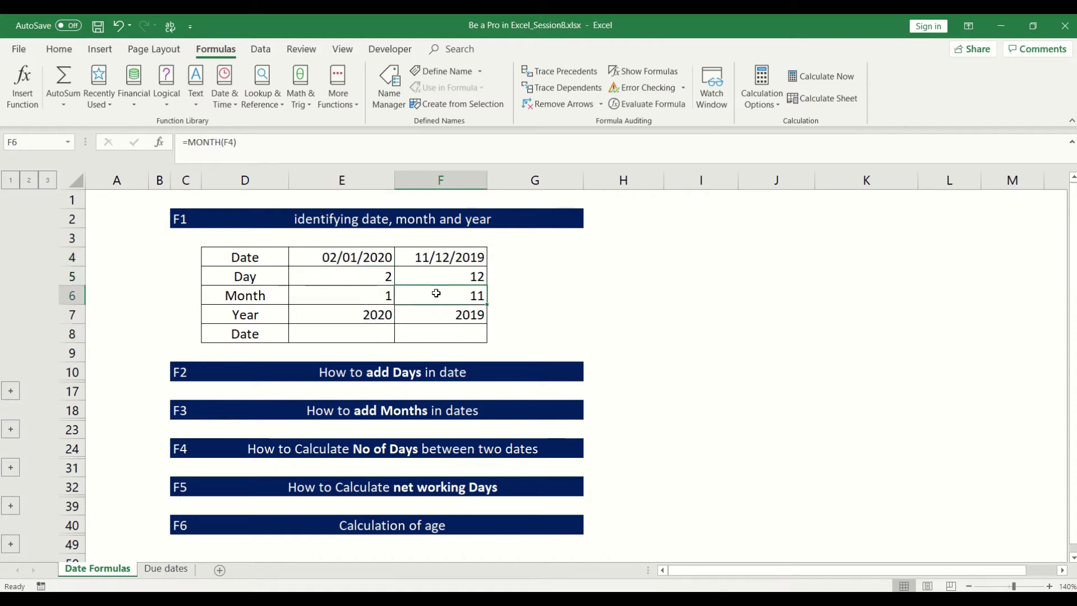
Inspect the number format of the date in F4 and compare the date with the parts extracted in F5:F7
left_click(423, 256)
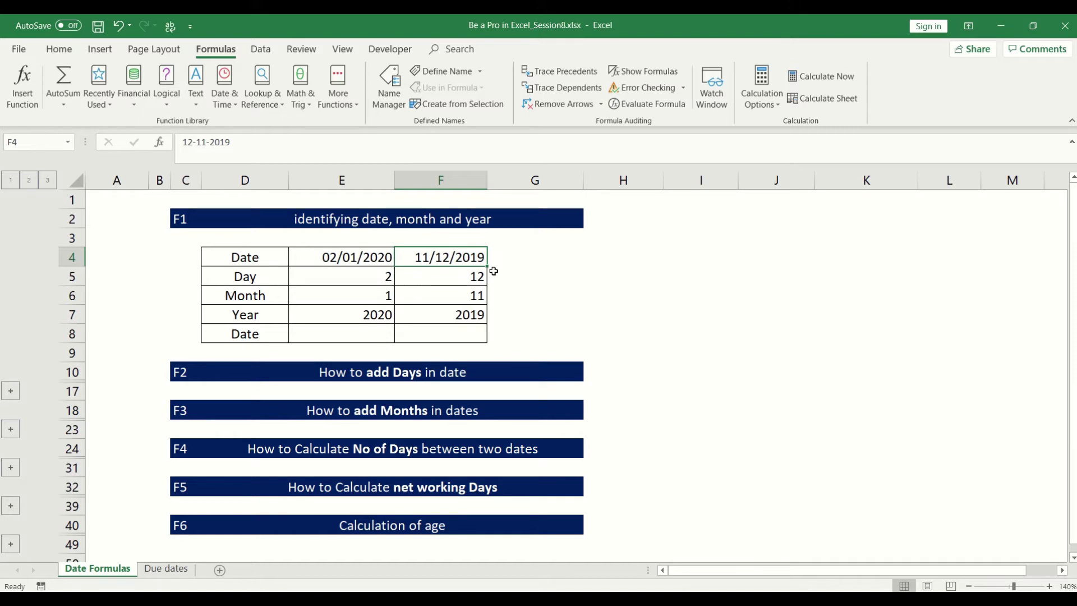
key("Down")
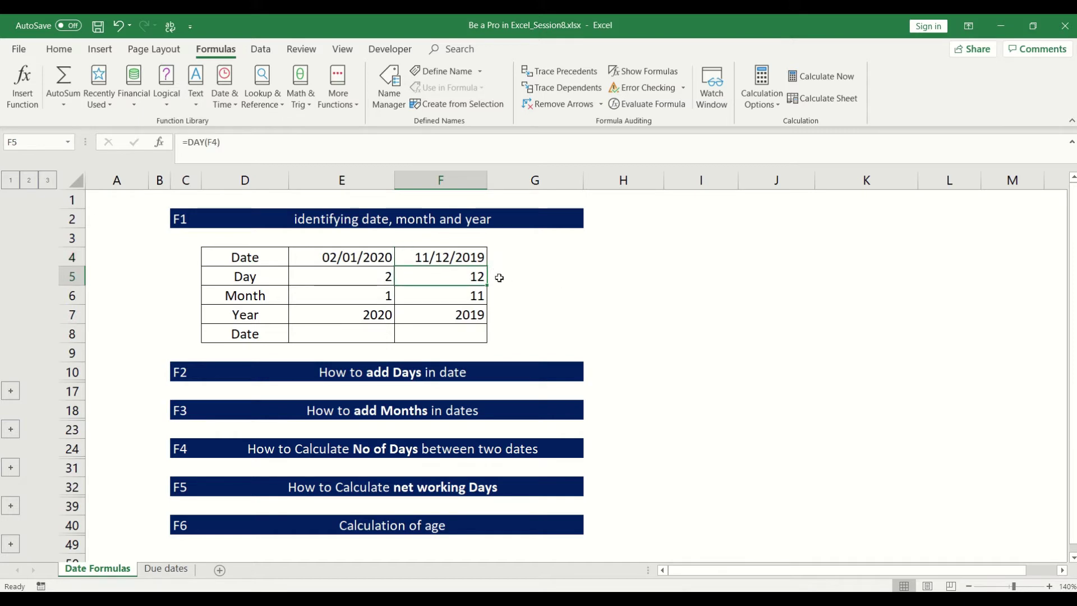
left_click(410, 262)
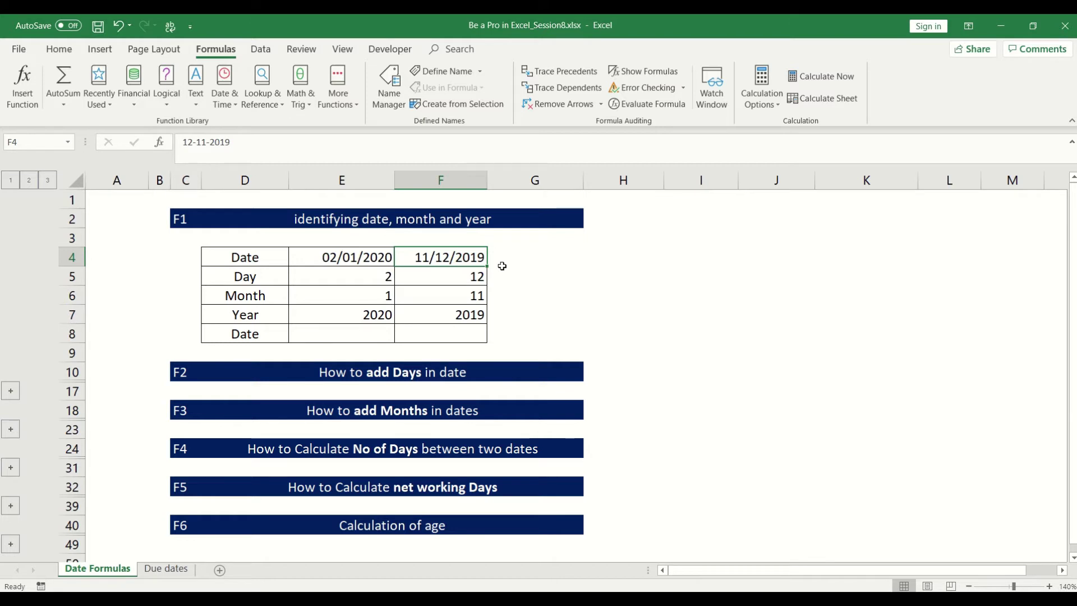
key("ctrl+1")
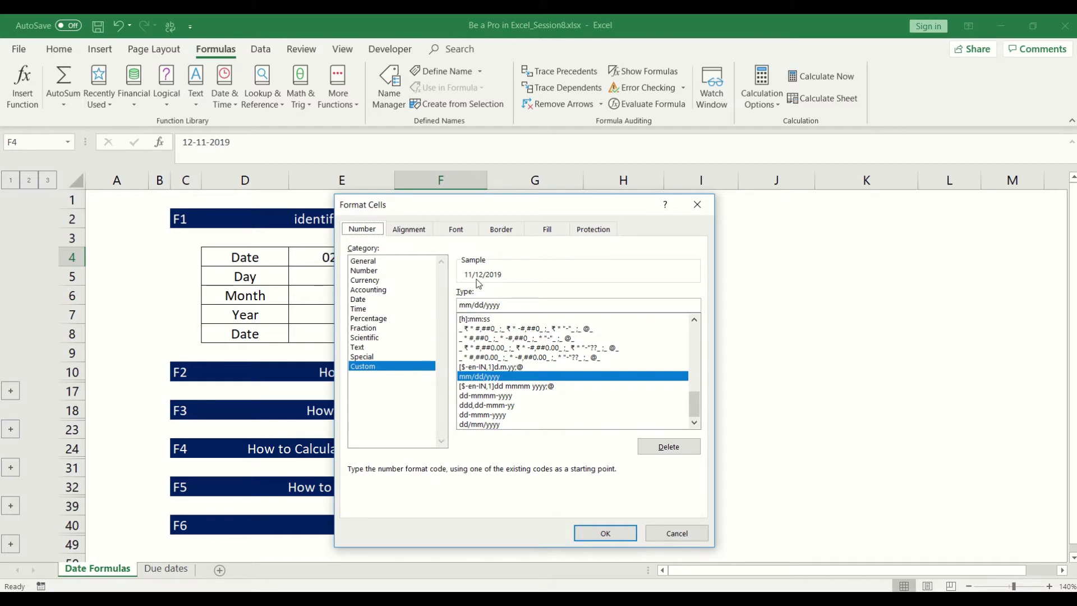
left_click(697, 206)
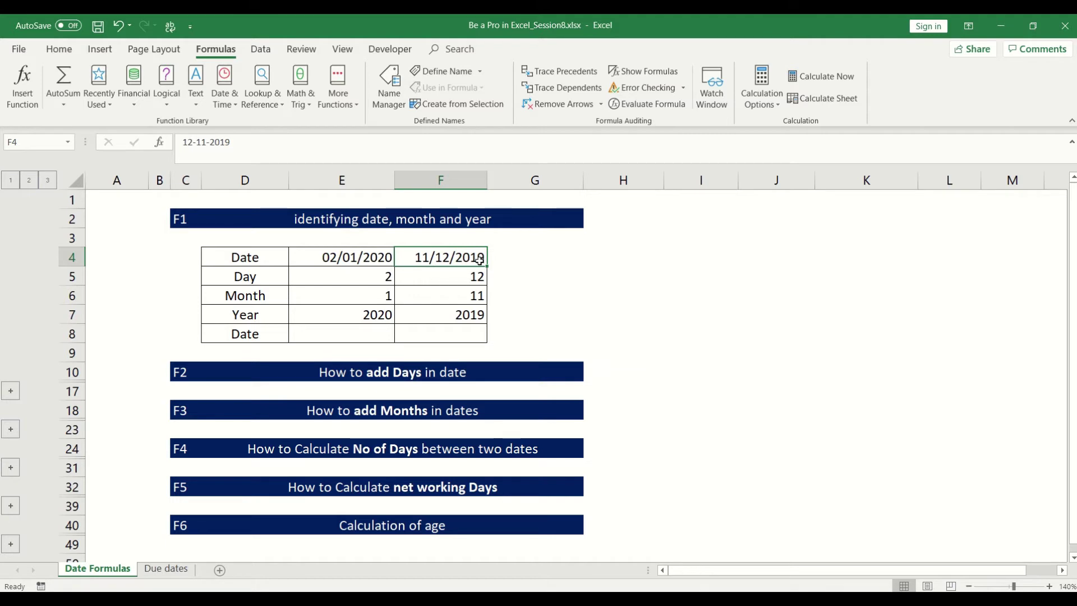
key("Down")
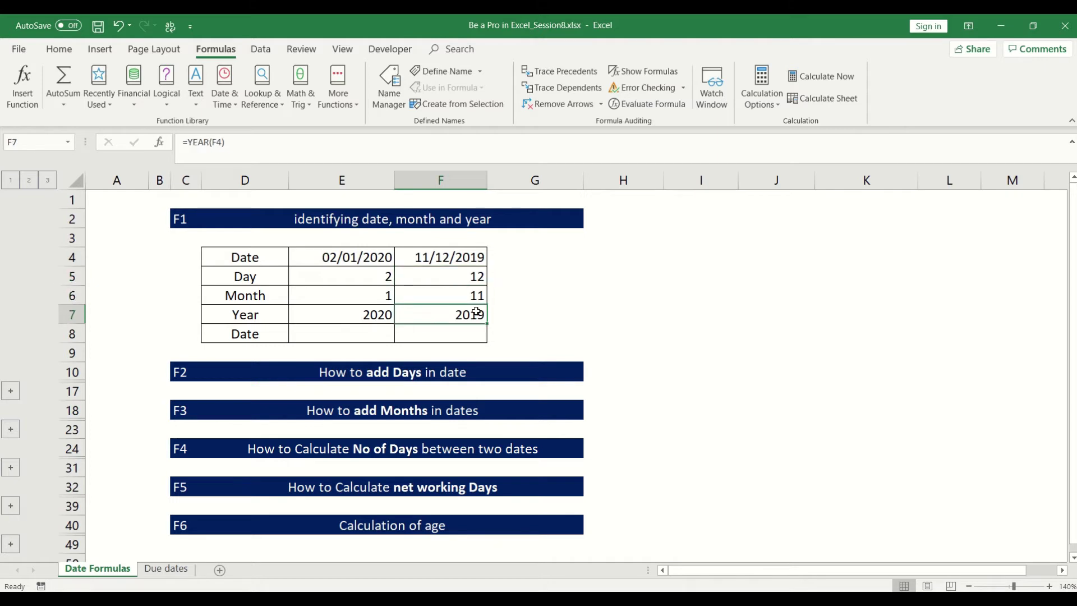
left_click_drag(472, 279, 473, 312)
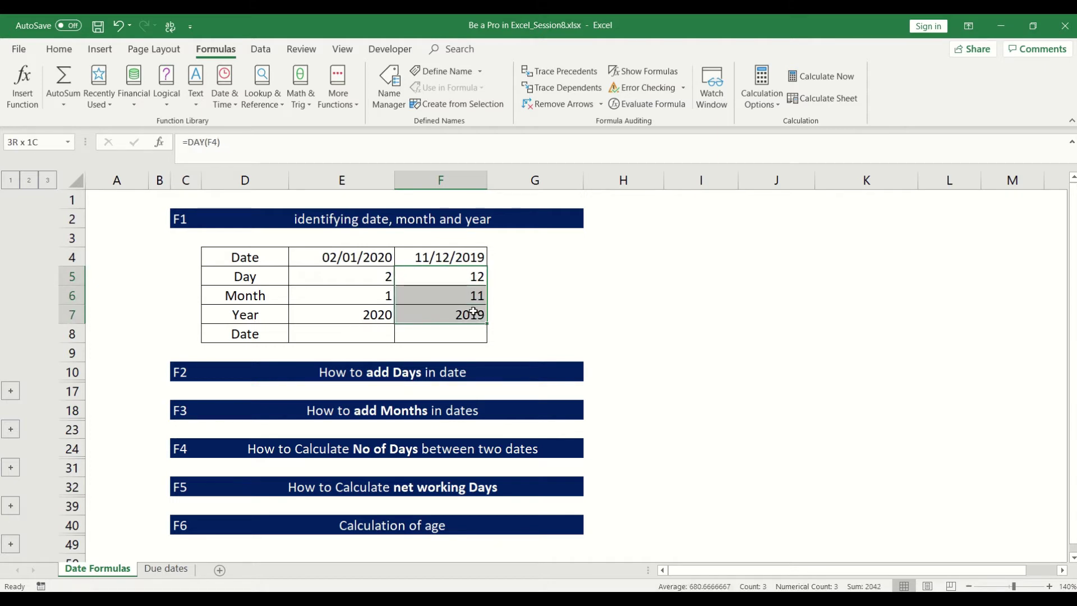
left_click(460, 258)
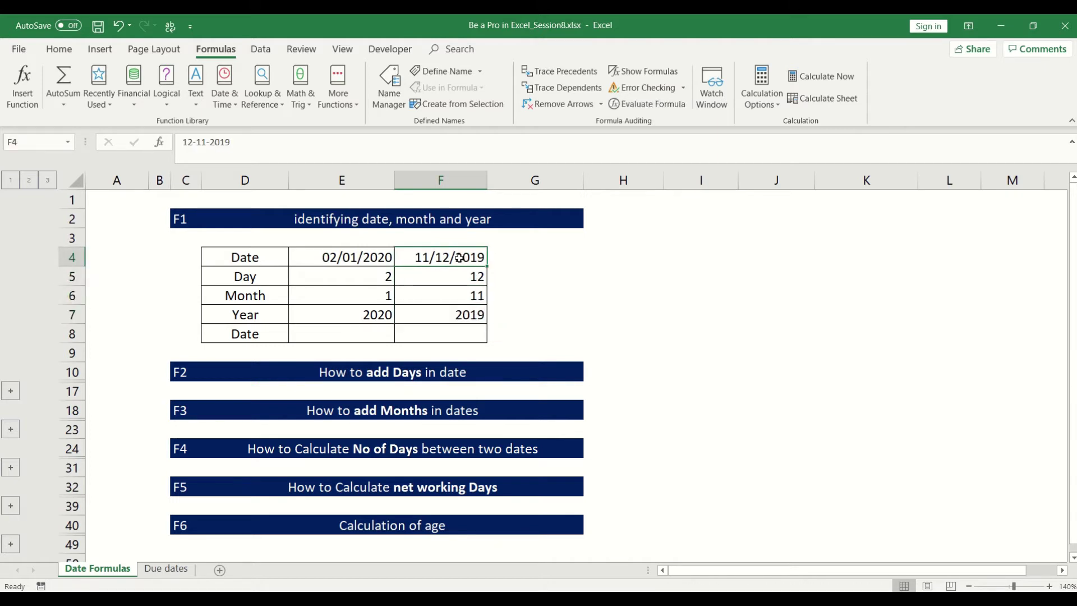
Enter the formula =DATE(E7,E6,E5) in E8 to rebuild the first date from its year, month and day
left_click(382, 341)
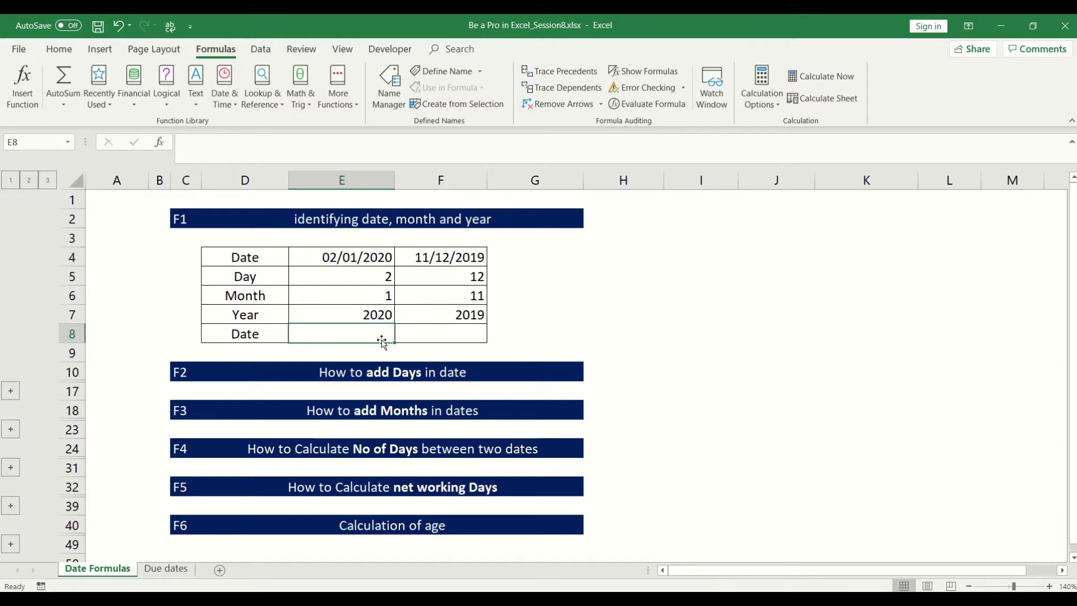
type("=date")
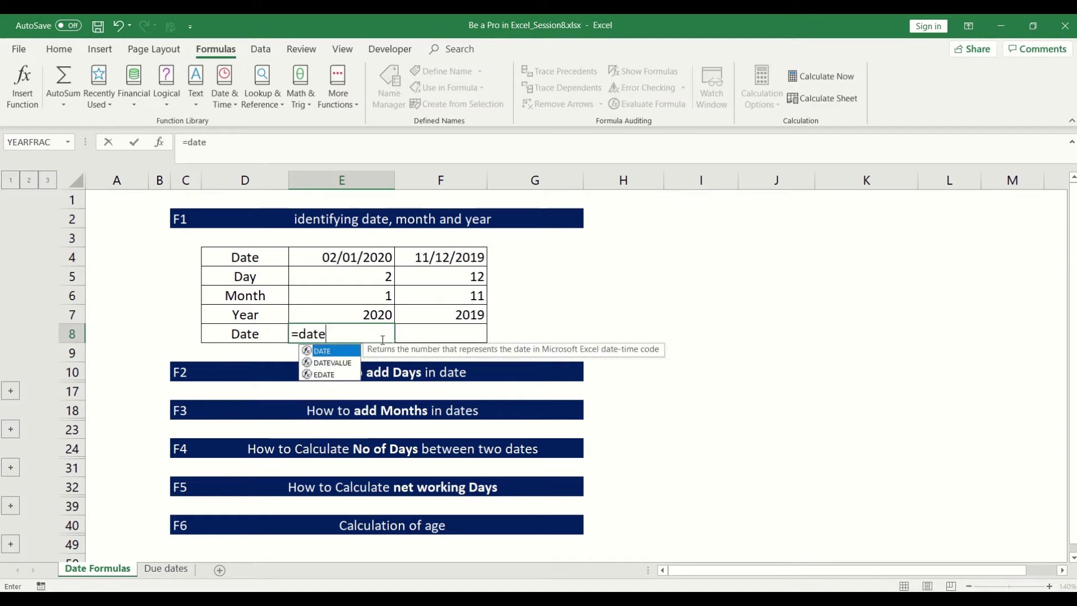
type("(")
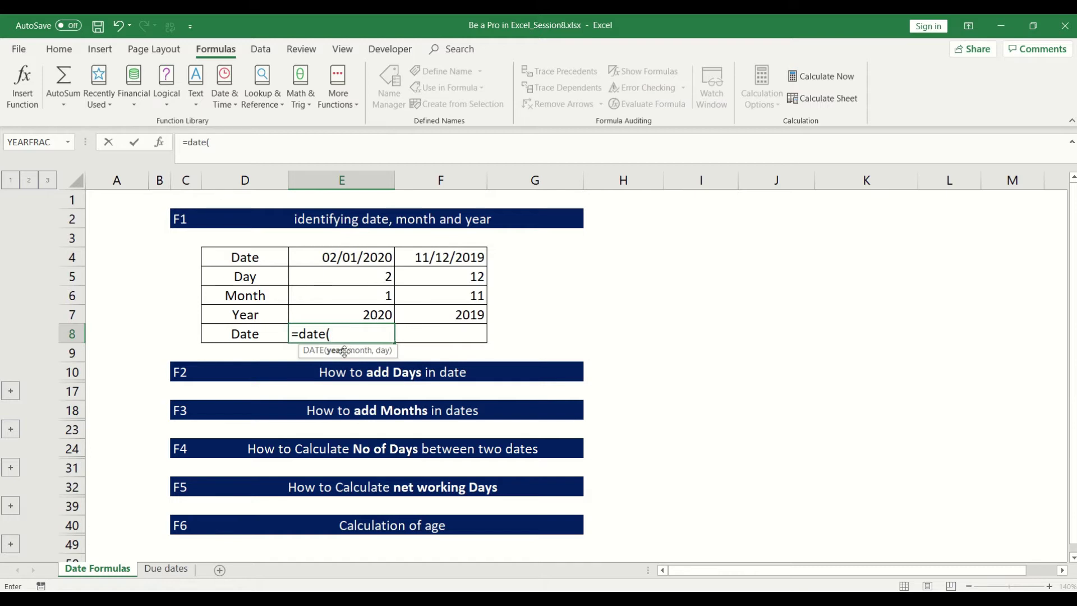
left_click(371, 315)
type(",")
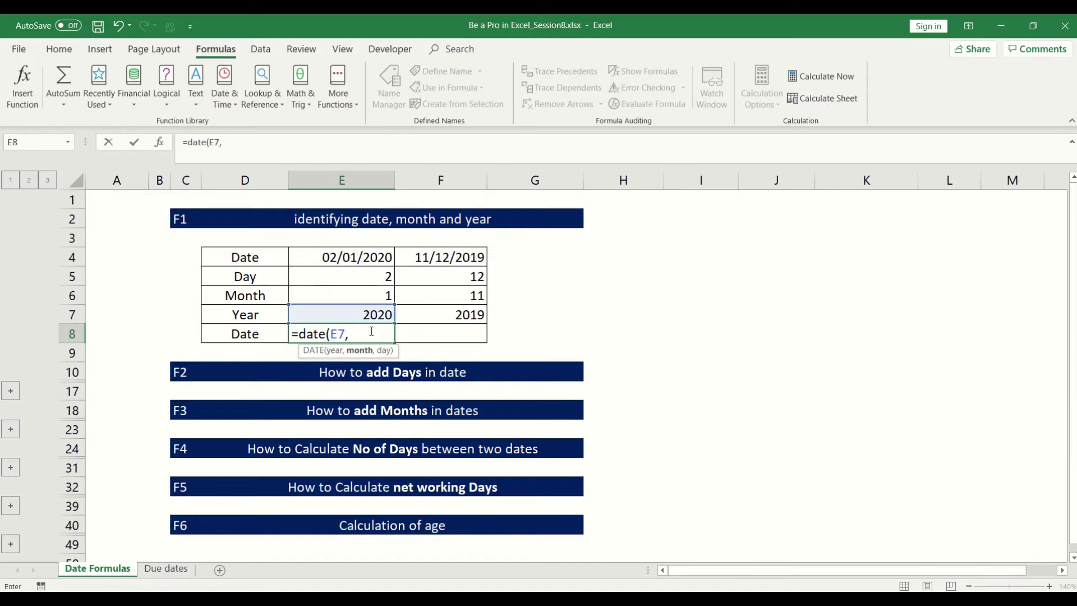
left_click(374, 292)
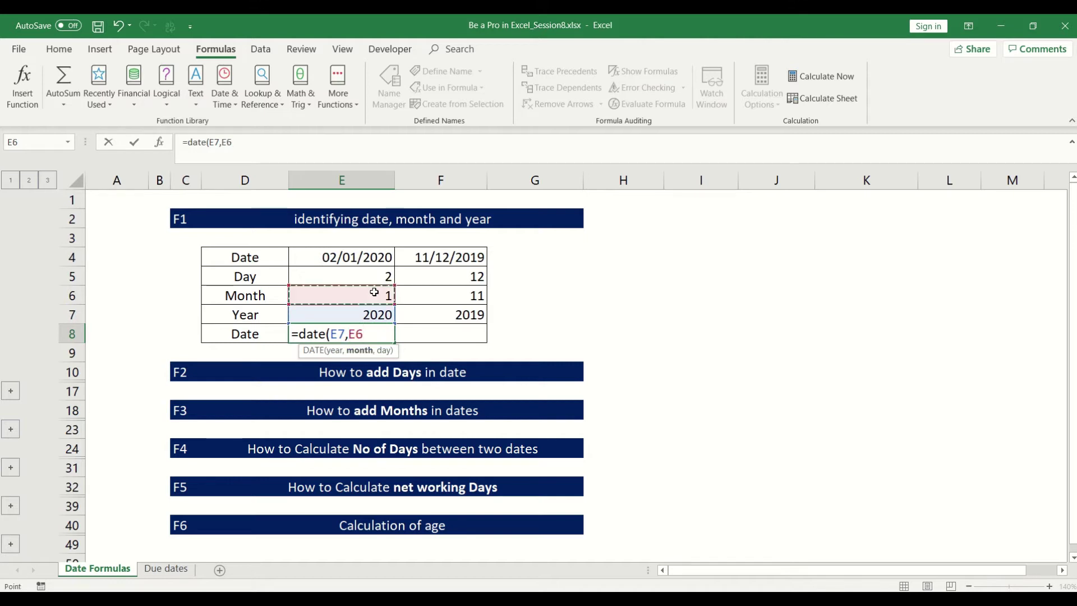
type(",")
left_click(376, 280)
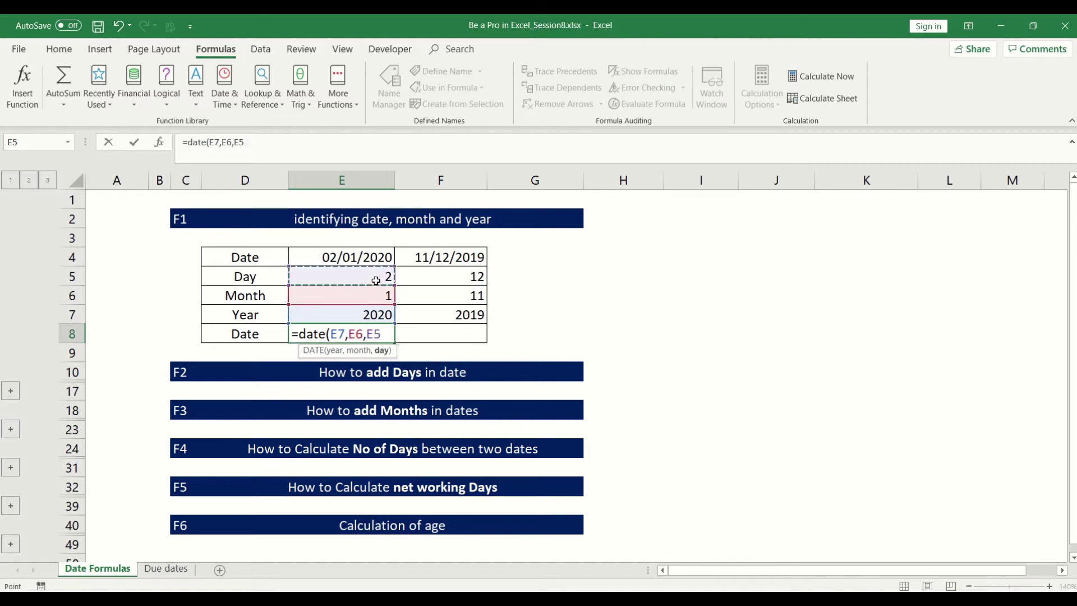
type(")")
key("Return")
key("Up")
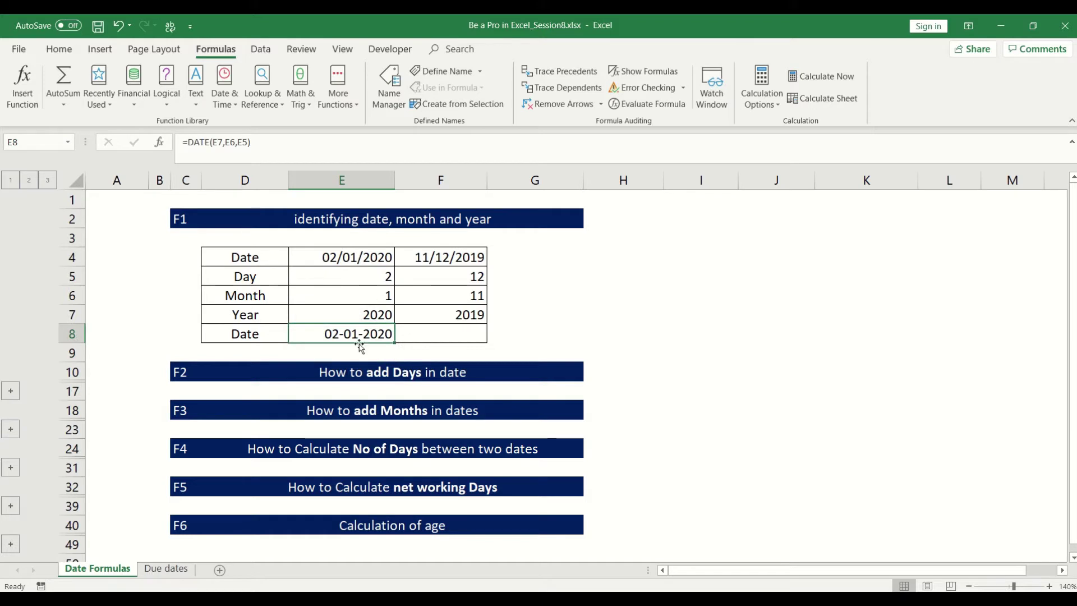
Copy the DATE formula from E8 to F8 and check it against the extracted parts in E5:F7
key("ctrl+c")
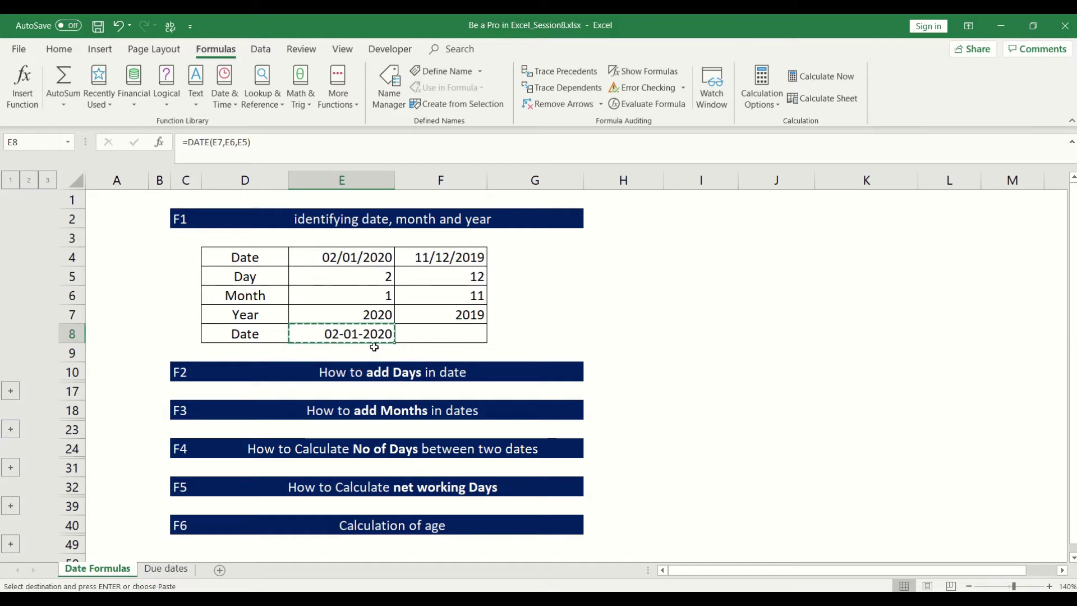
key("Right")
key("ctrl+v")
key("F2")
key("Escape")
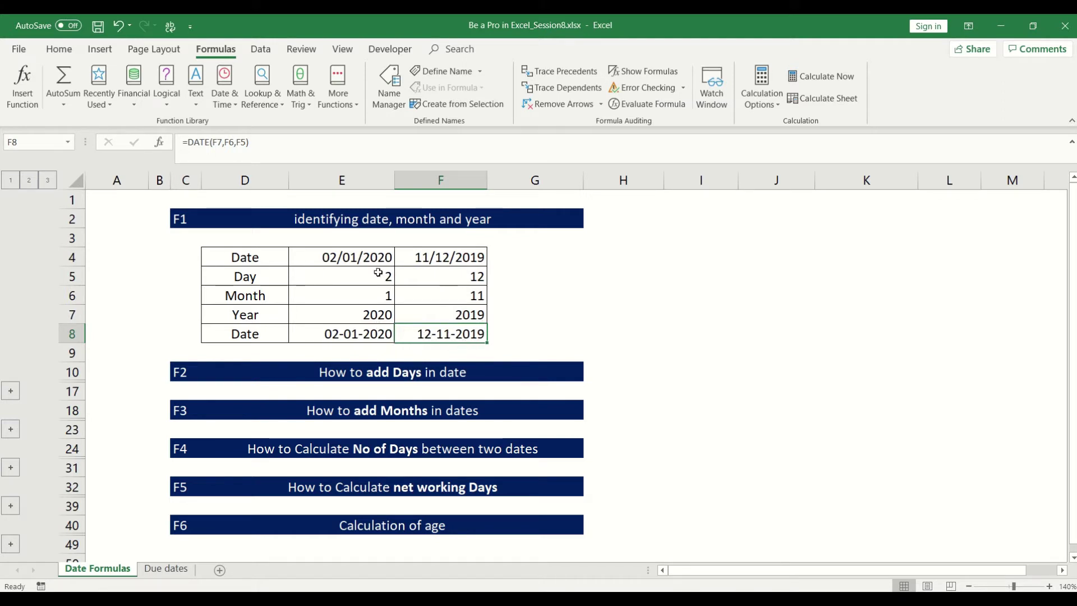
left_click_drag(378, 273, 446, 310)
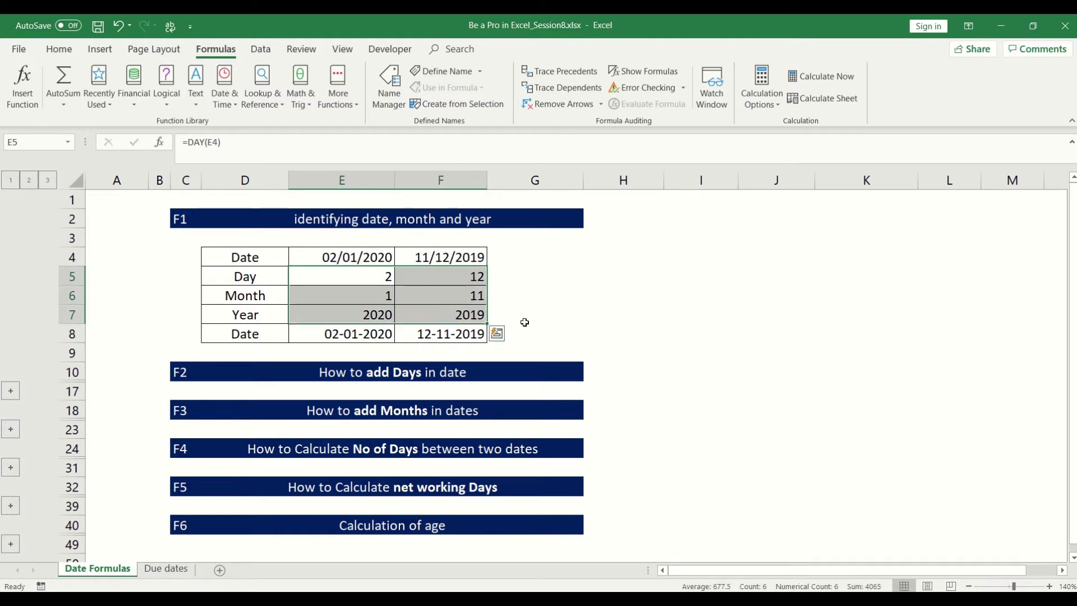
Expand the collapsed rows of section F2 on adding days to a date
left_click(375, 374)
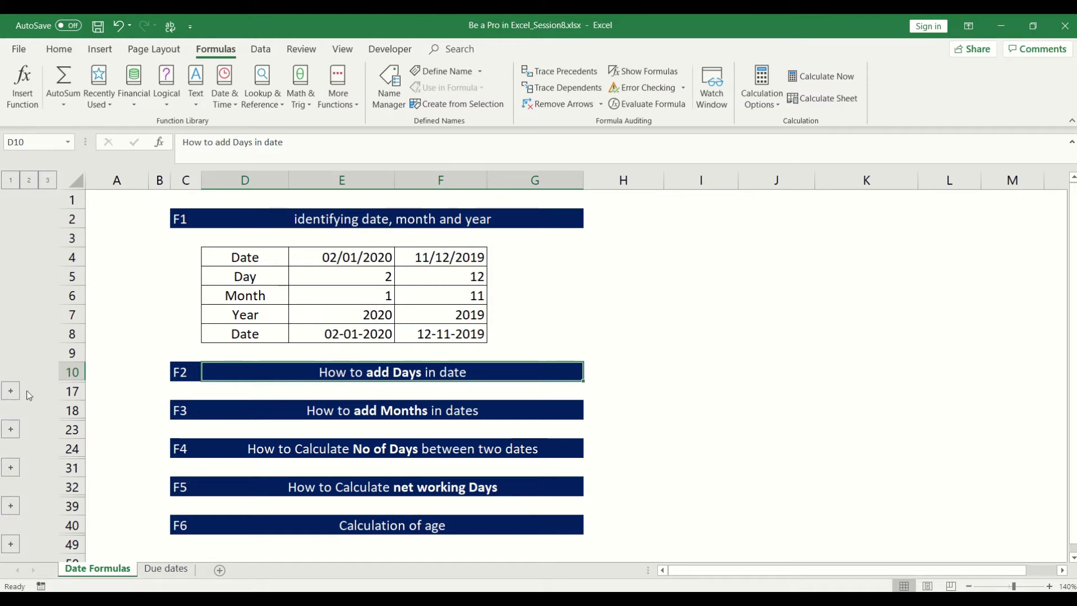
left_click(10, 390)
left_click(377, 445)
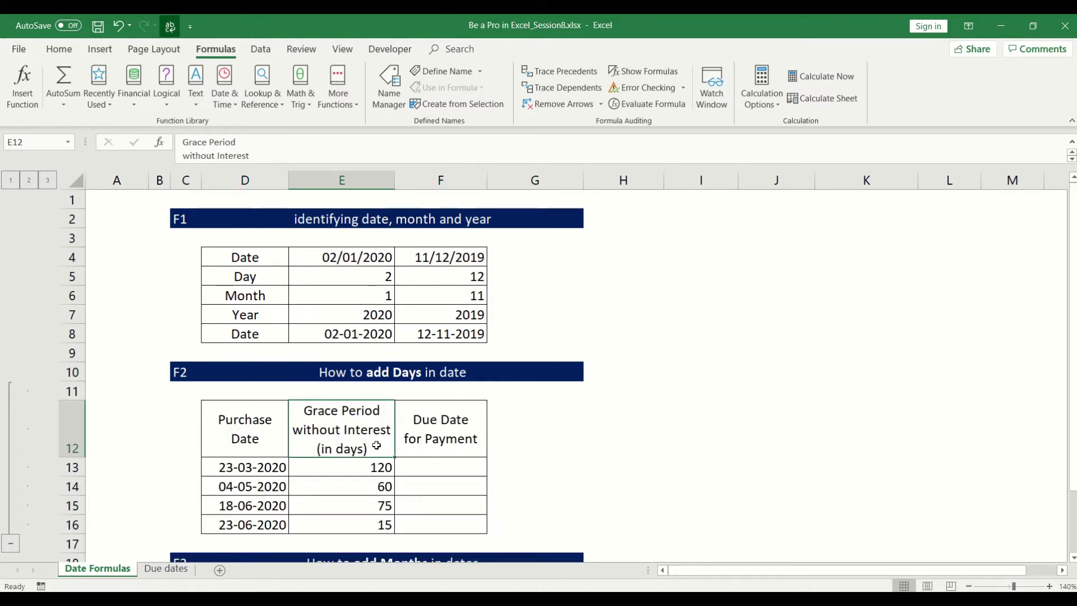
Examine the grace periods in E13:E16 and the first purchase date in D13
key("Down")
key("Down")
key("Down")
key("Down")
key("Down")
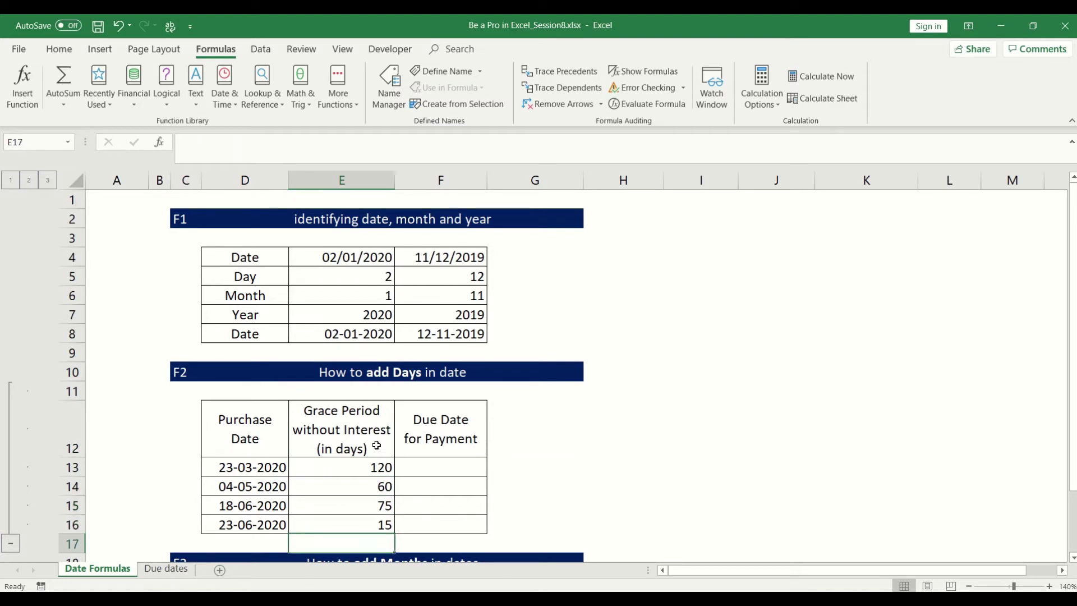
key("Up")
key("Up")
key("Up")
key("Up")
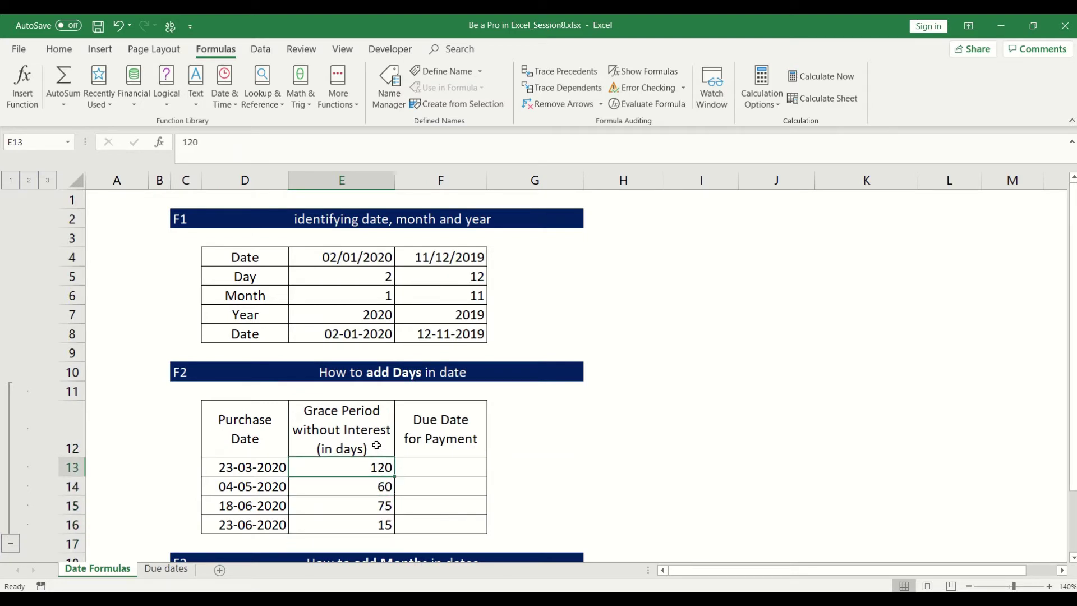
key("Left")
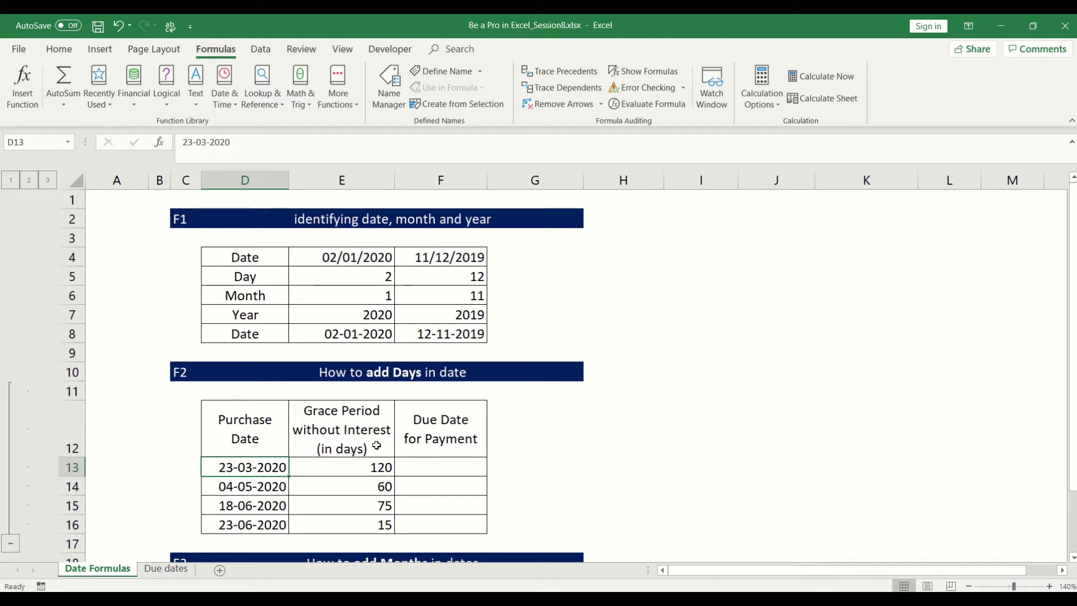
key("Right")
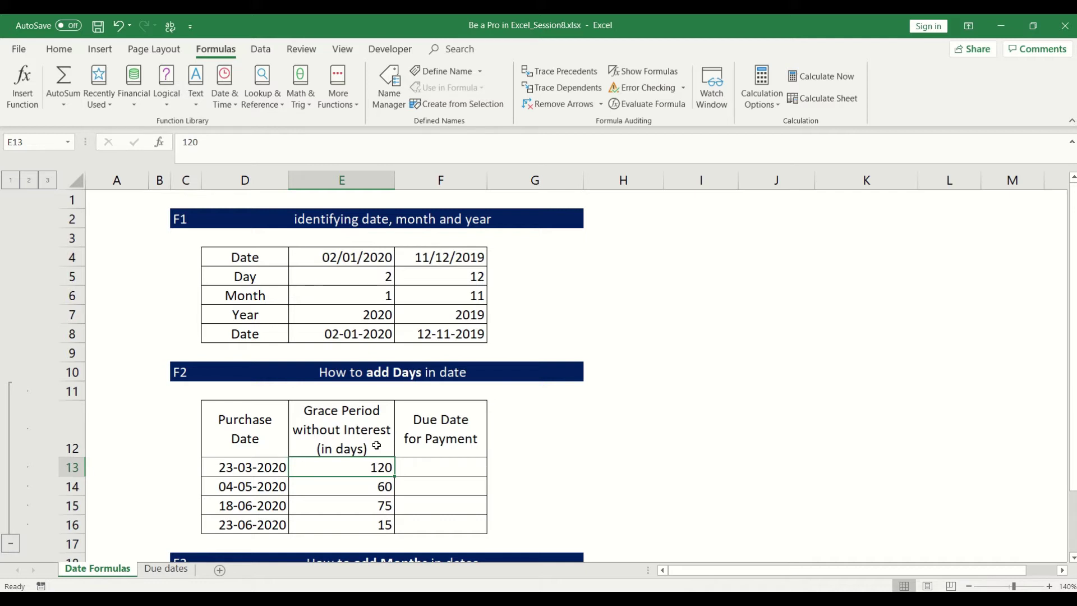
Calculate the first payment due date in F13 with the formula =D13+E13
key("Right")
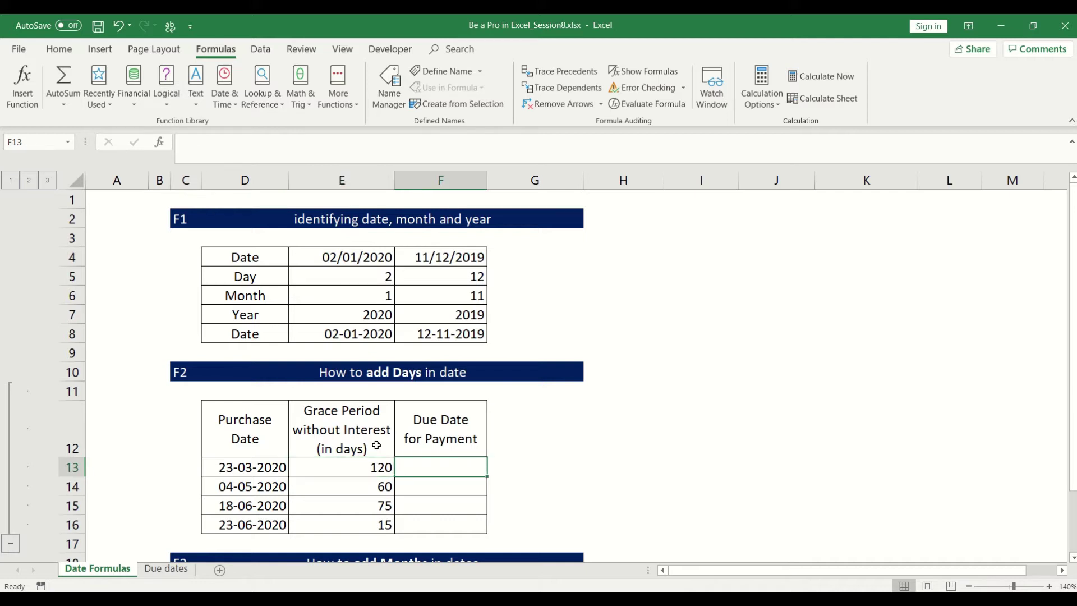
type("=")
key("Left")
key("Left")
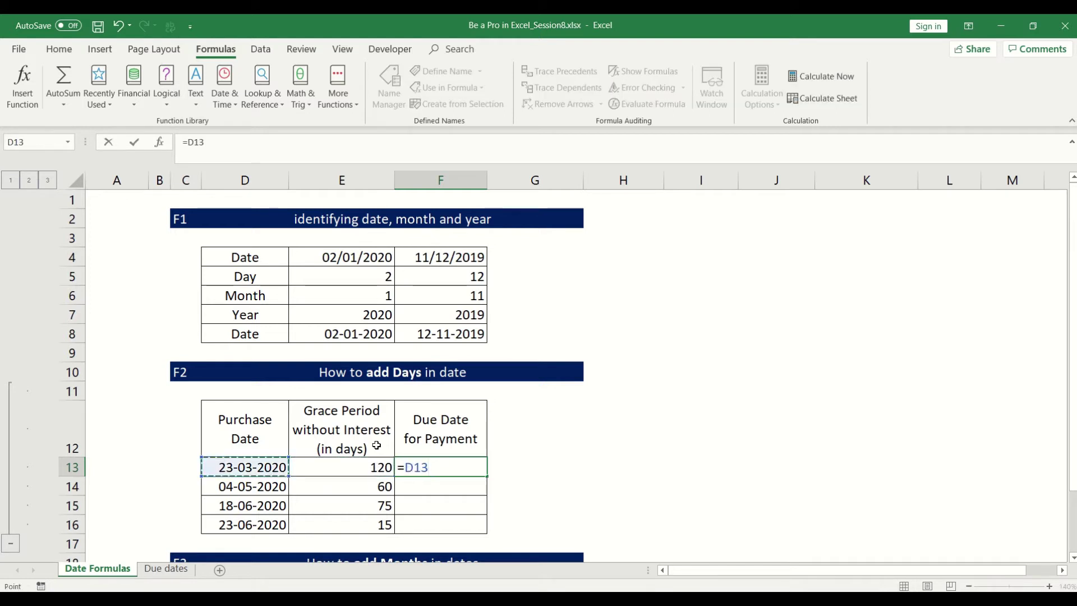
type("+")
key("Left")
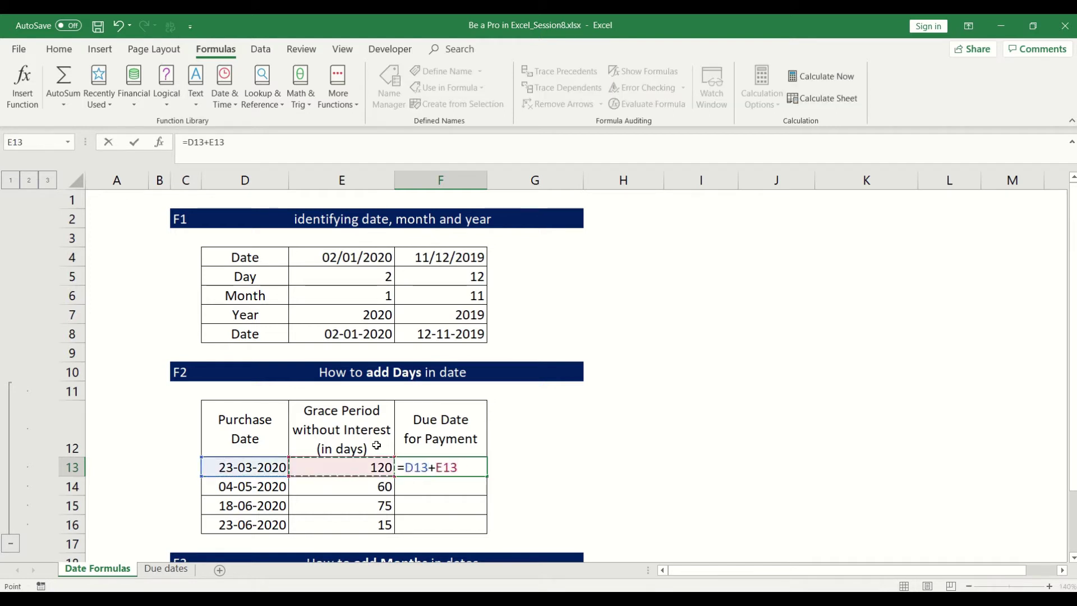
key("Return")
key("Up")
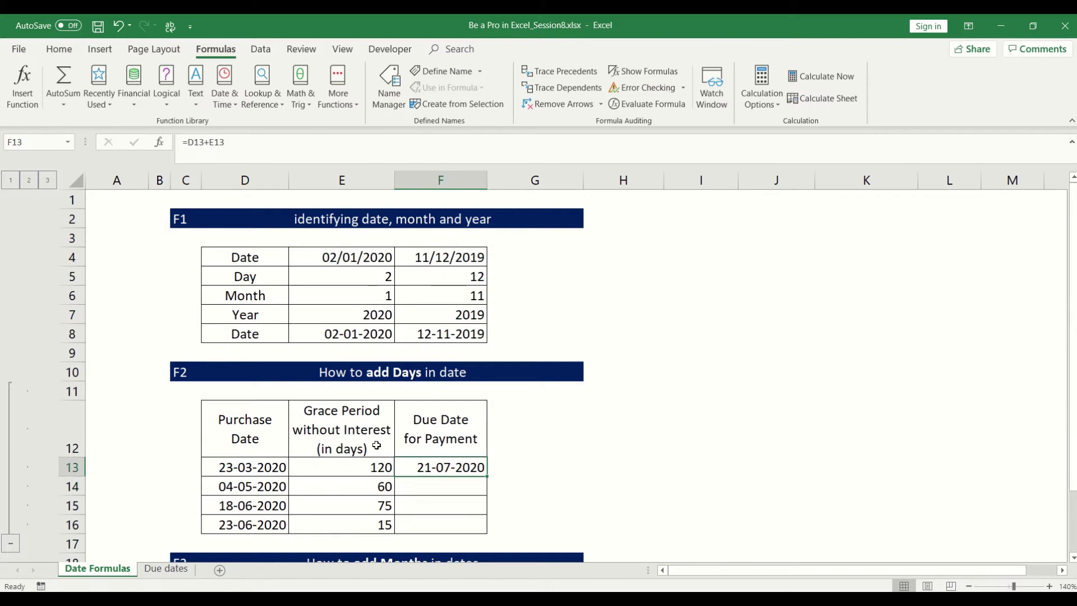
Fill the due date formula from F13 down through F16
key("Down")
key("Down")
key("Down")
key("shift+Up")
key("shift+Up")
key("shift+Up")
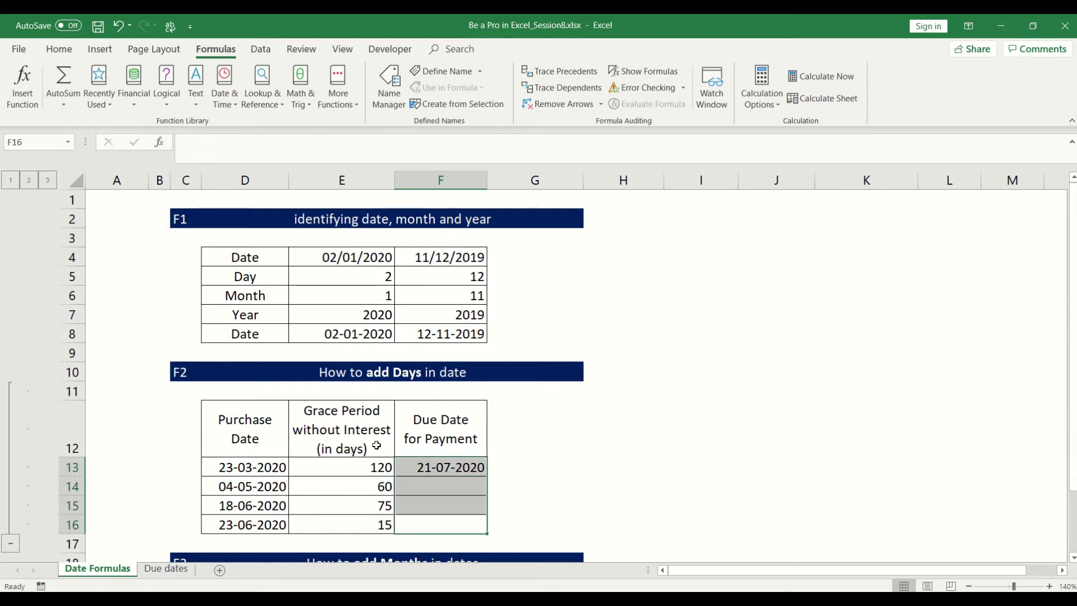
key("ctrl+d")
Check the filled due dates and compare the first row's grace period with its due date formula in F13
key("Down")
key("Up")
key("Up")
key("Up")
key("Up")
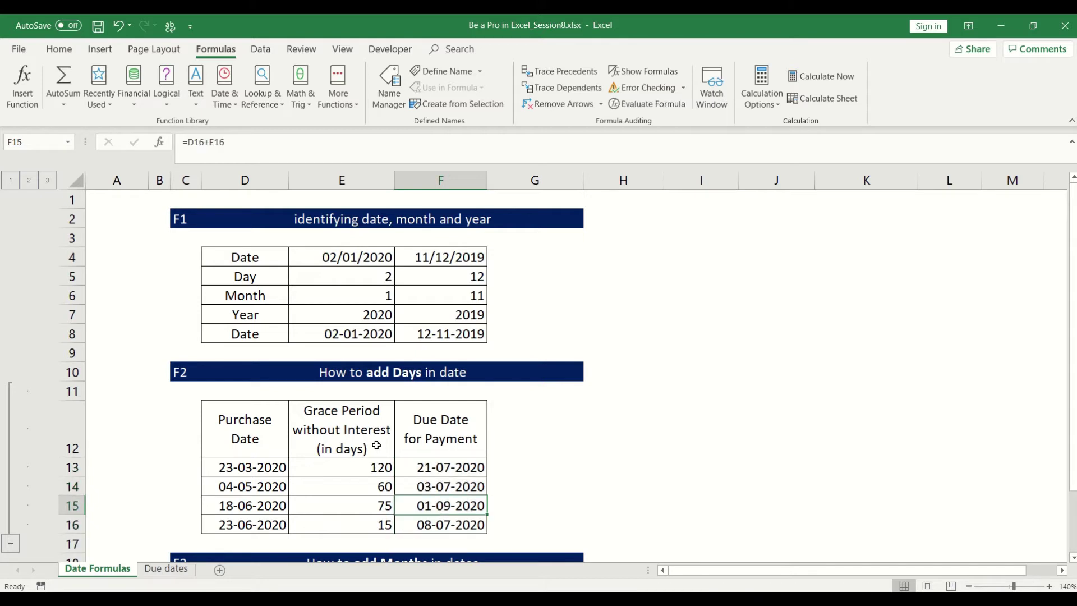
key("Left")
key("Left")
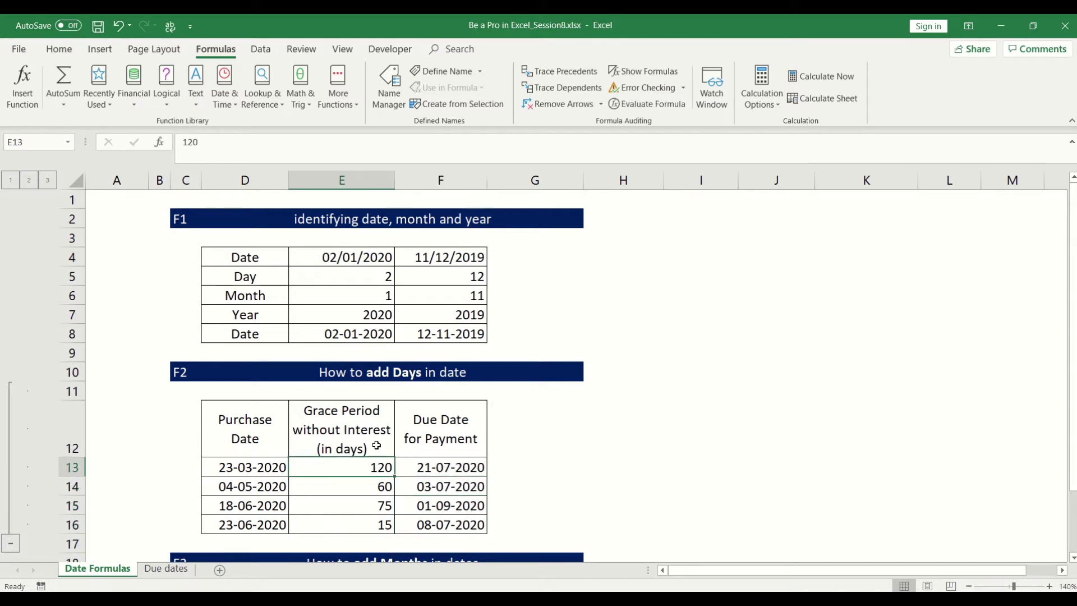
key("Right")
key("Right")
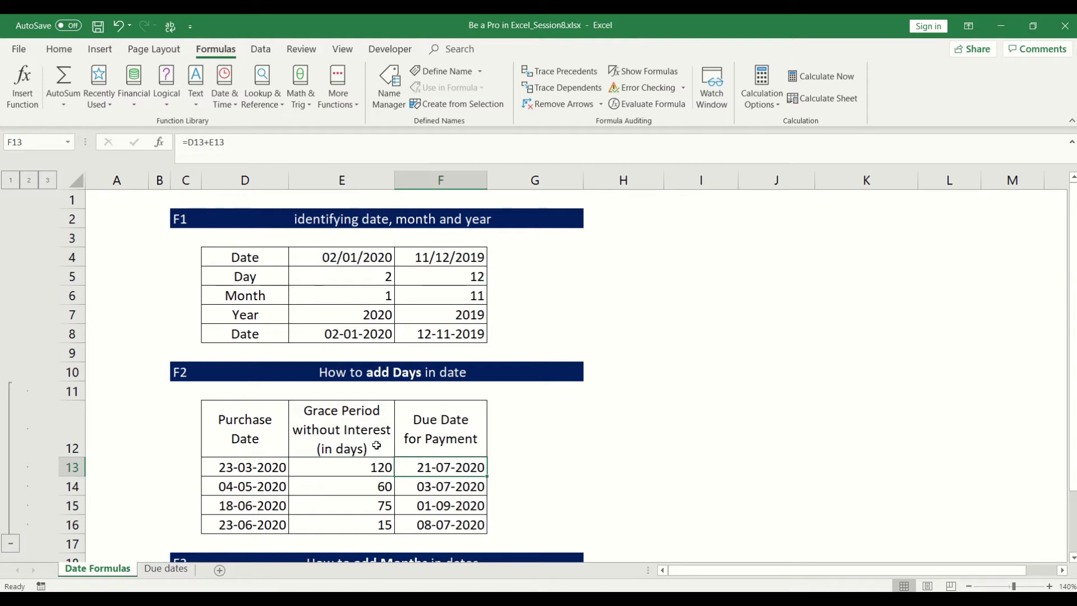
Compare the second purchase's date, grace period and due date in row 14, and review the grace periods in E15:E16
key("Down")
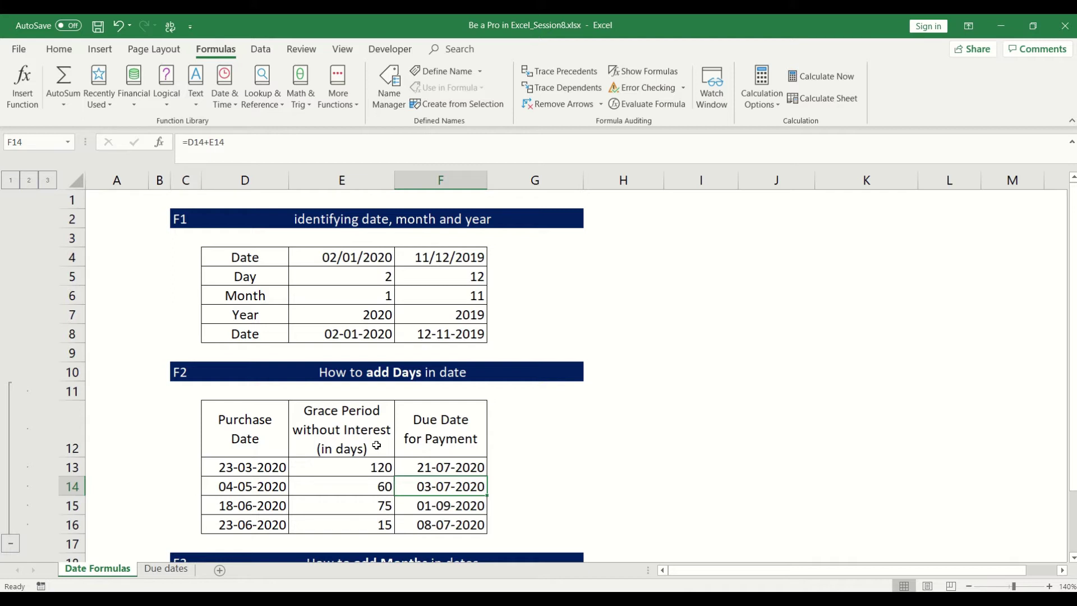
key("Left")
key("Right")
key("Left")
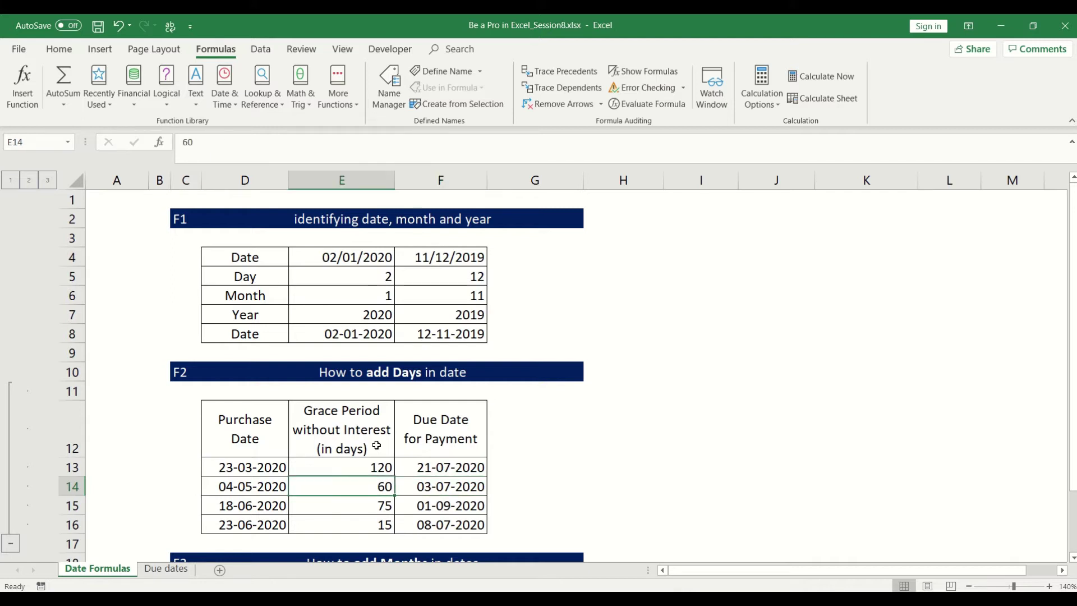
key("shift+Down")
key("Down")
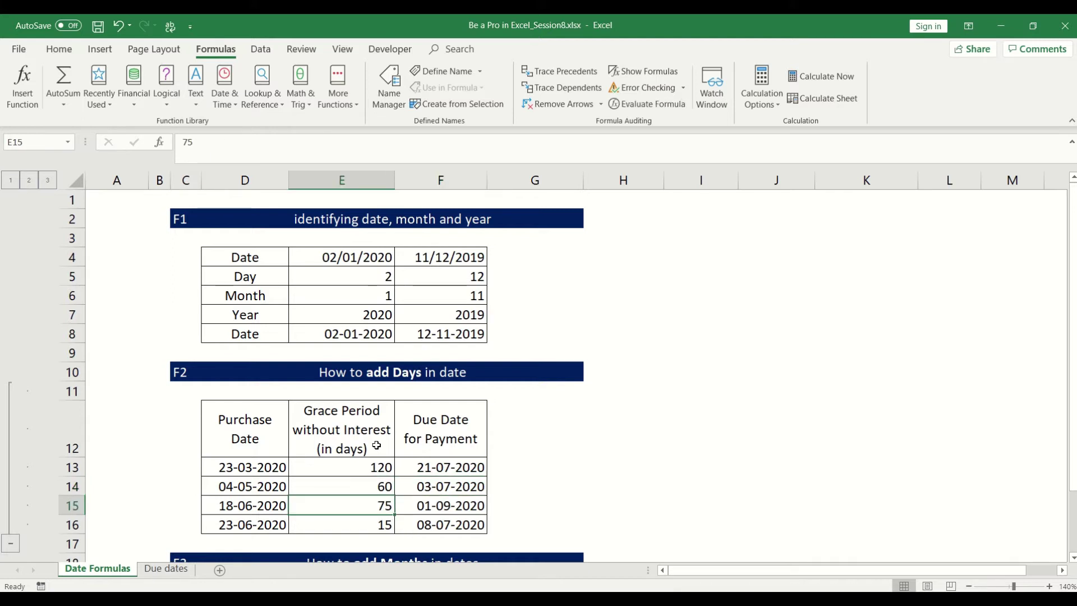
key("Down")
key("Up")
key("Up")
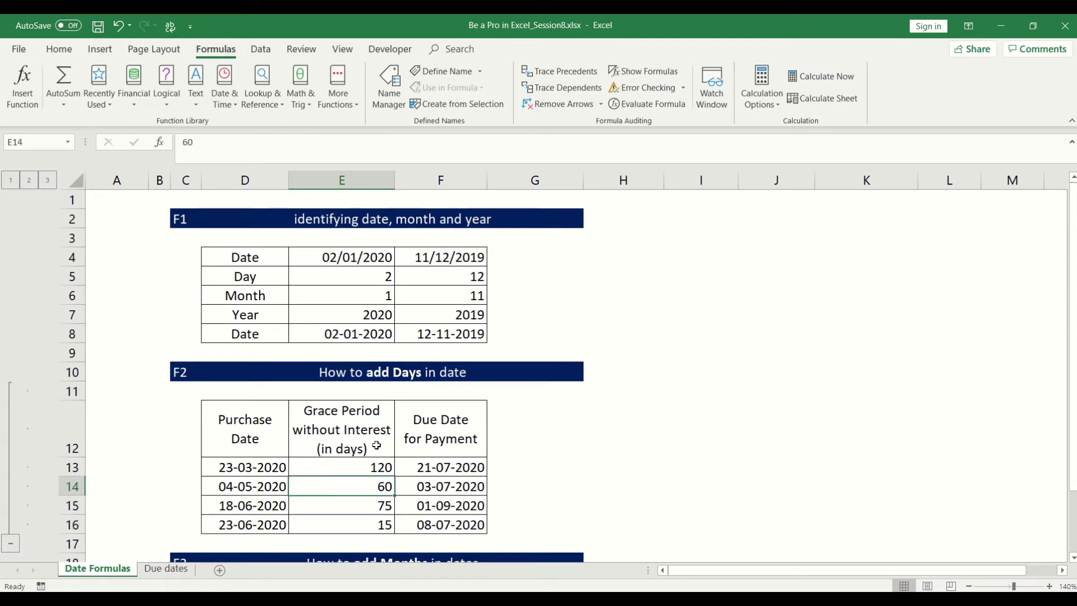
key("Right")
key("Left")
key("Left")
key("Right")
key("Right")
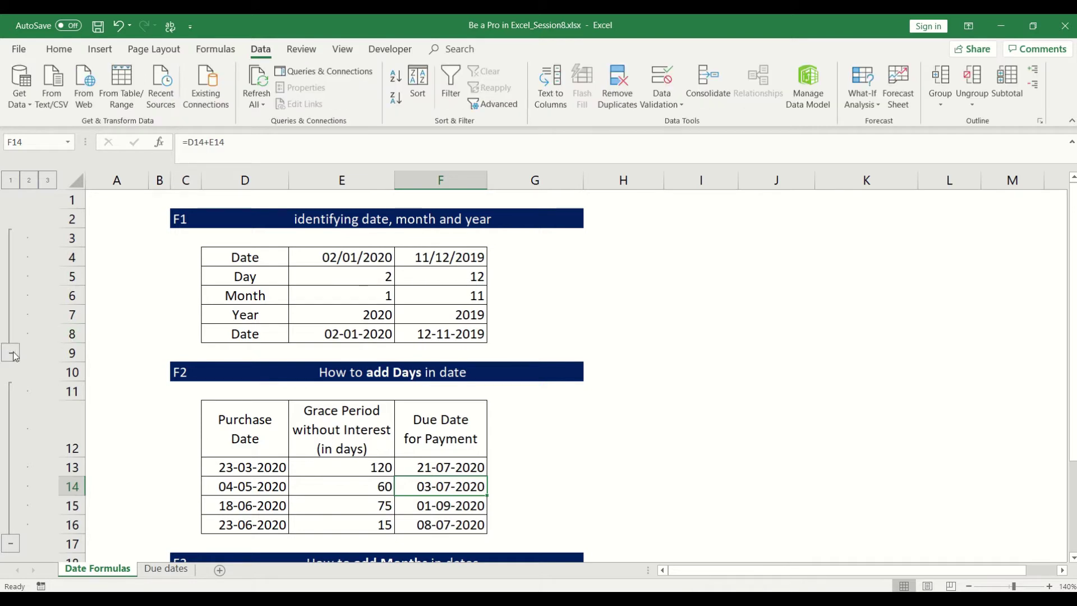
Collapse the rows of section F1 and compare the grace periods in E13:E16 with the due dates in F13:F16
left_click(11, 353)
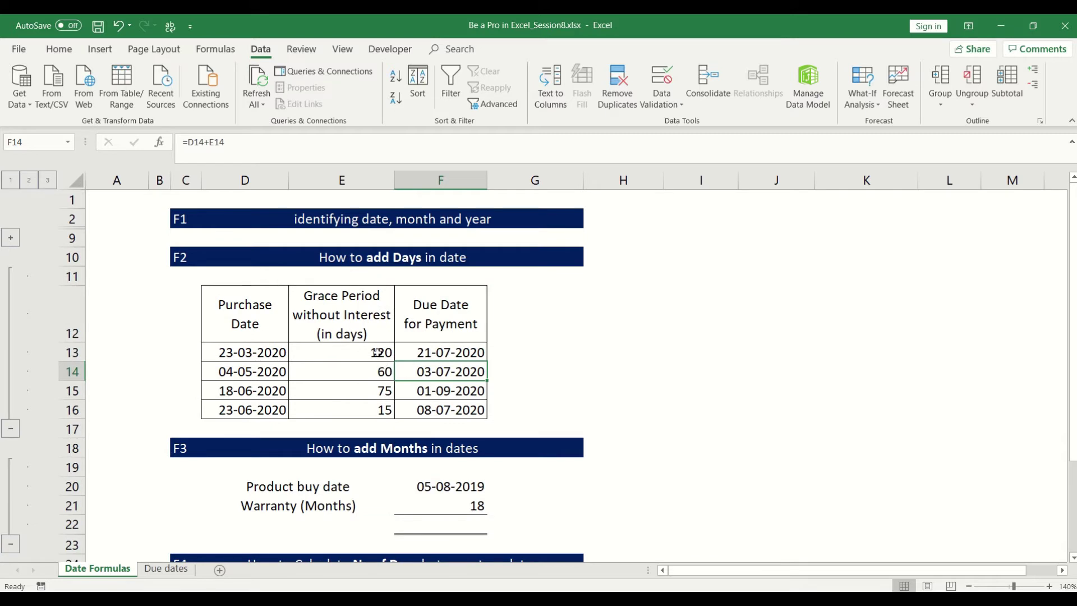
left_click_drag(375, 352, 373, 403)
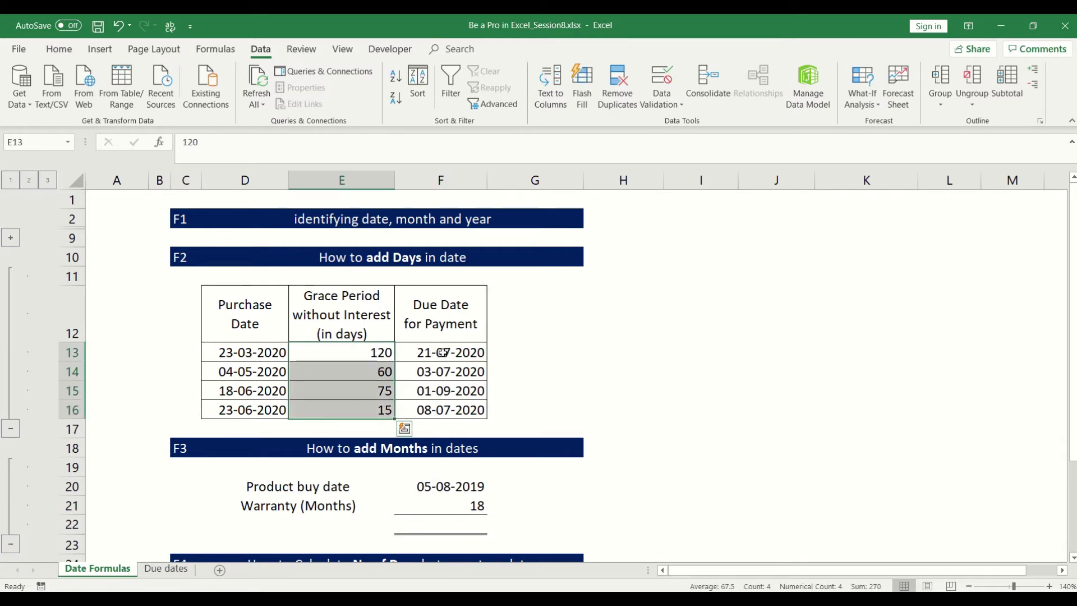
left_click_drag(442, 348, 440, 412)
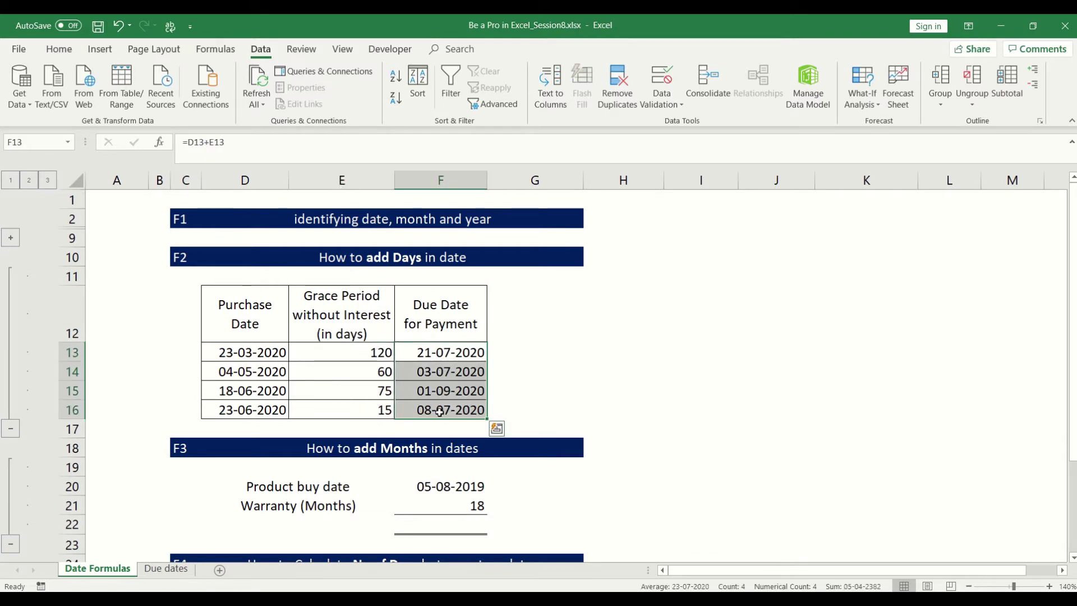
left_click(355, 353)
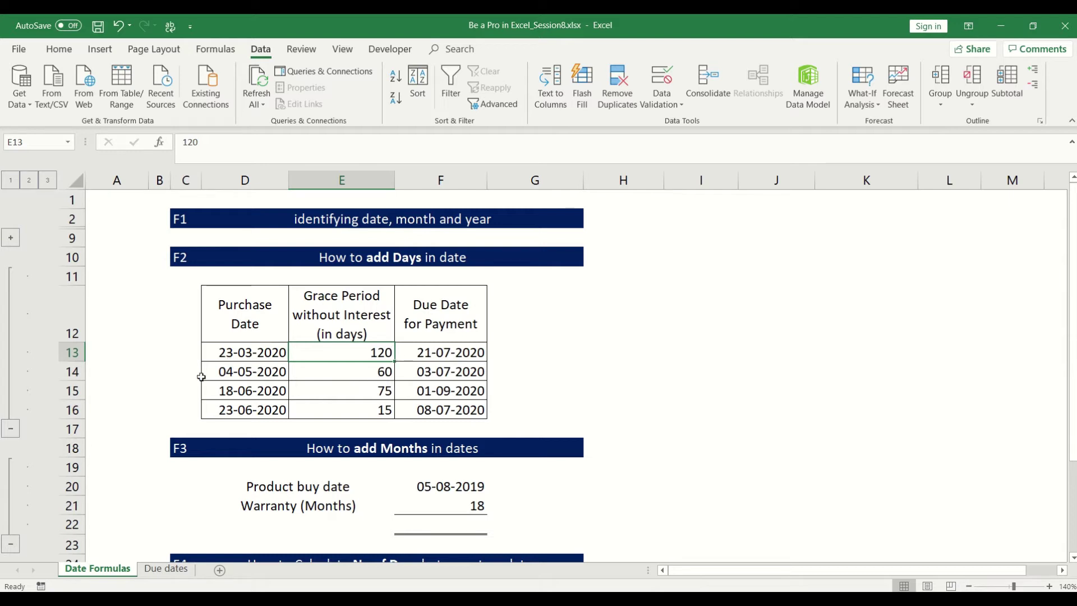
Collapse the rows of section F2 and select the product buy date in F20 of the add-months section
left_click(14, 429)
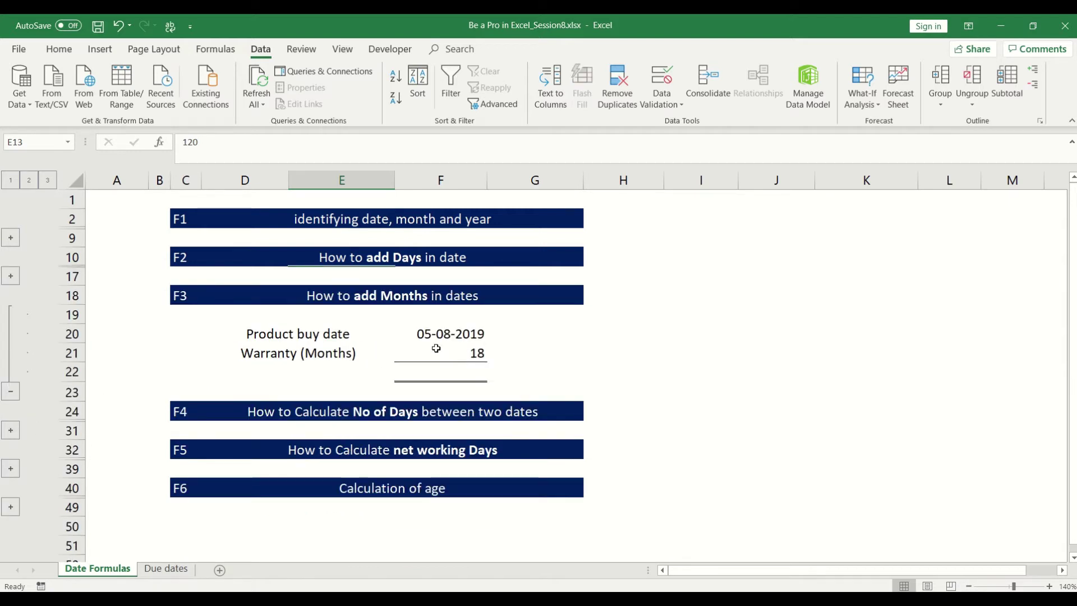
left_click(436, 348)
key("Up")
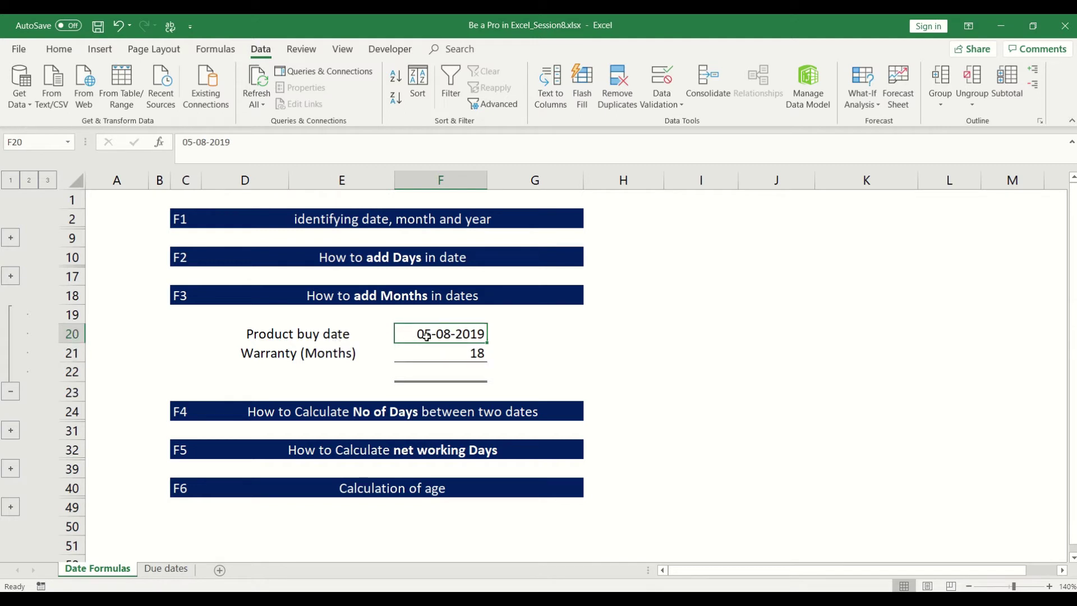
Calculate the warranty end date in F22 with =EDATE(F20,F21), using the product buy date and the warranty months
left_click(470, 351)
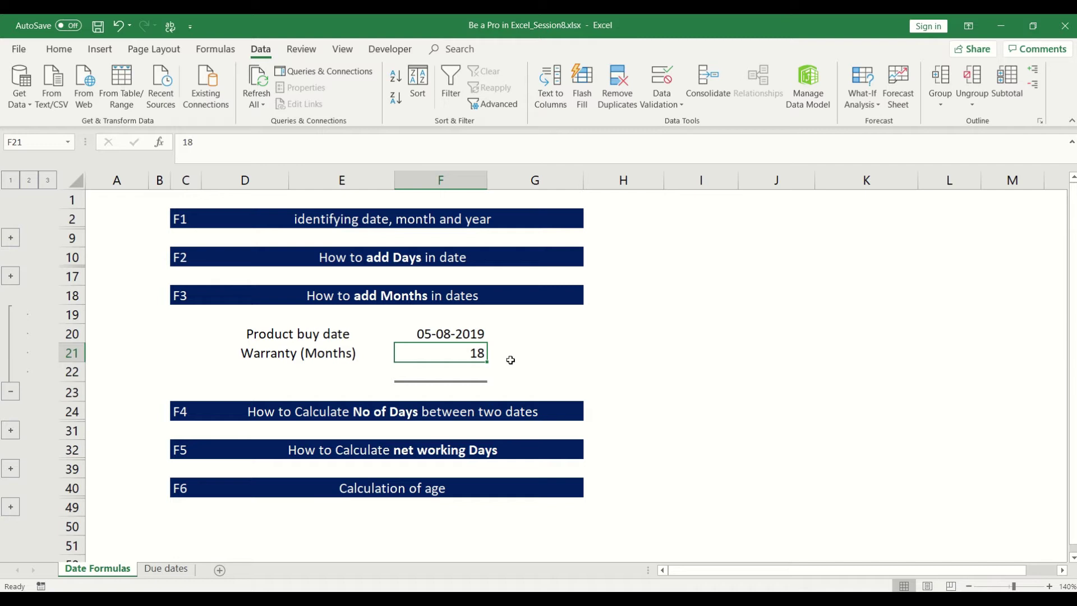
key("Down")
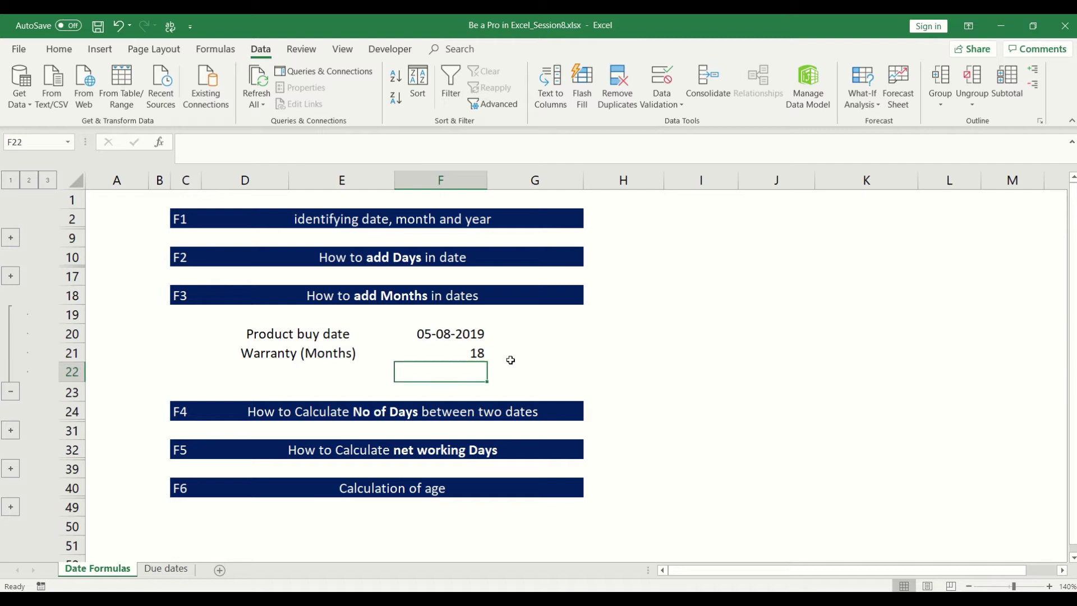
type("=")
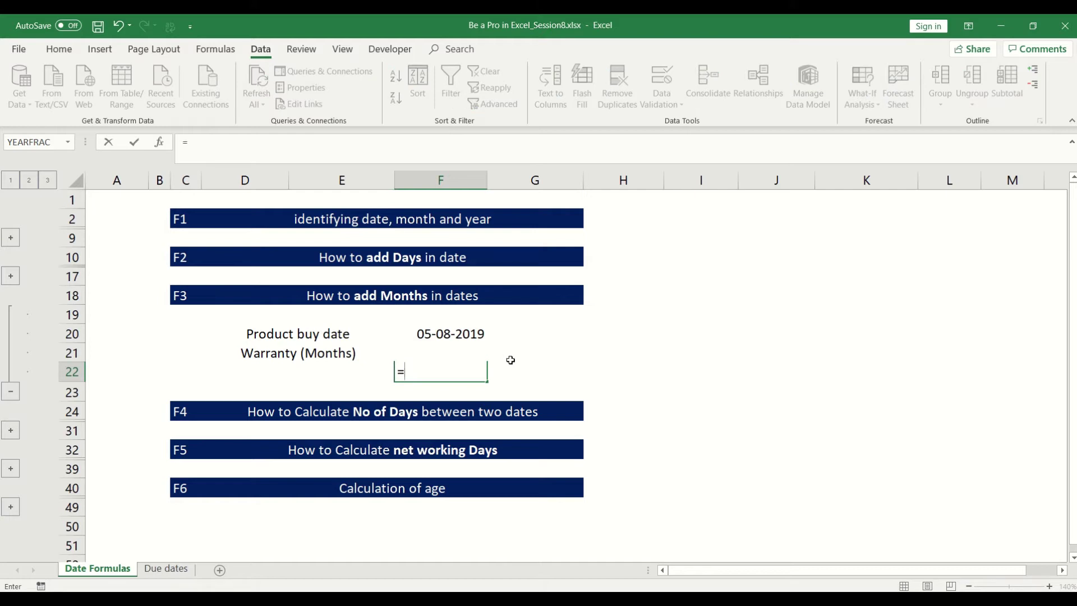
type("edate")
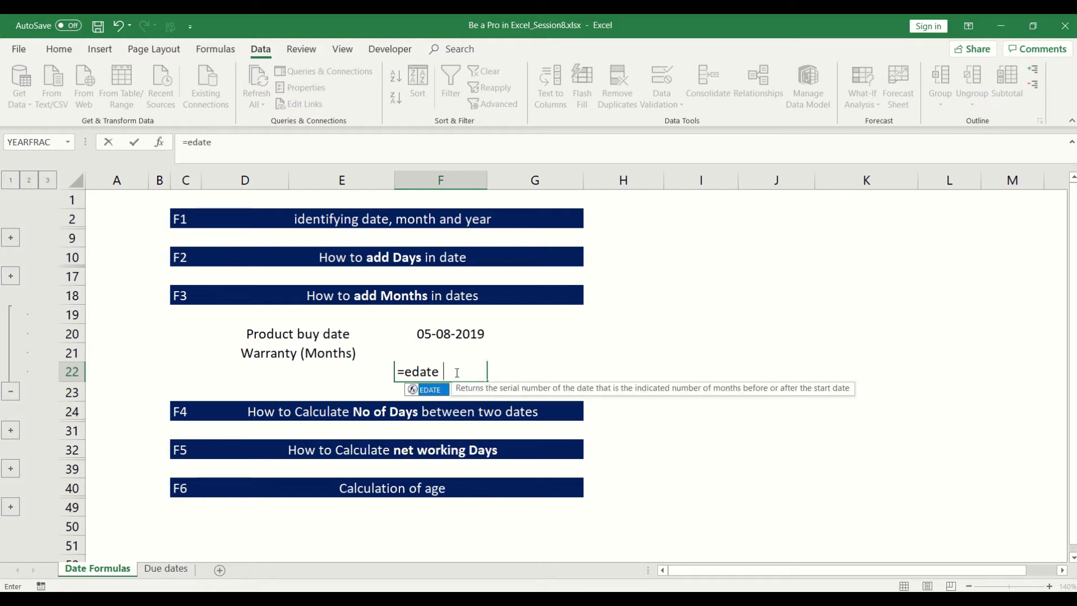
type("(")
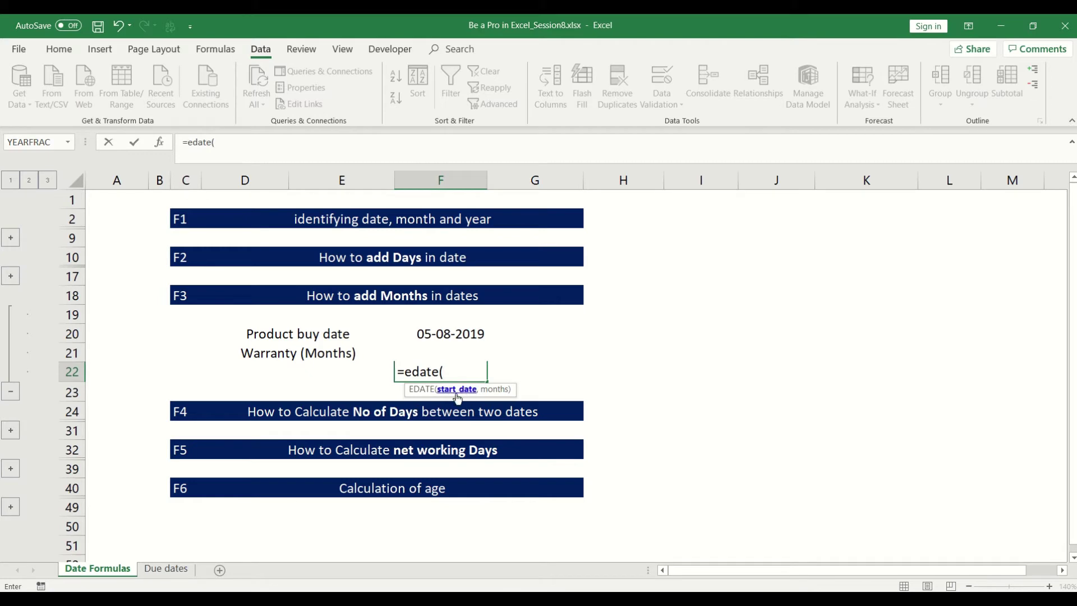
left_click(466, 328)
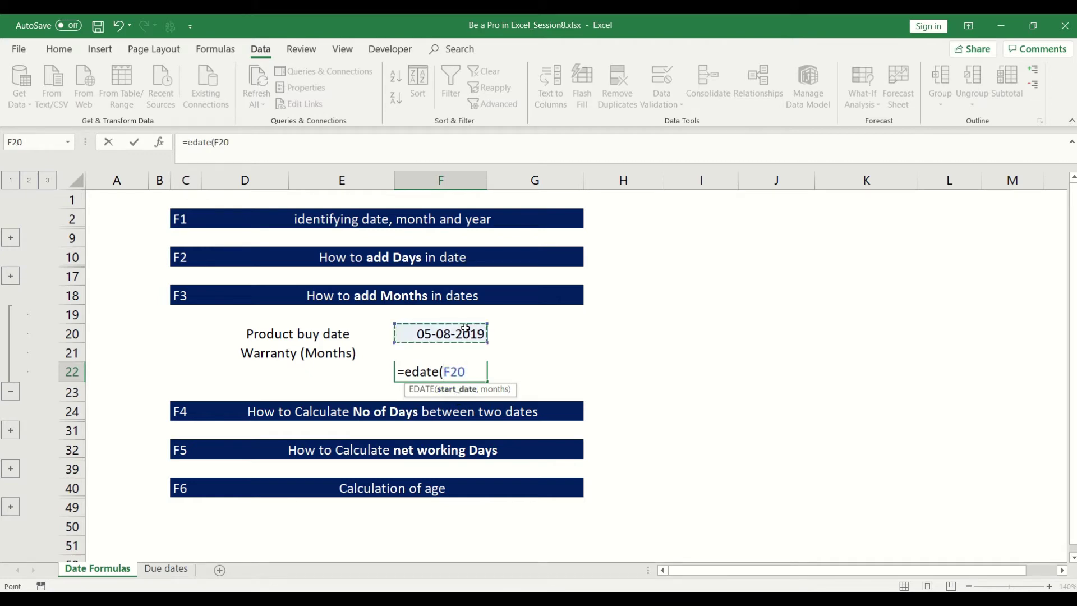
type(",")
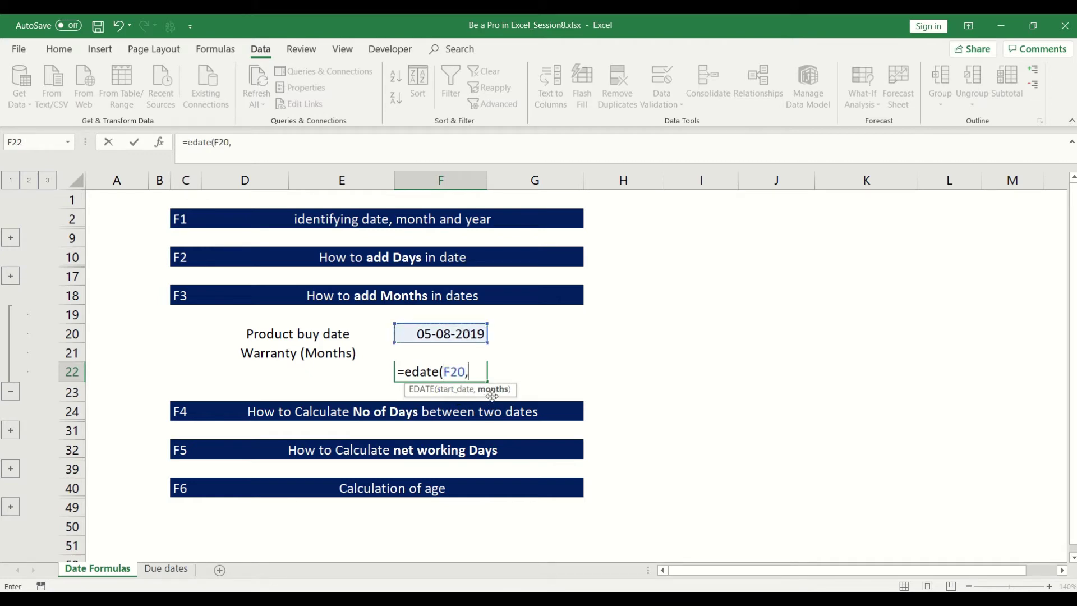
left_click(509, 347)
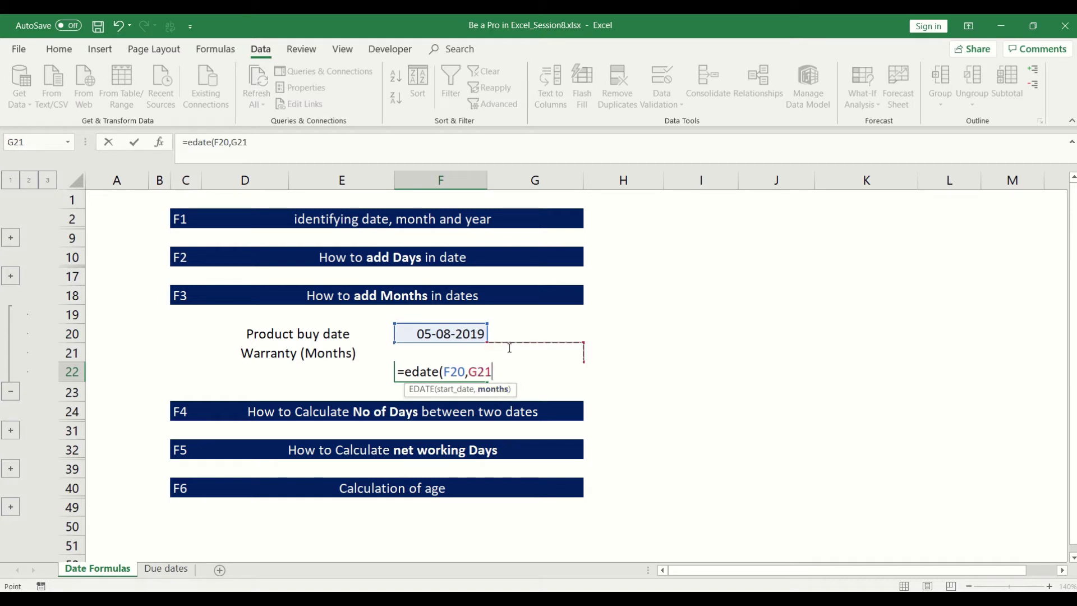
key("Left")
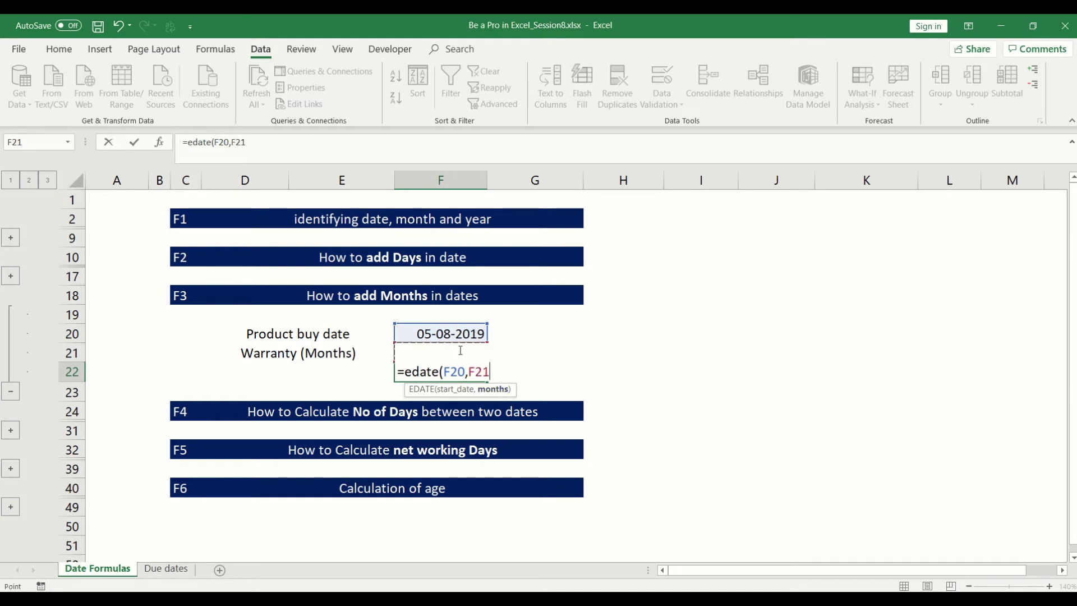
type(")")
key("Return")
key("Up")
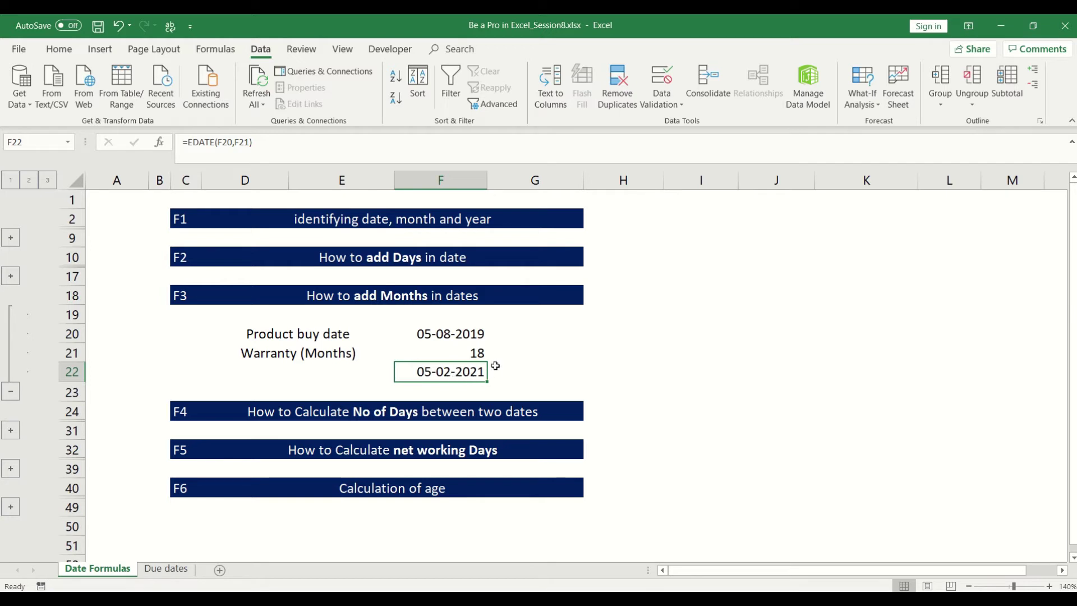
Review the warranty end date in F22 and compare section F2's grace periods in days with section F3's buy date and warranty months
left_click(510, 375)
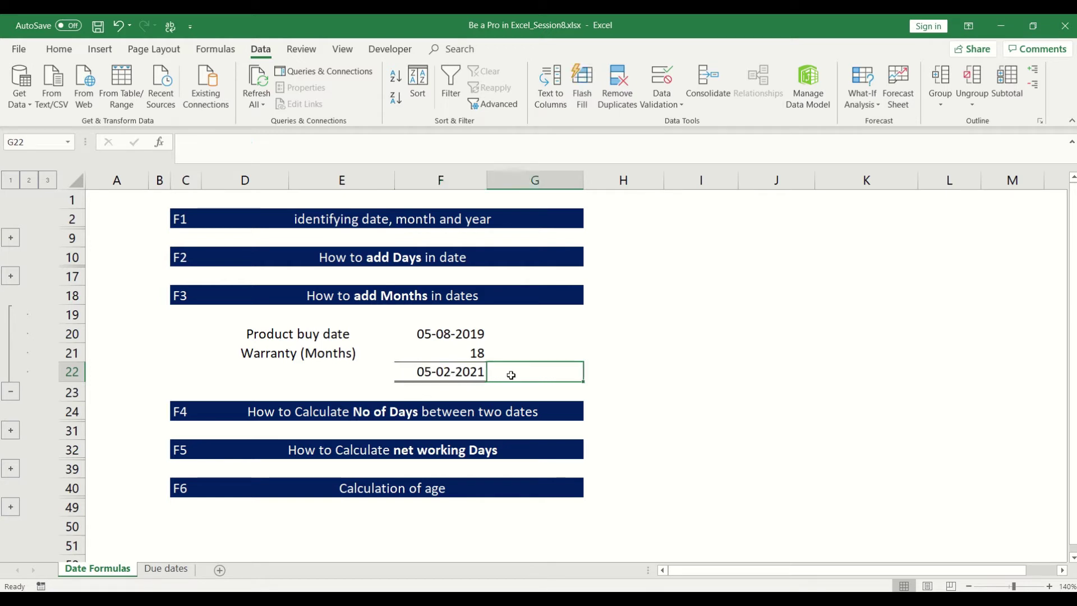
left_click(449, 373)
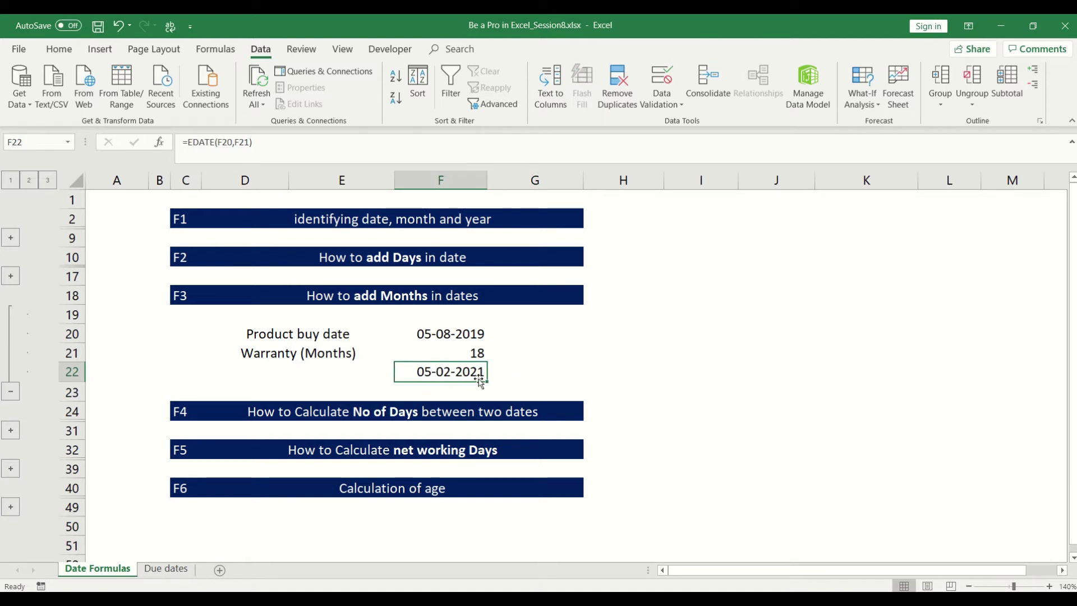
left_click(10, 276)
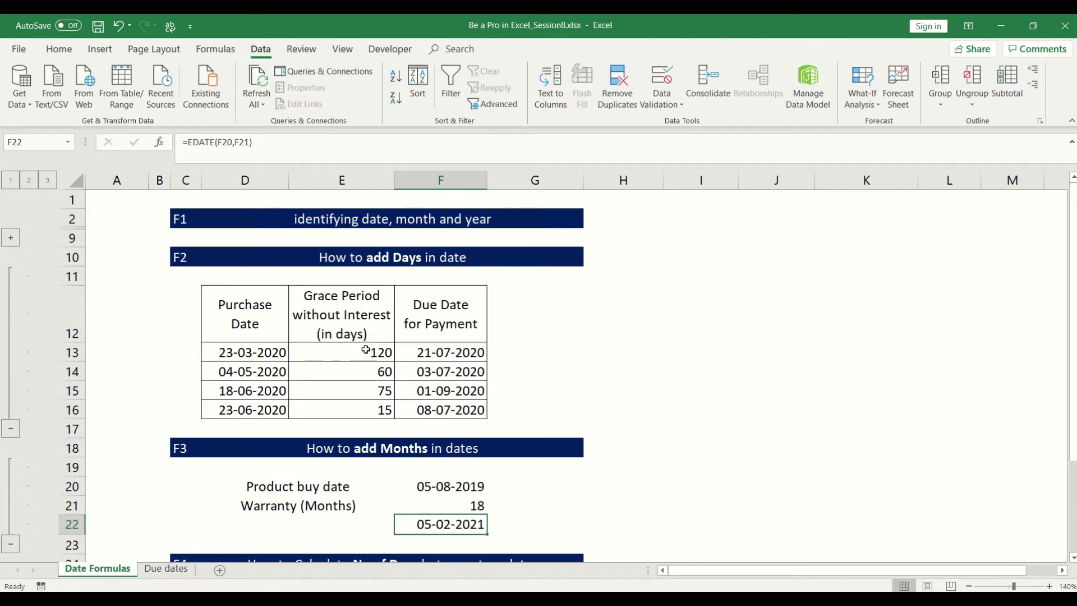
left_click_drag(366, 351, 364, 402)
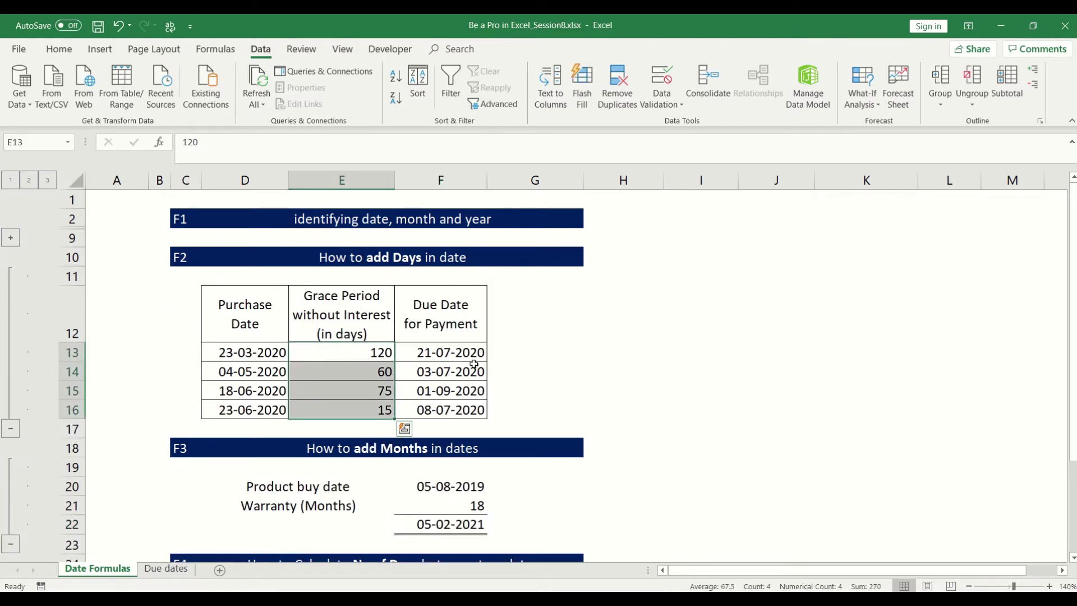
left_click(454, 491)
left_click(451, 505)
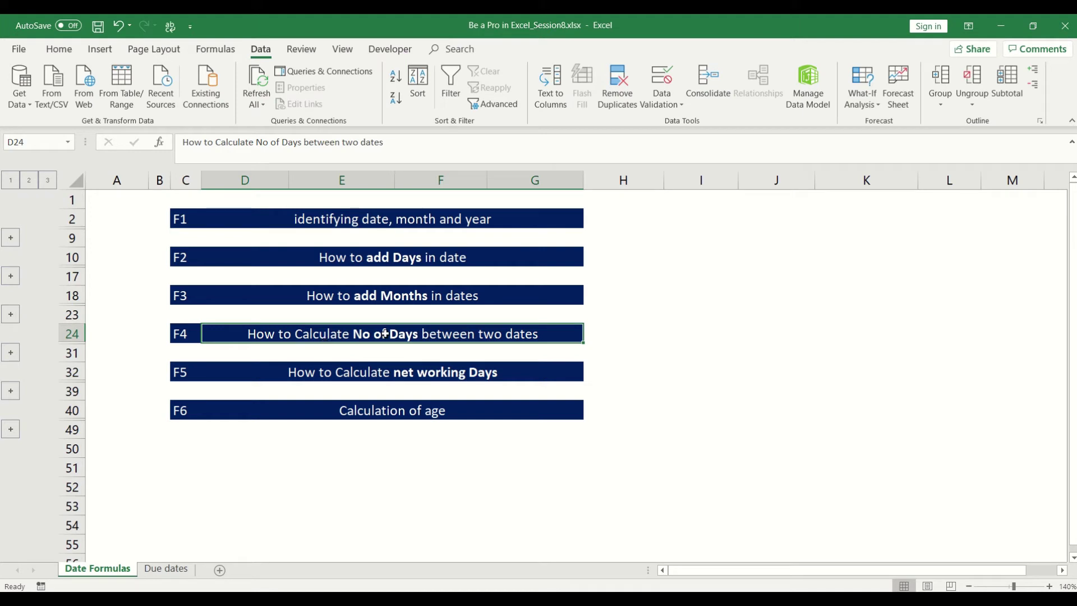
Expand the rows of section F4 and review the first row's invoice date and payment received date
left_click(11, 352)
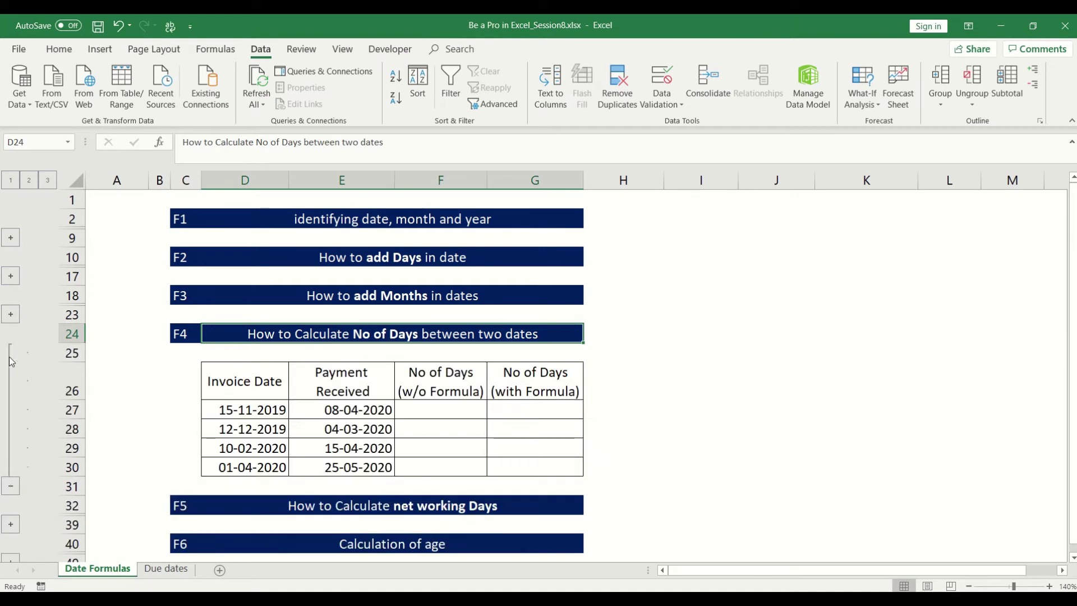
left_click(283, 390)
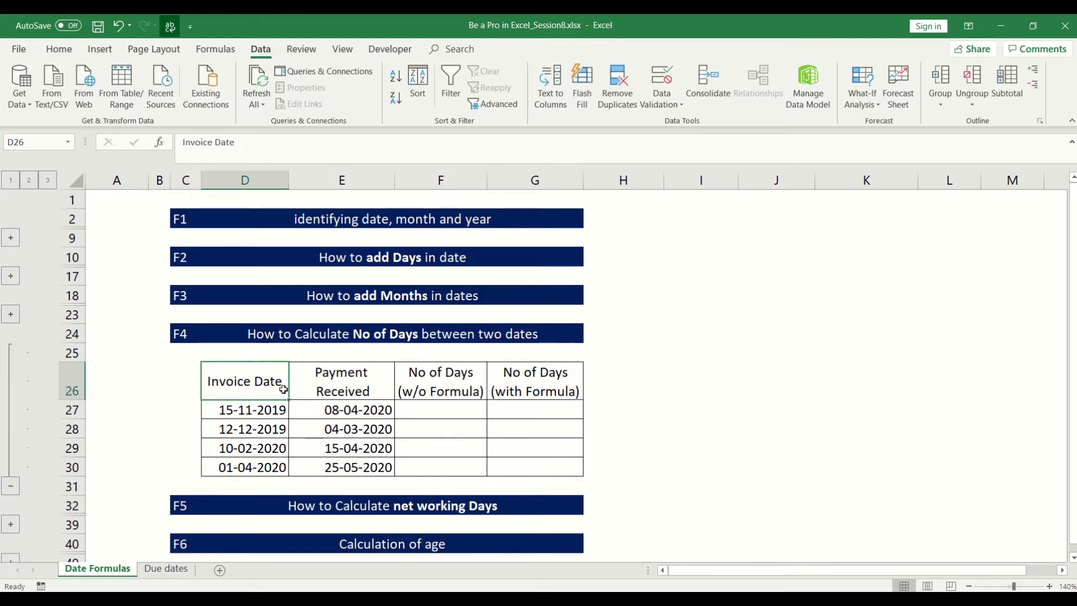
key("Down")
key("Right")
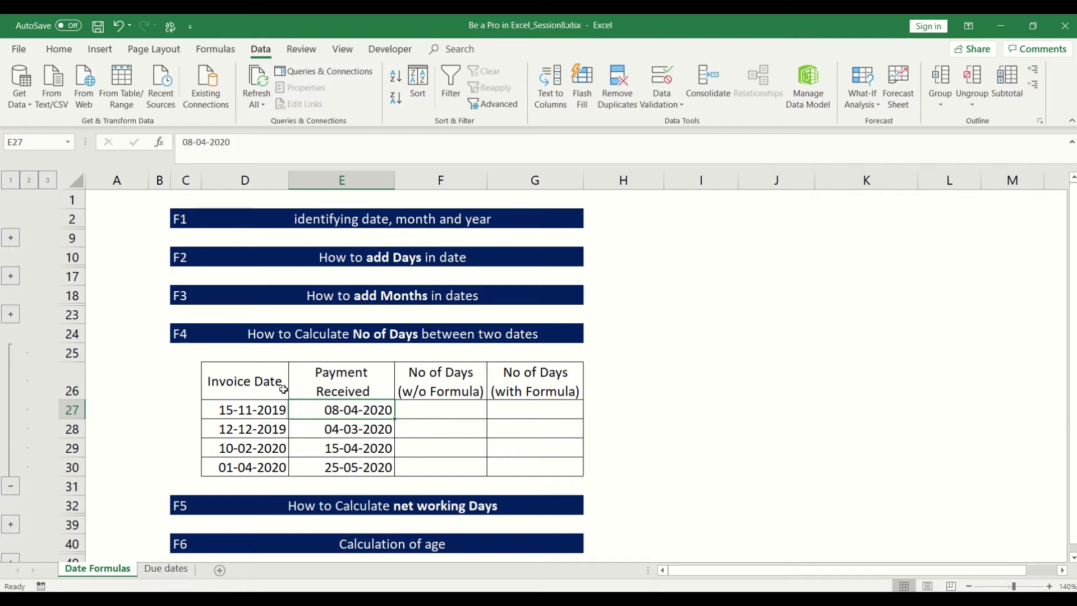
key("Left")
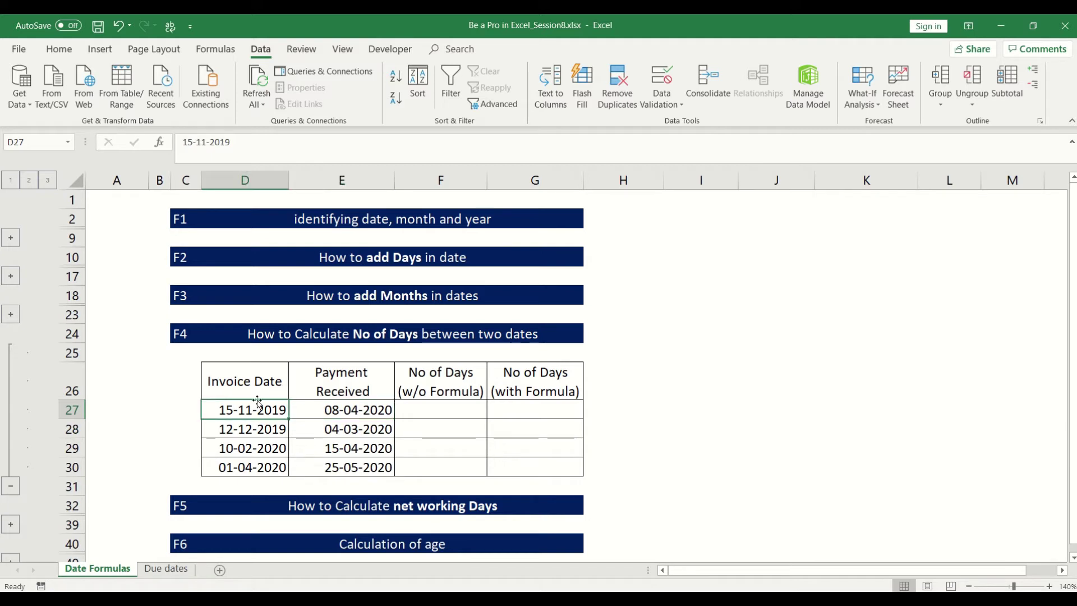
left_click(368, 387)
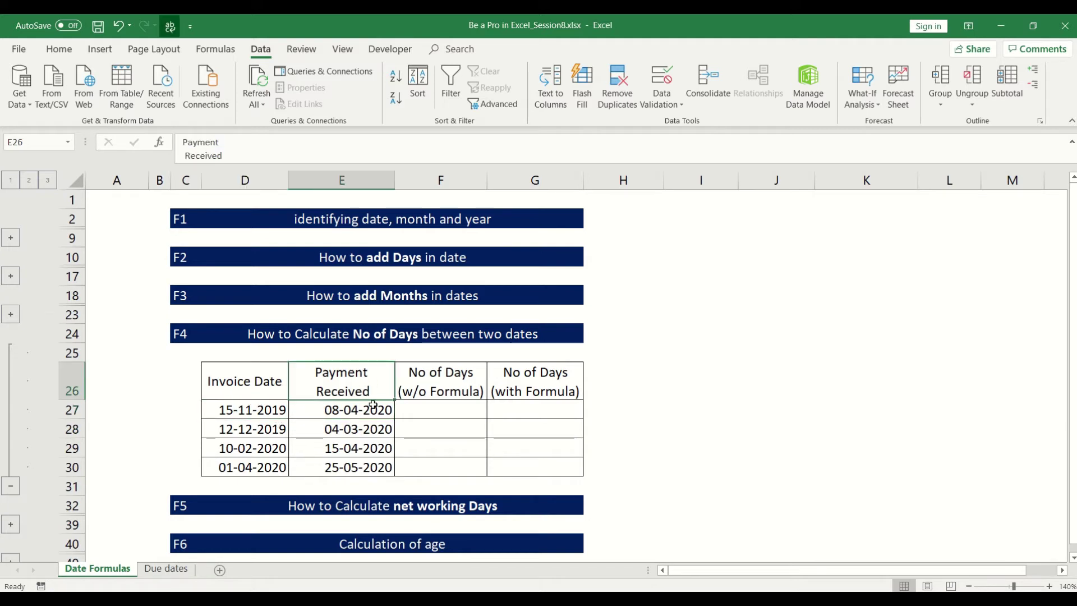
left_click(373, 410)
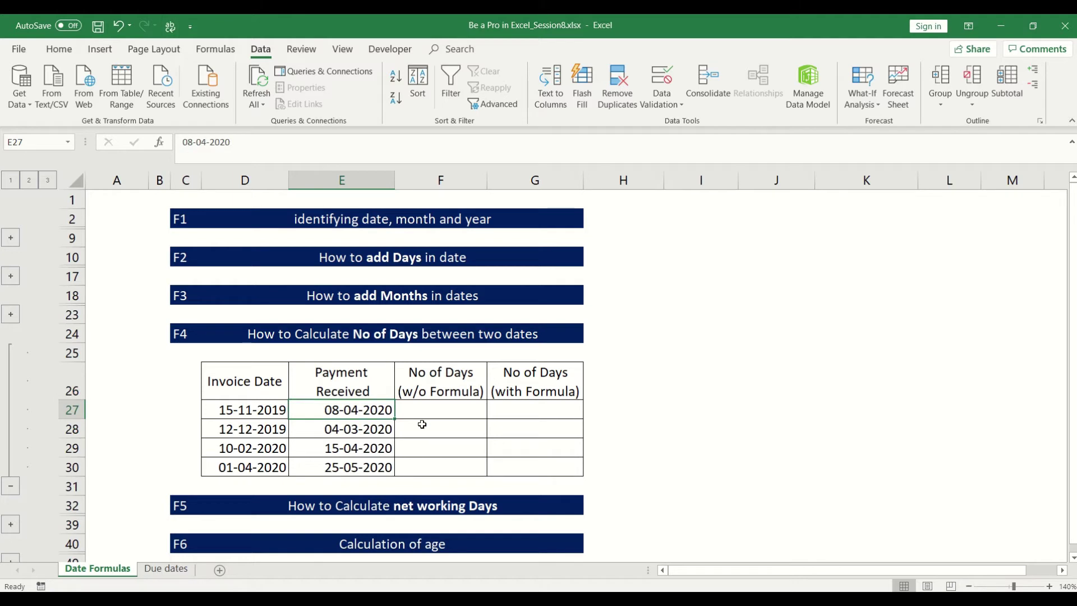
Calculate the days between payment and invoice without a function by entering =E27-D27 in F27
key("Right")
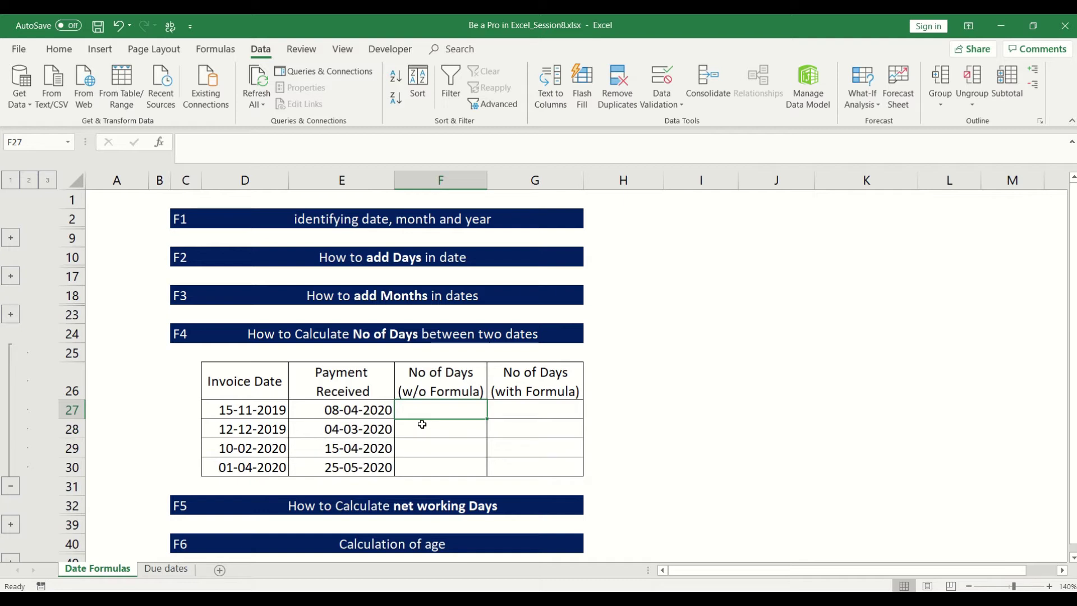
type("=")
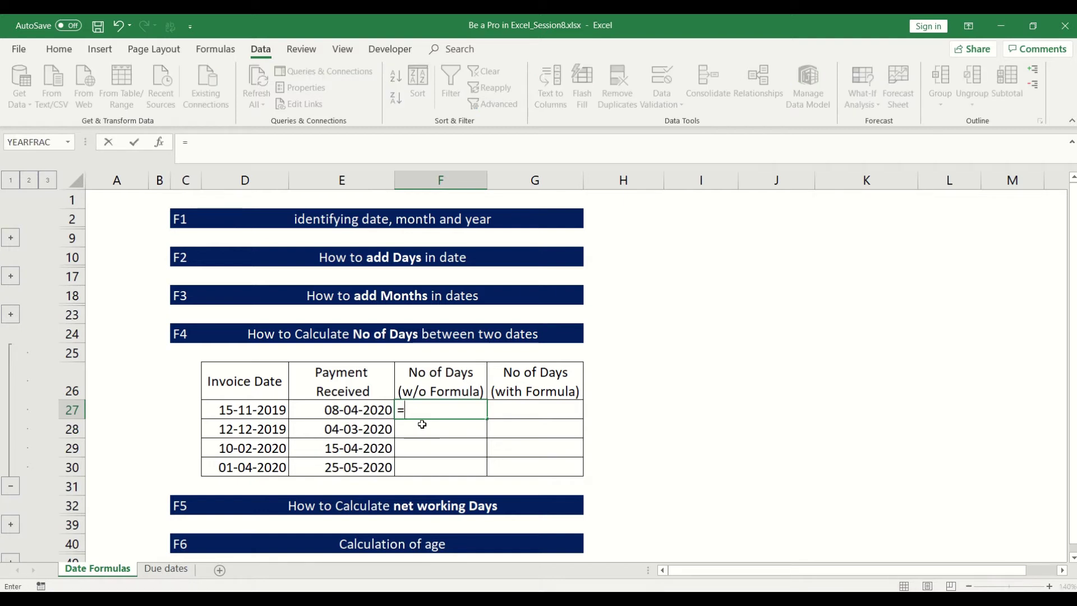
key("Left")
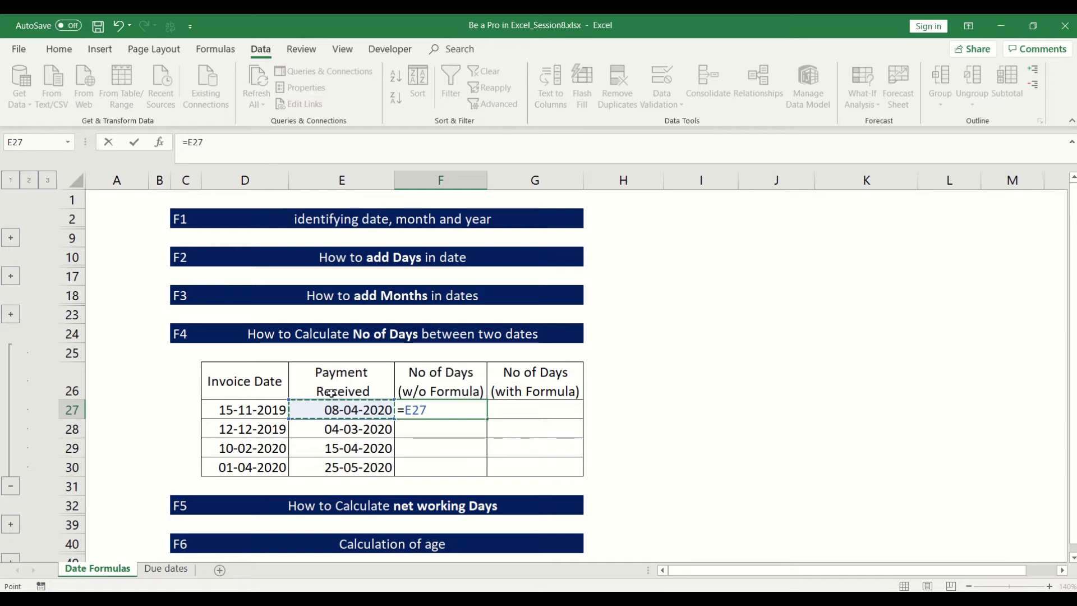
type("-")
left_click(265, 409)
key("Return")
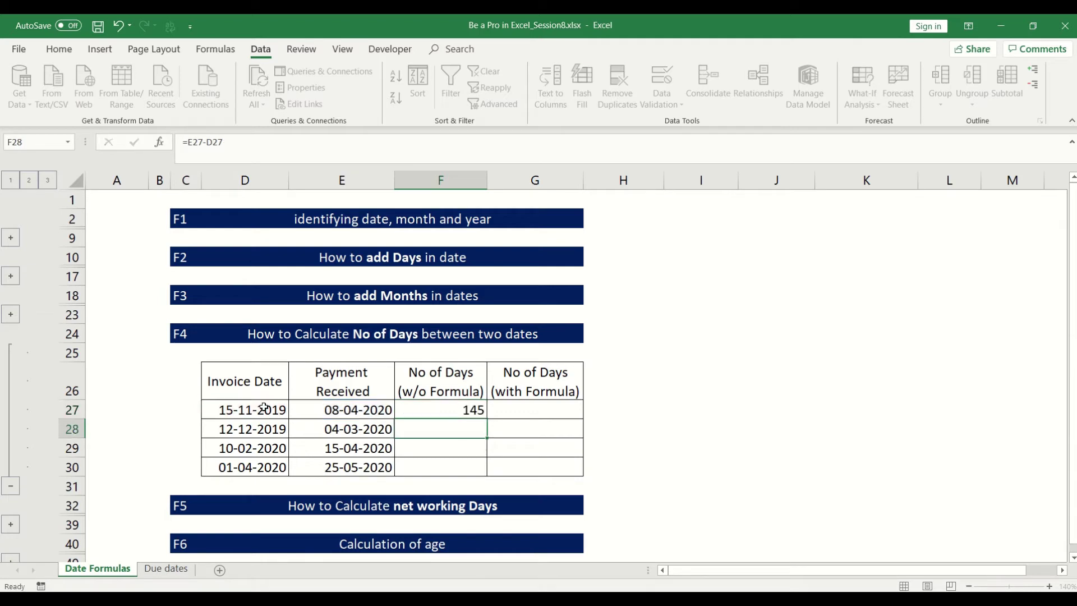
Fill the day-difference formula from F27 down through F30
left_click(423, 467)
key("shift+Up")
key("shift+Up")
key("shift+Up")
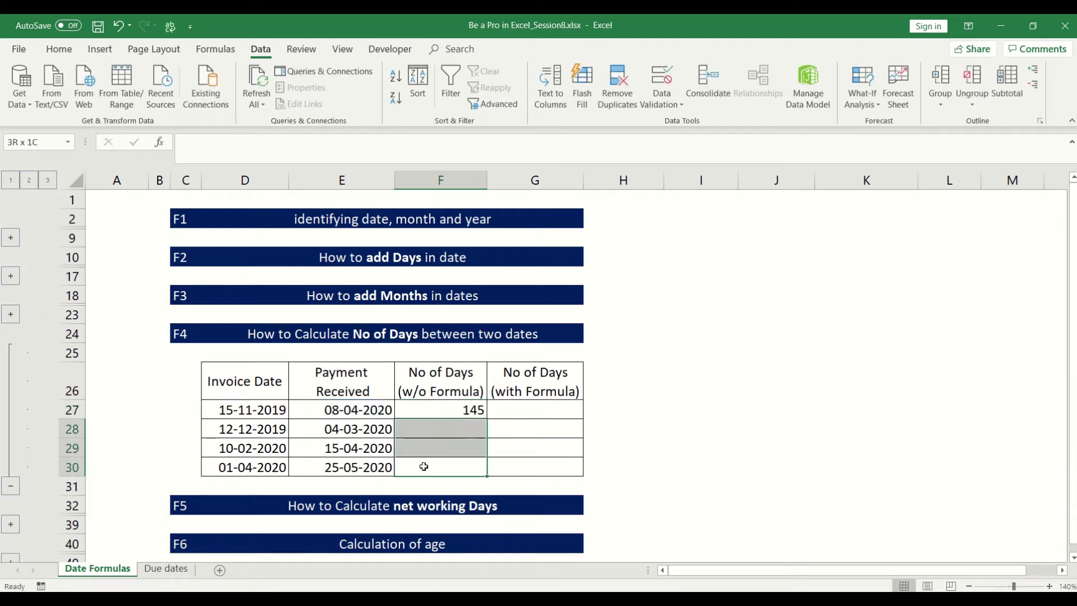
key("ctrl+d")
Check the subtraction formulas in each row of F27:F30
left_click(473, 442)
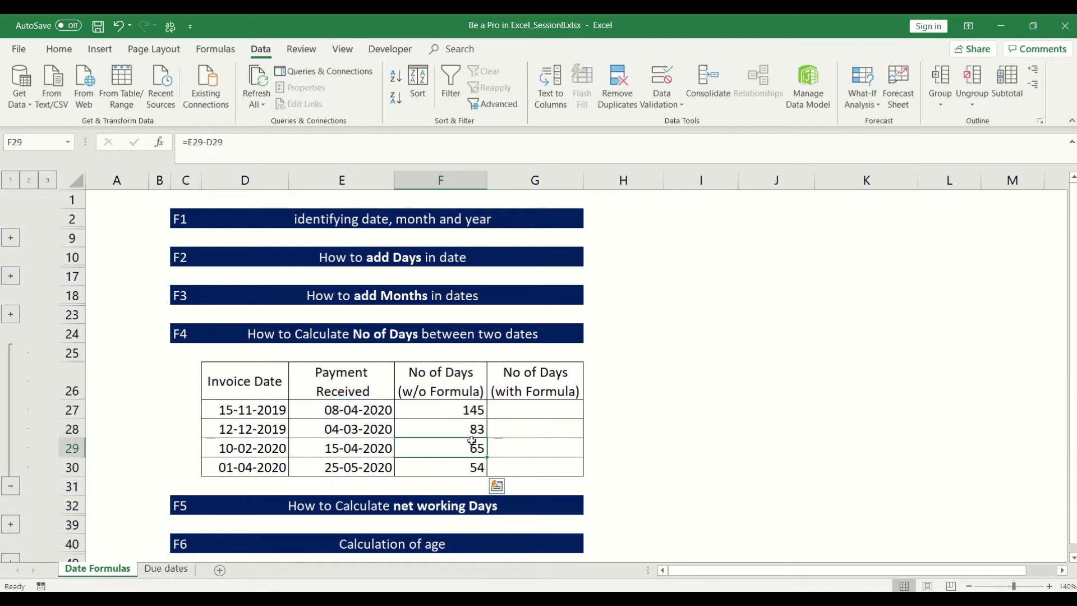
key("Up")
key("Up")
key("Down")
key("Down")
key("Down")
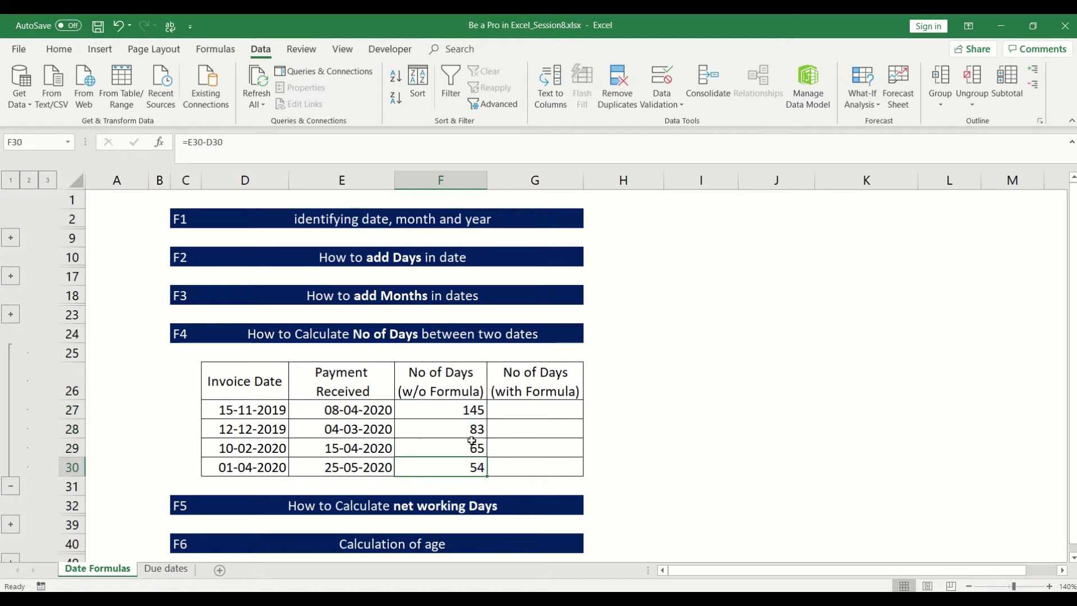
key("Up")
key("Up")
key("Up")
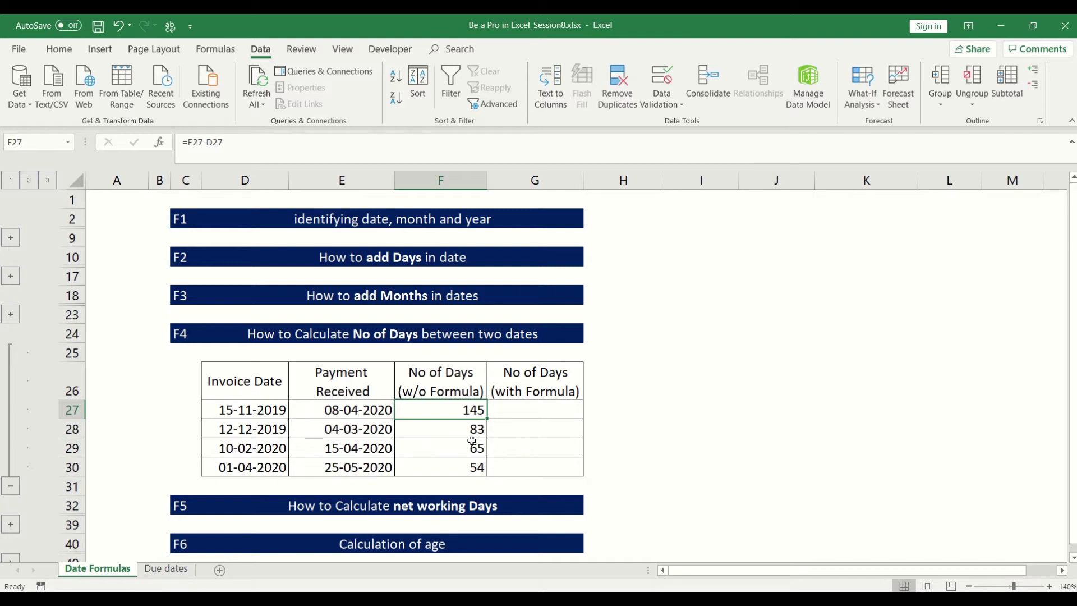
Calculate the first row's number of days with the DAYS function by entering =DAYS(E27,D27) in G27
key("Right")
type("=")
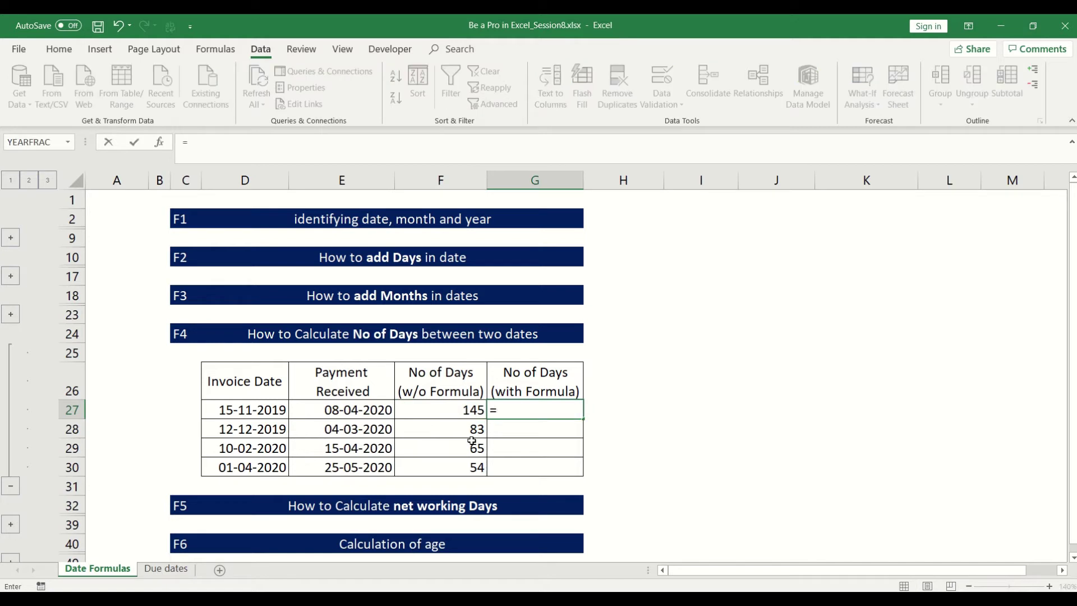
type("days")
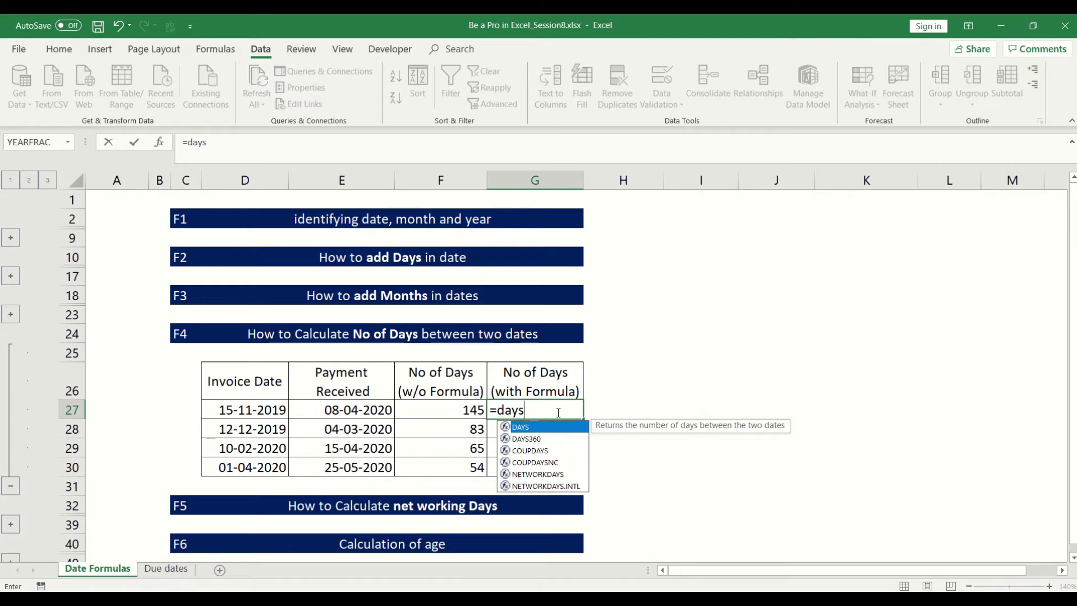
type("(")
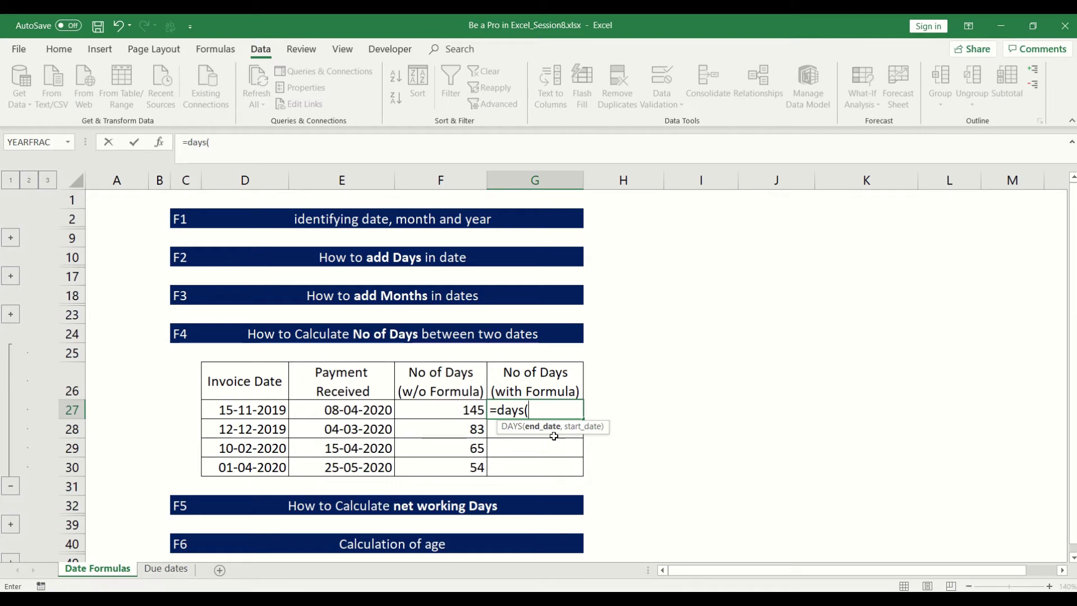
left_click(382, 411)
type(",")
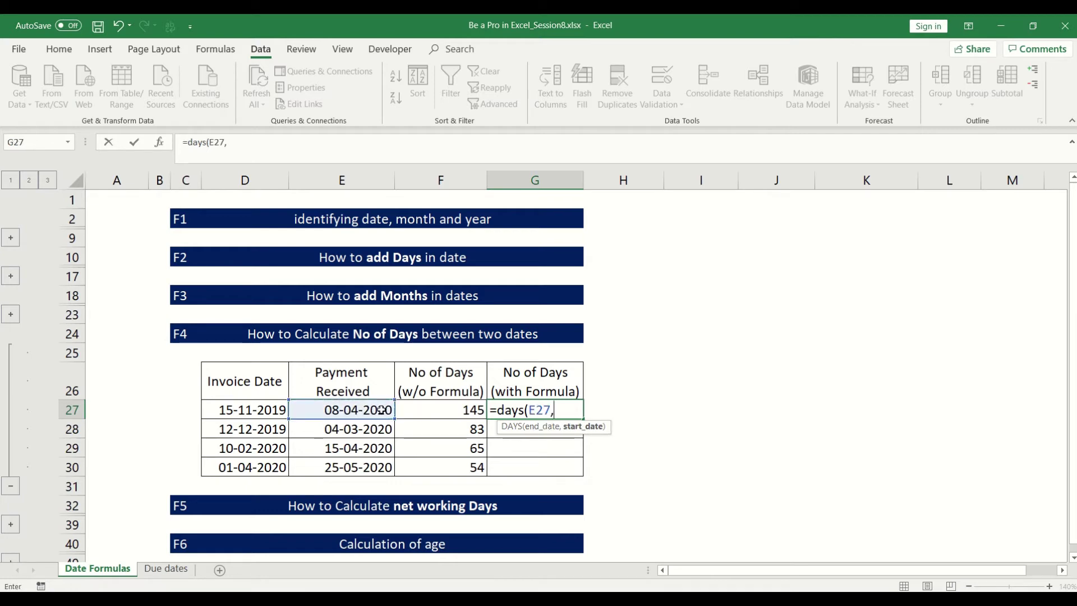
left_click(258, 414)
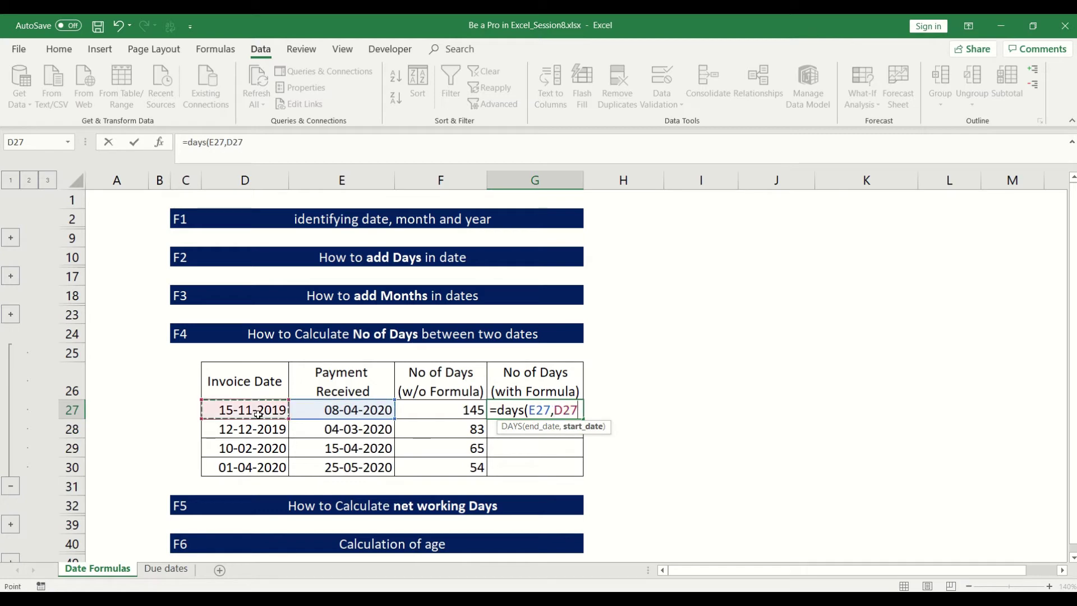
type(")")
key("Return")
key("Return")
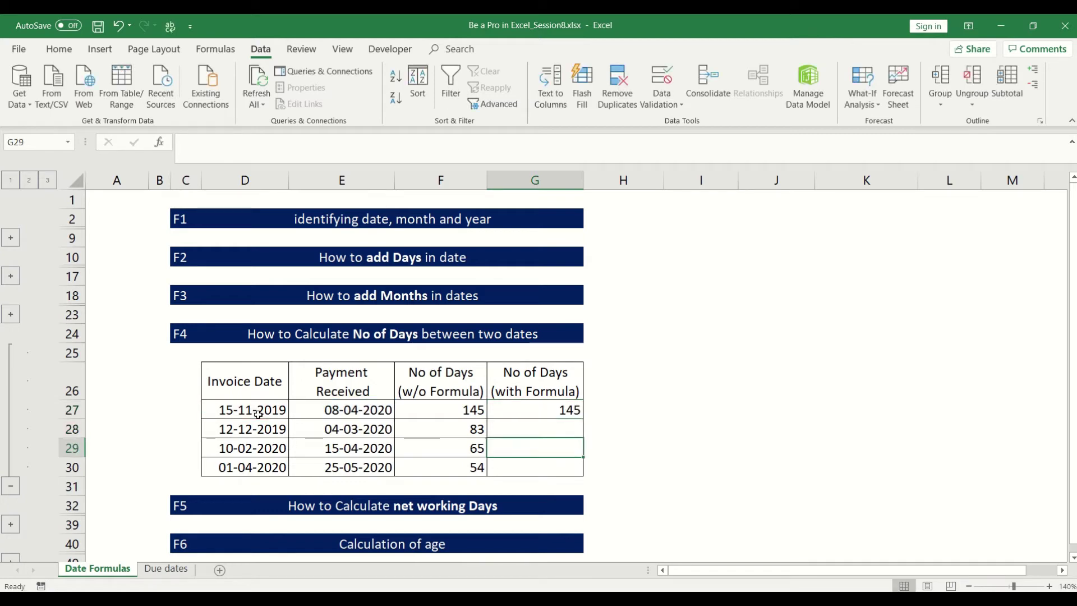
Fill the DAYS formula from G27 down through G30 and return to G27
key("Down")
key("shift+Up")
key("shift+Up")
key("shift+Up")
key("ctrl+d")
key("Down")
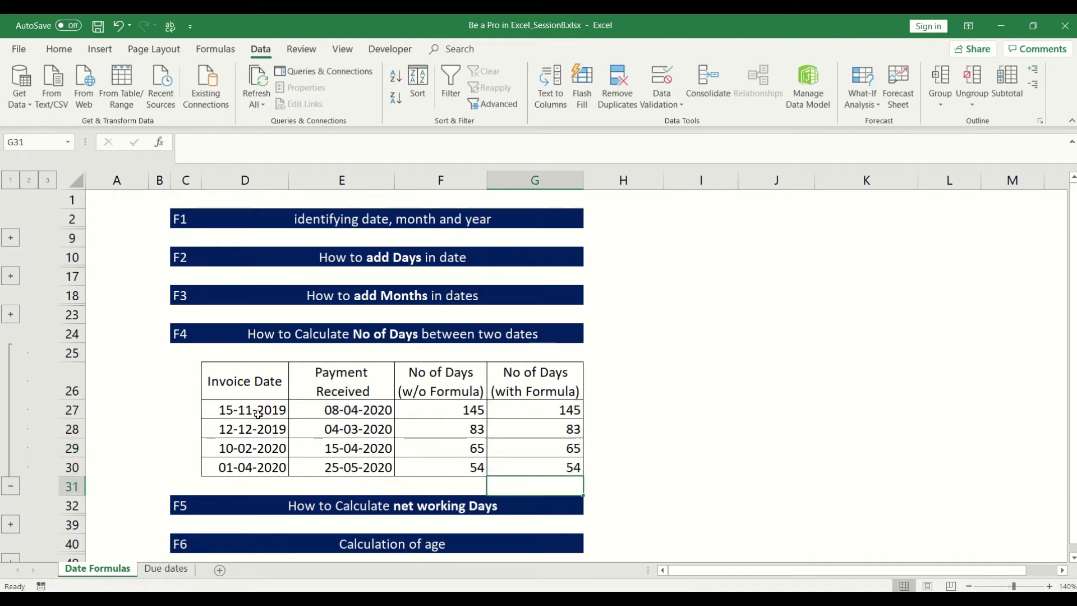
key("Up")
key("Up")
key("Up")
key("Up")
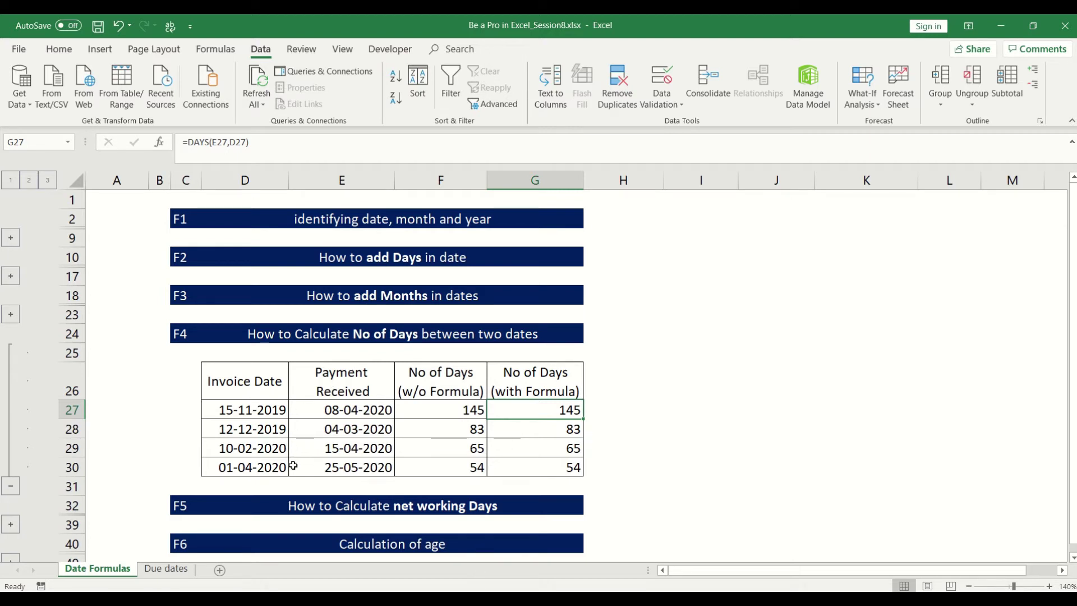
Collapse the F4 section, expand the F5 net working days section, and select F35
left_click(10, 486)
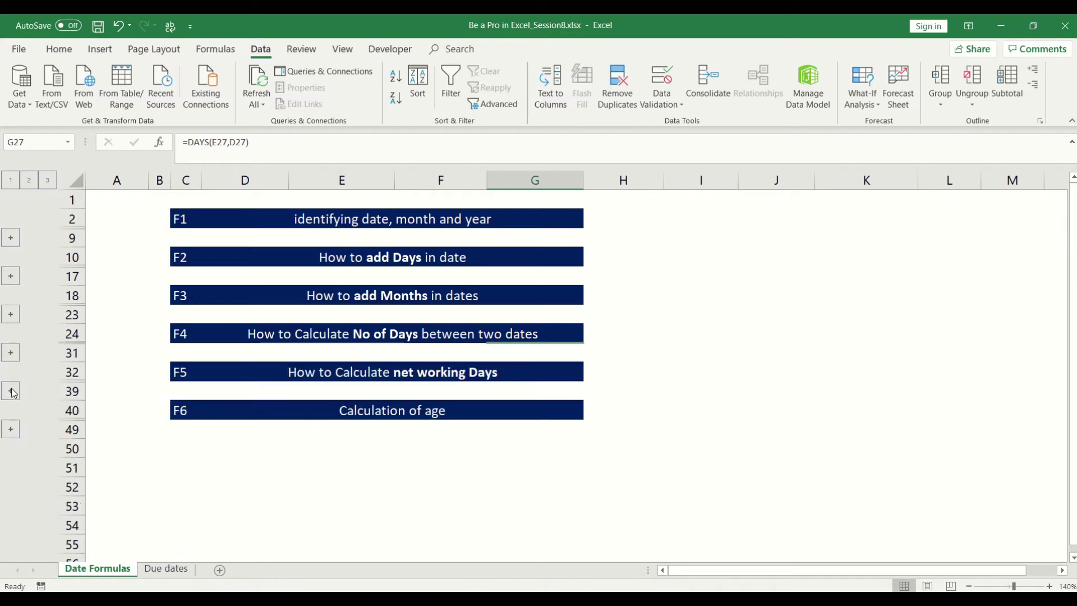
left_click(14, 389)
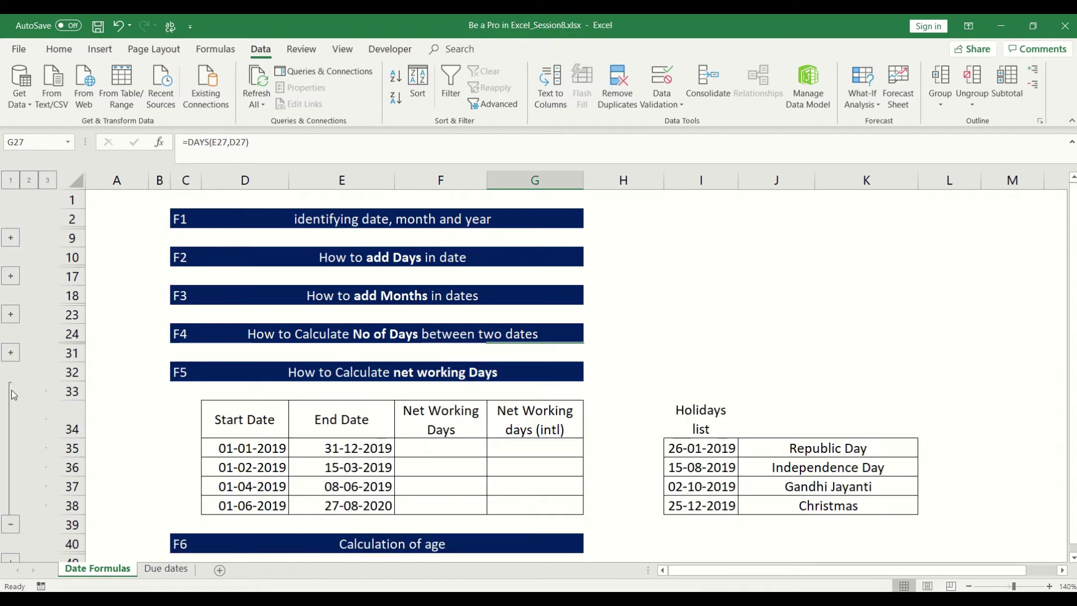
left_click(59, 49)
left_click(448, 461)
key("Up")
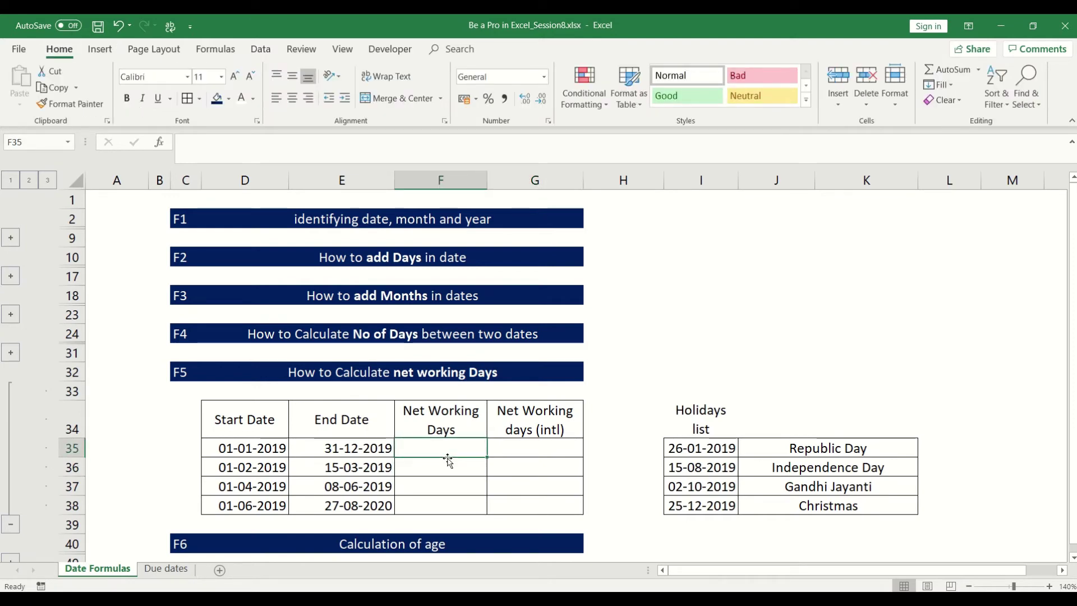
Calculate the plain day difference between the first row's start and end dates by entering =E35-D35 in F35
key("Left")
key("Left")
key("shift+Right")
key("Right")
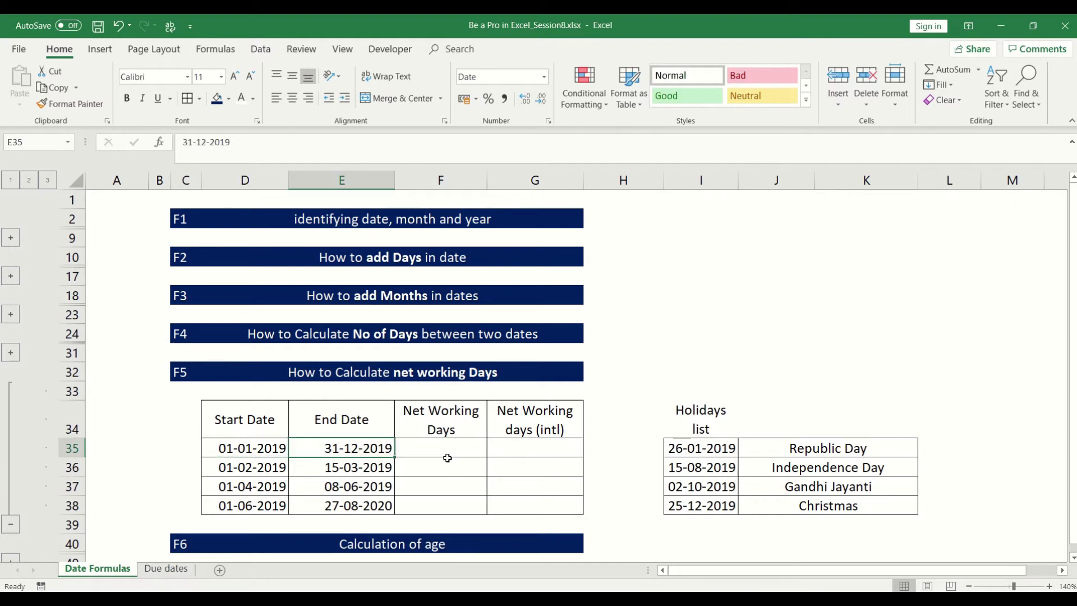
key("Right")
type("=")
key("Left")
type("-")
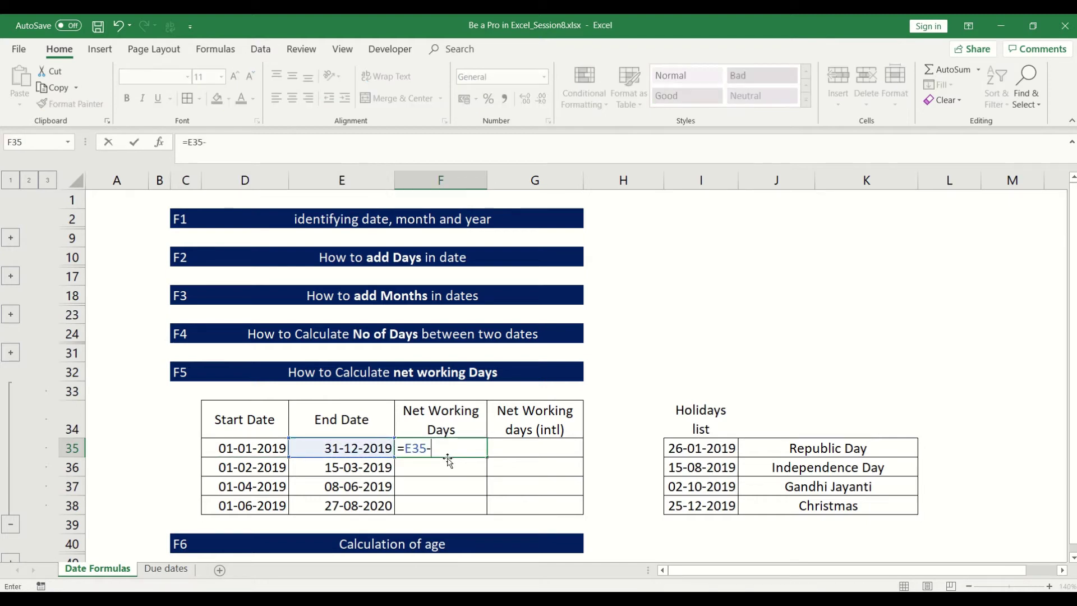
key("Left")
key("Left")
key("Return")
key("Up")
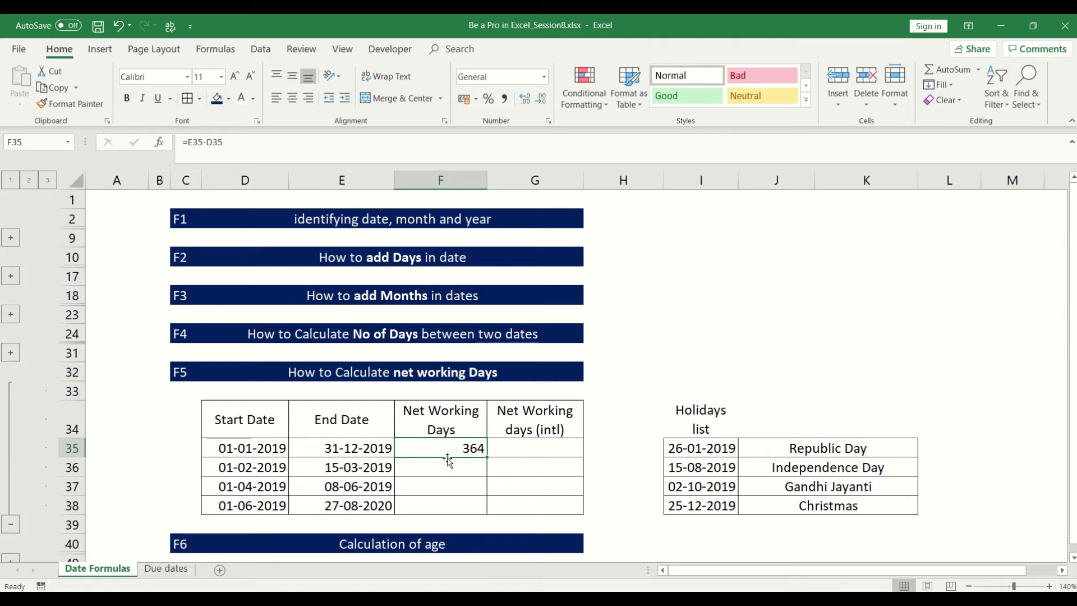
Replace the formula in F35 with =NETWORKDAYS(D35,E35) to count the first row's working days
type("=")
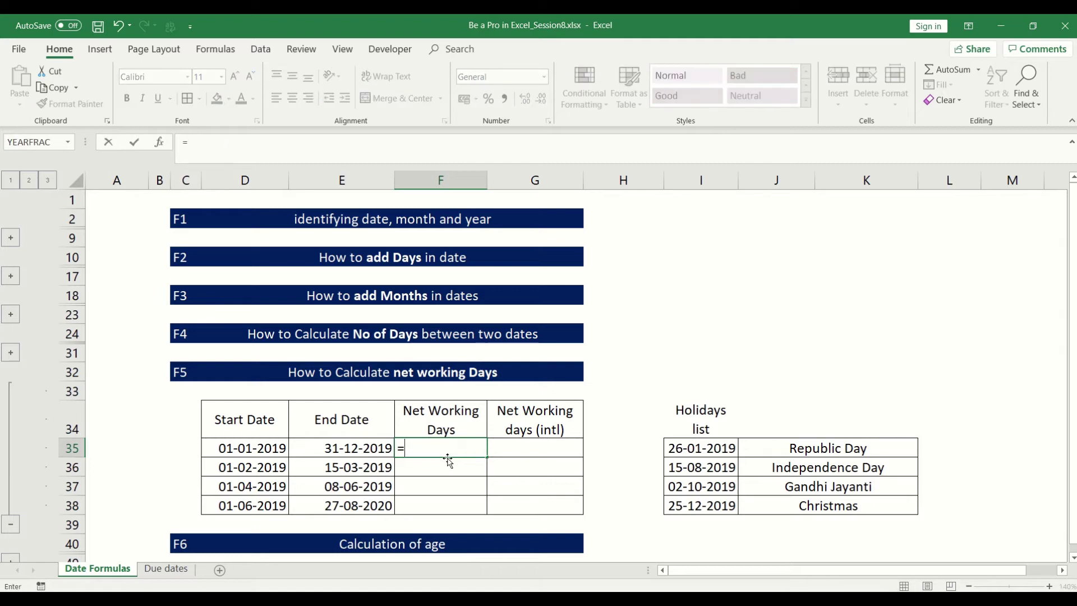
type("netwo")
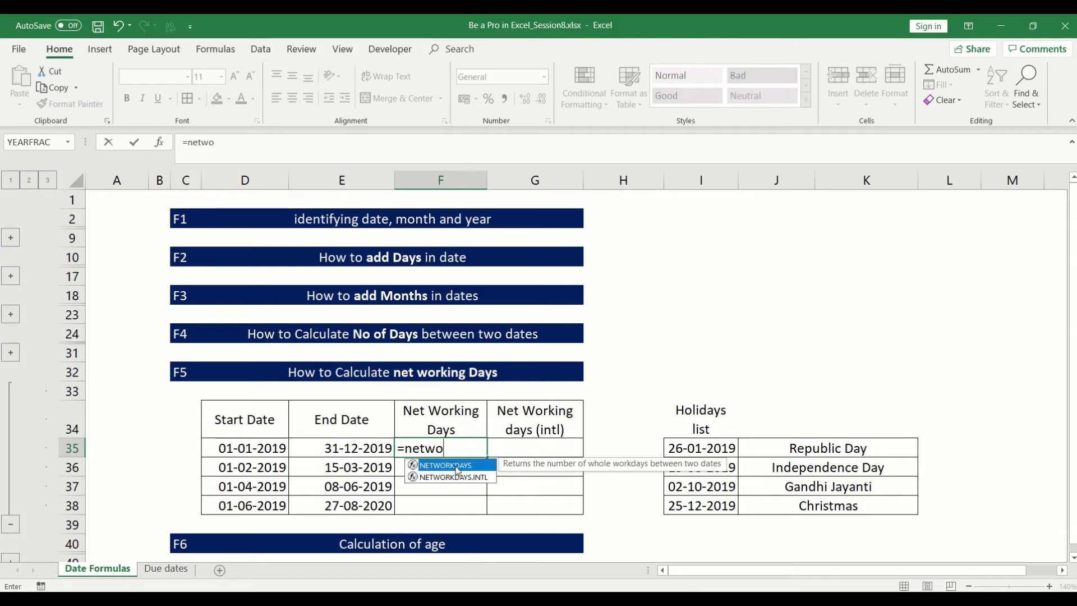
double_click(465, 469)
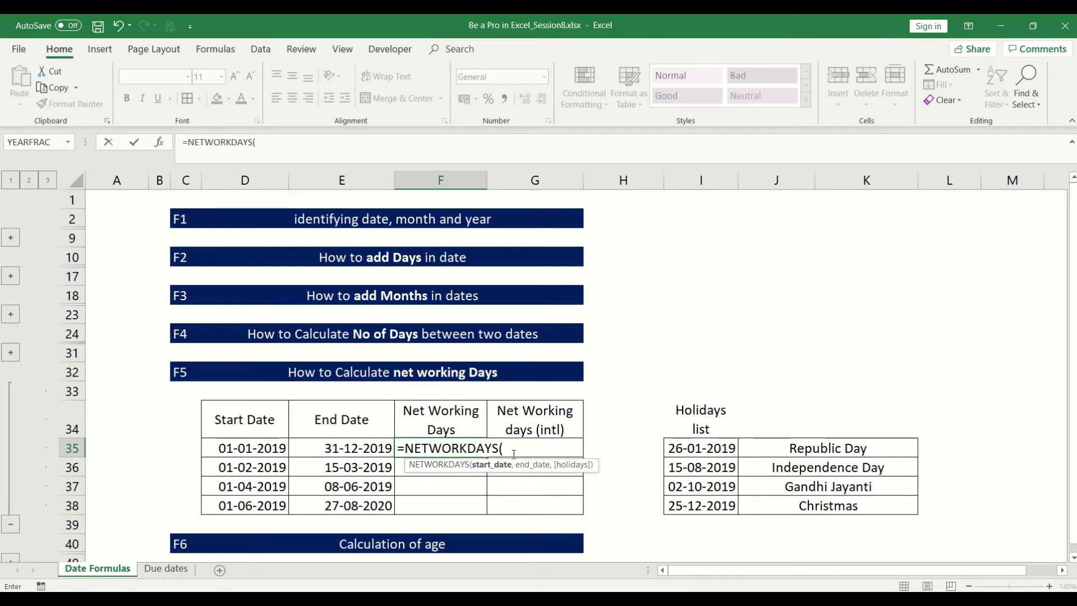
left_click(256, 449)
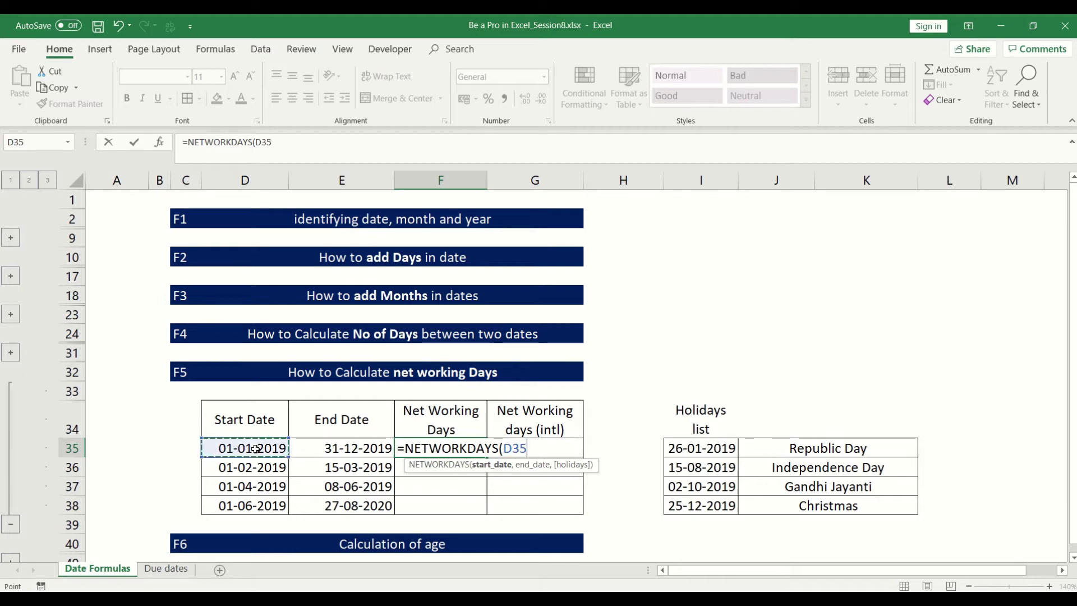
type(",")
left_click(325, 447)
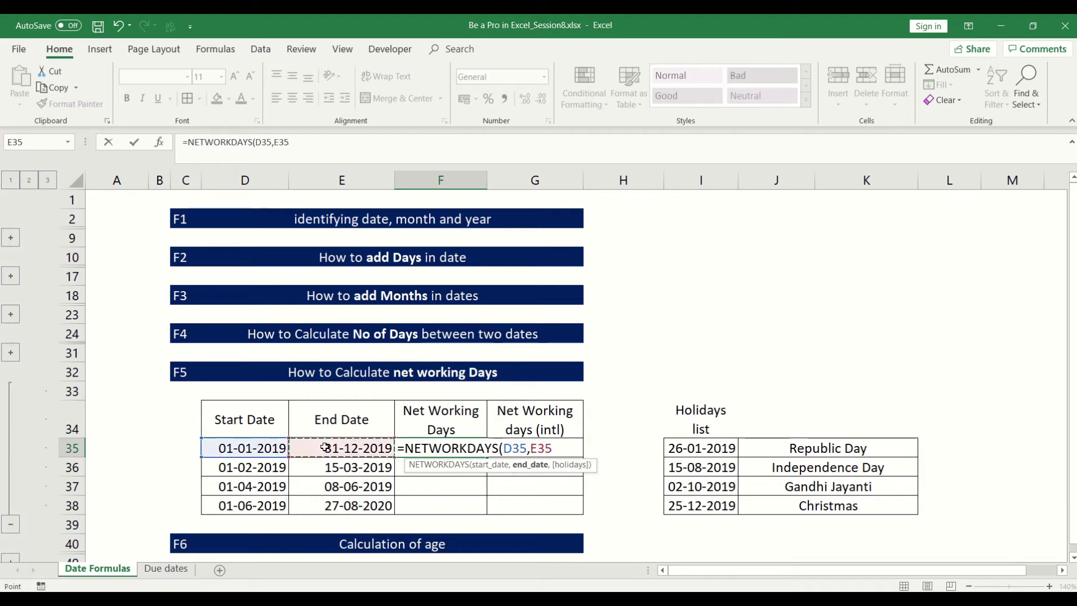
type(")")
key("ctrl+Return")
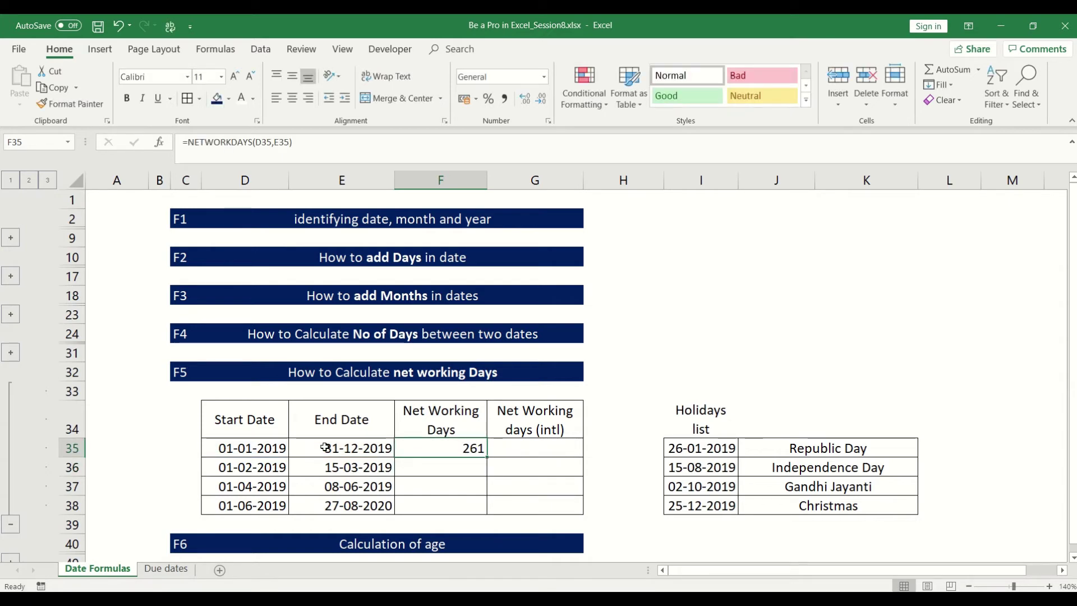
Set up a scratch check beside the first row's dates by entering =365 in C35 and =52*2 in C36
left_click(324, 447)
left_click(264, 451)
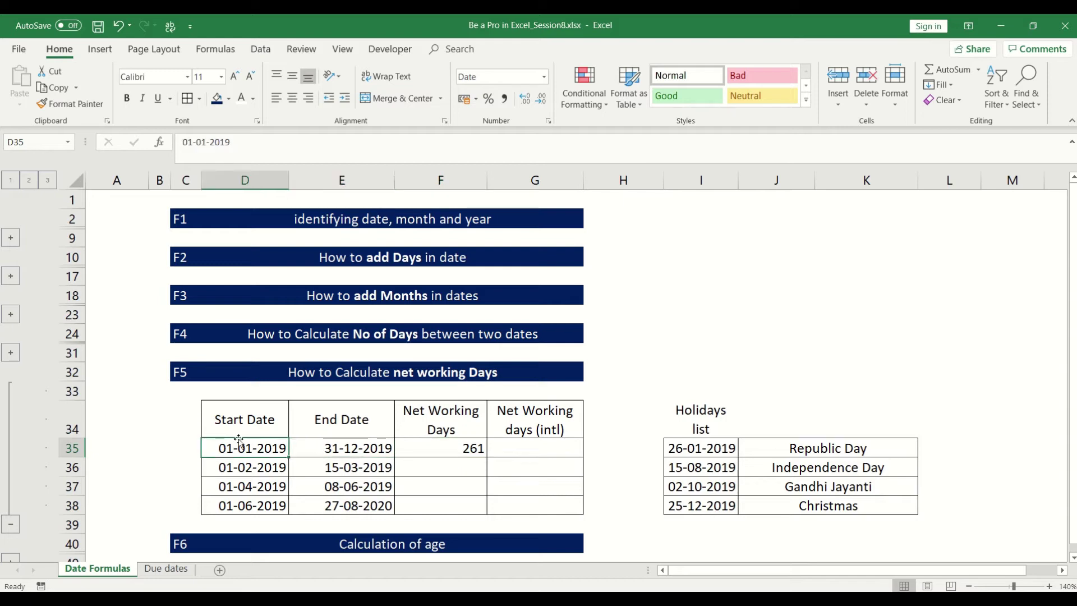
left_click_drag(267, 448, 317, 452)
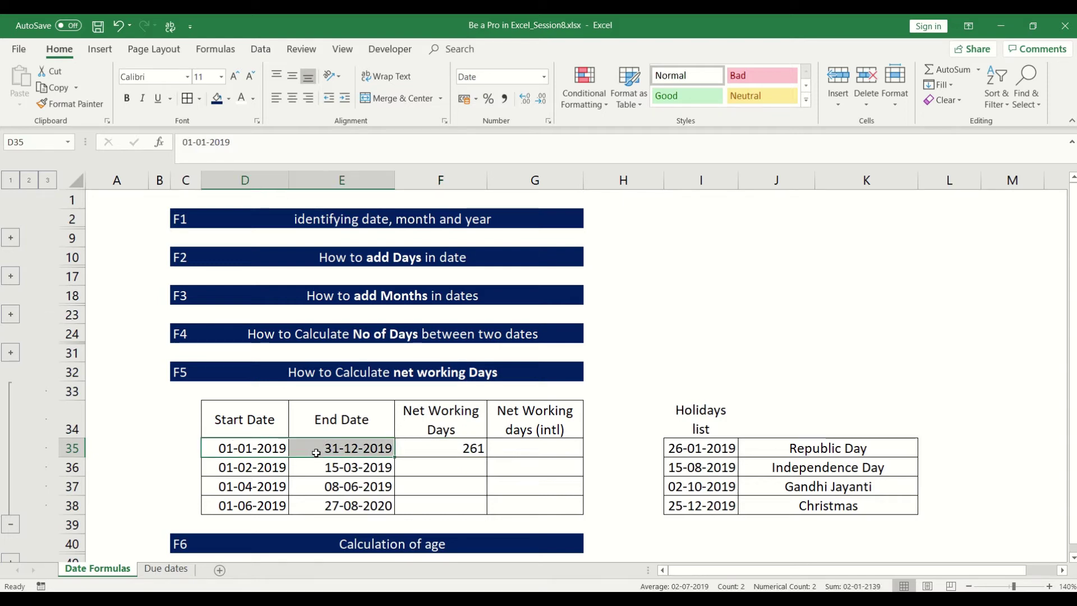
left_click(151, 449)
key("Right")
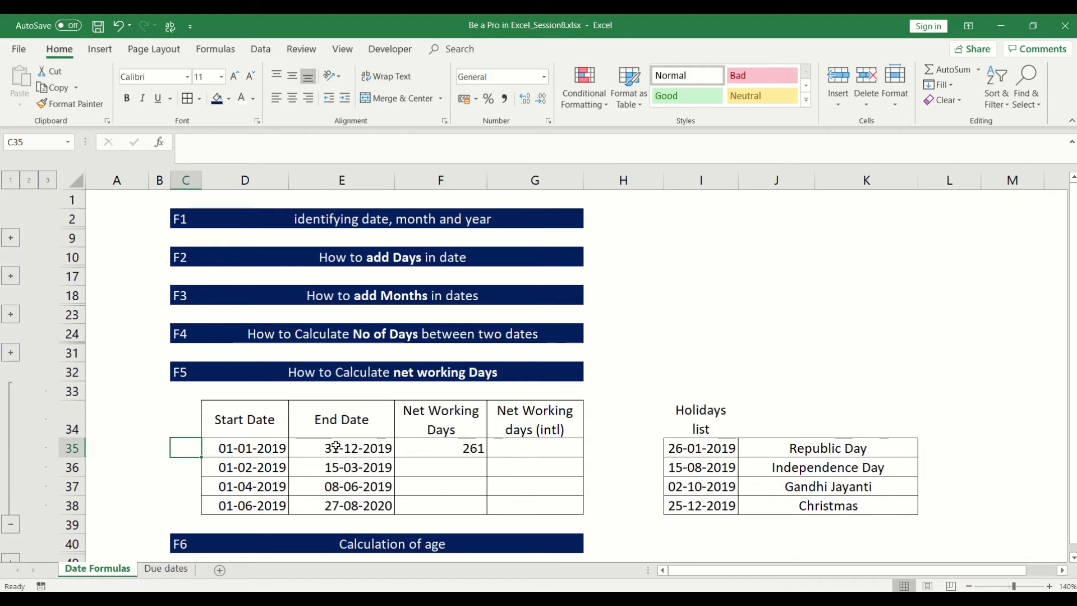
type("=365")
key("Return")
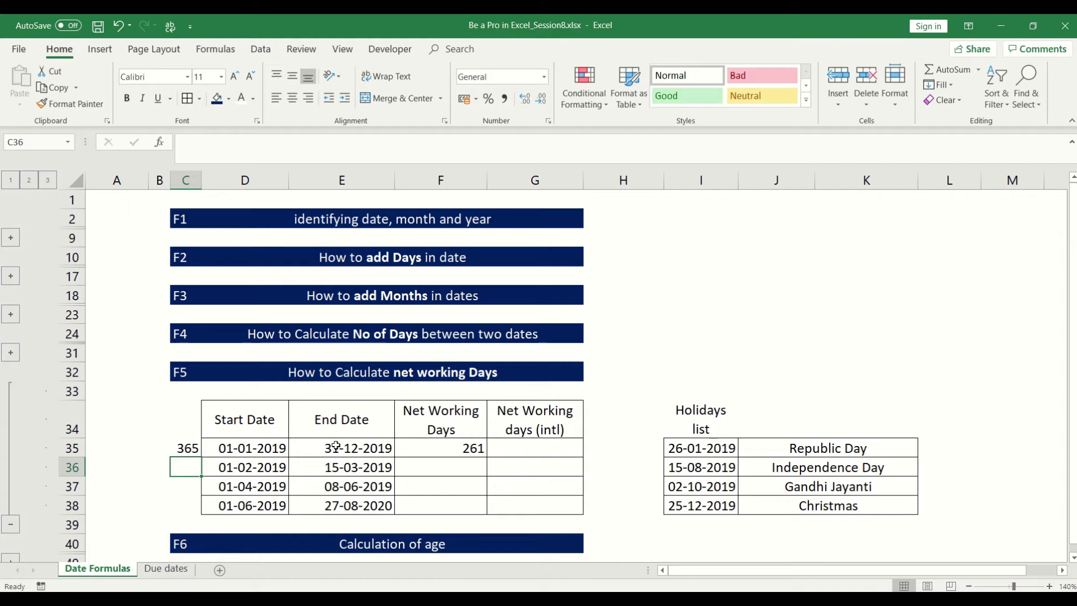
type("=")
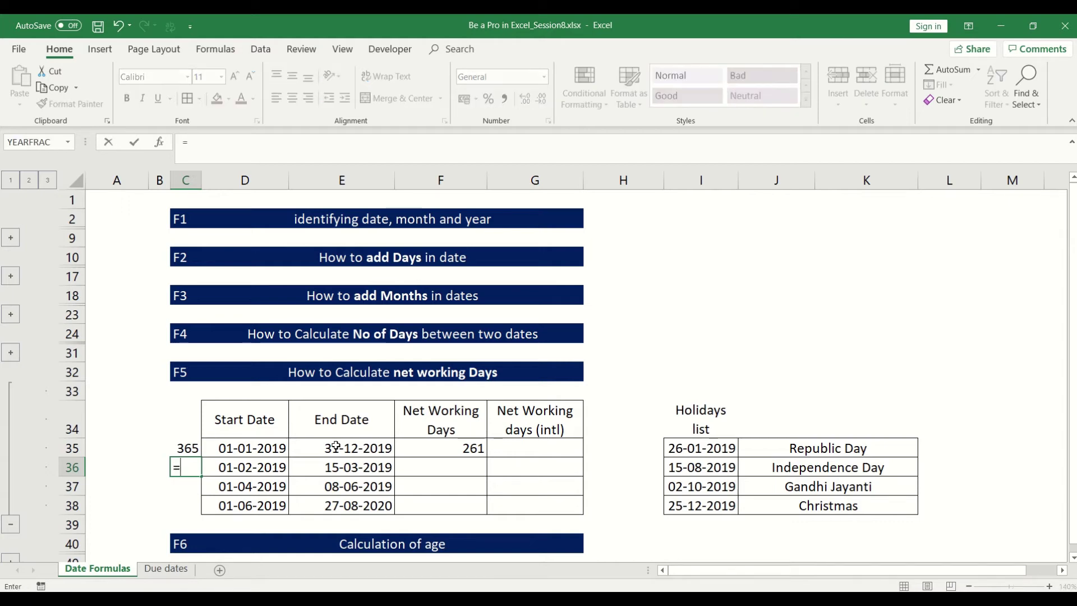
type("52*2")
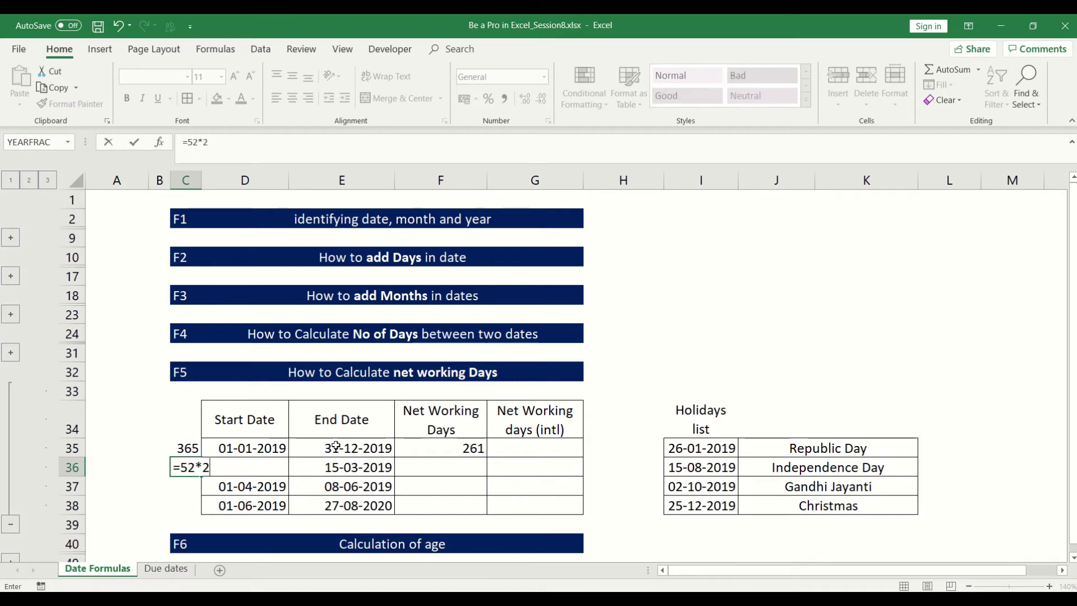
key("Return")
key("Up")
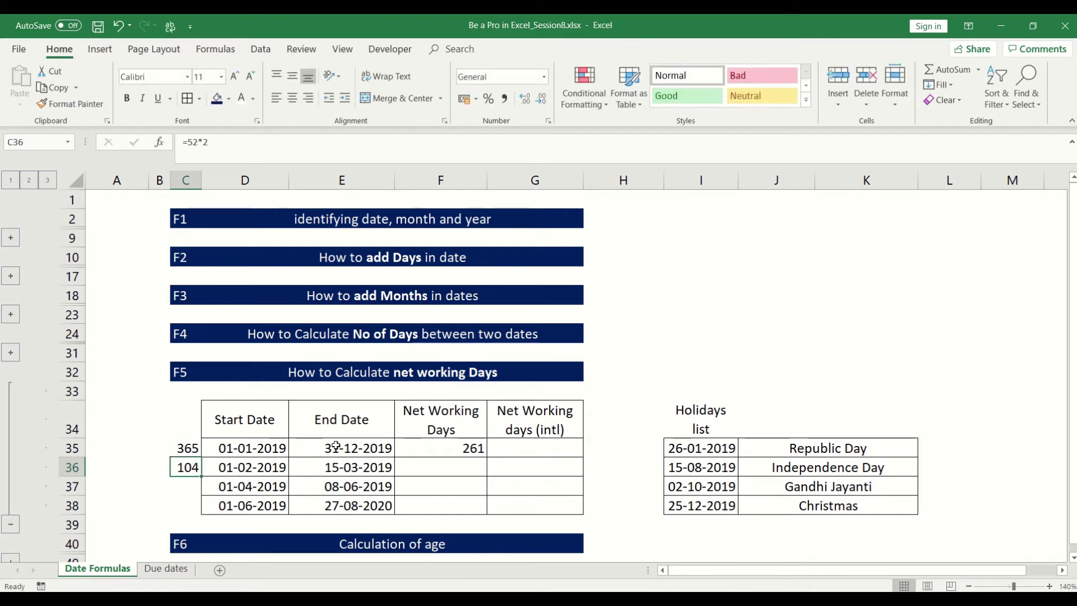
Subtract the weekend days from the year's days by entering =C35-C36 in C37
key("Down")
type("=")
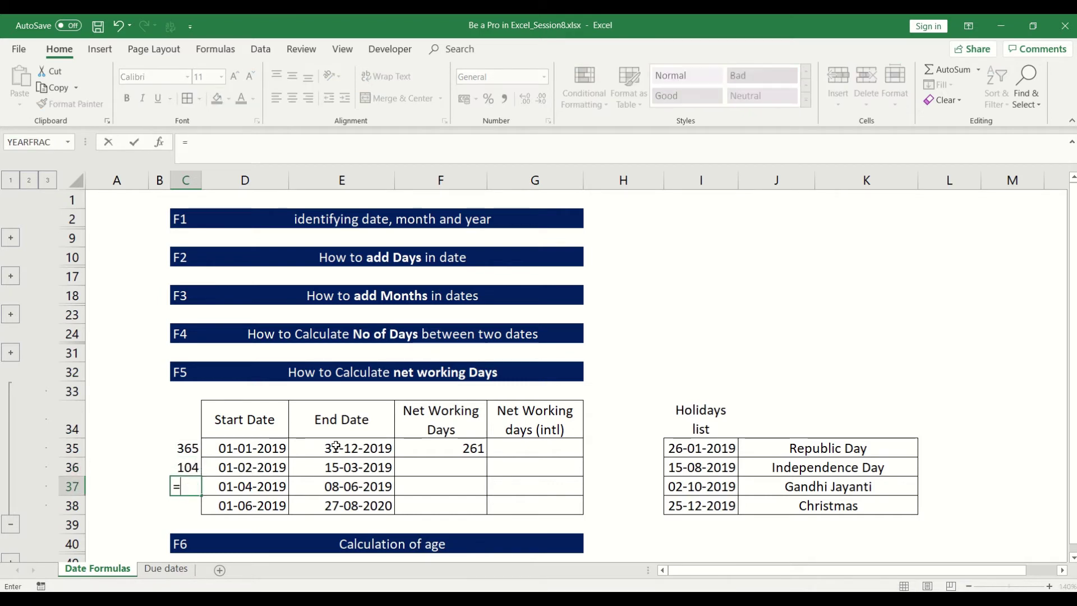
key("Up")
key("Up")
type("-")
key("Up")
key("Return")
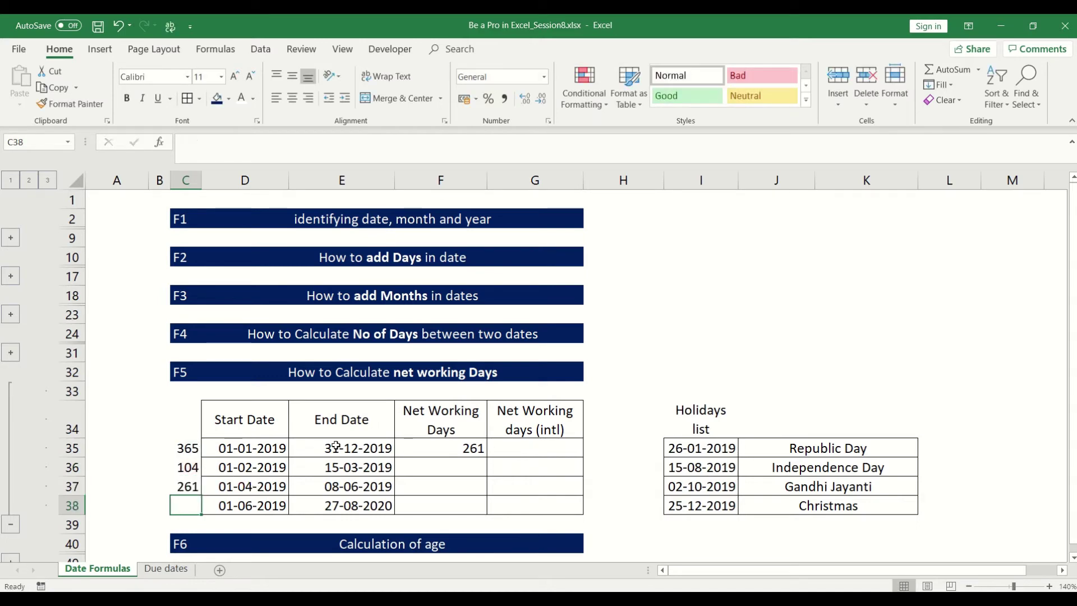
Clear the scratch calculation from C35:C38
key("Up")
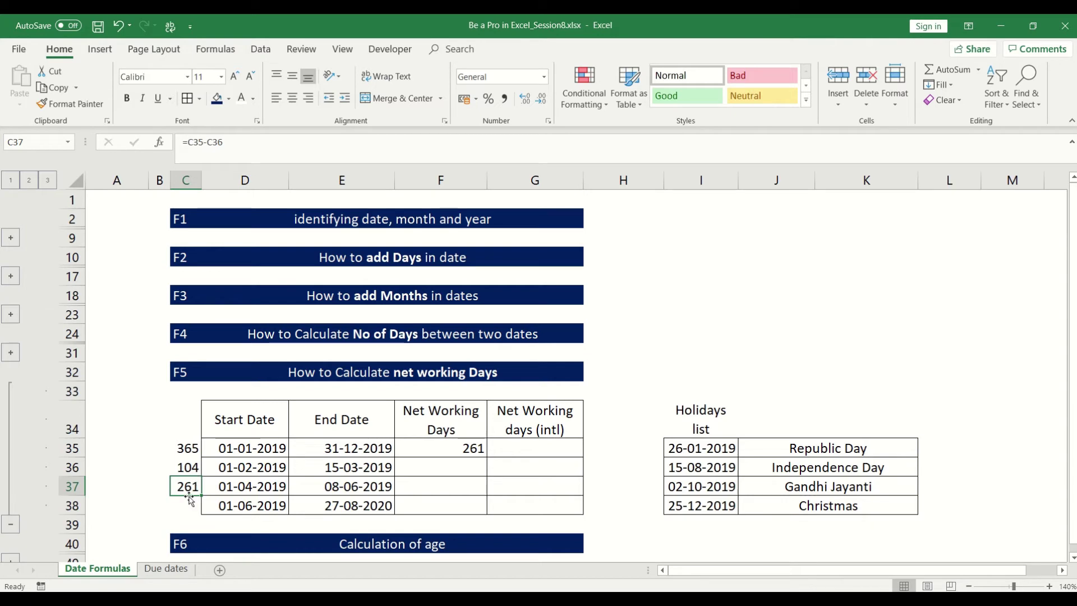
left_click_drag(185, 448, 185, 497)
key("Delete")
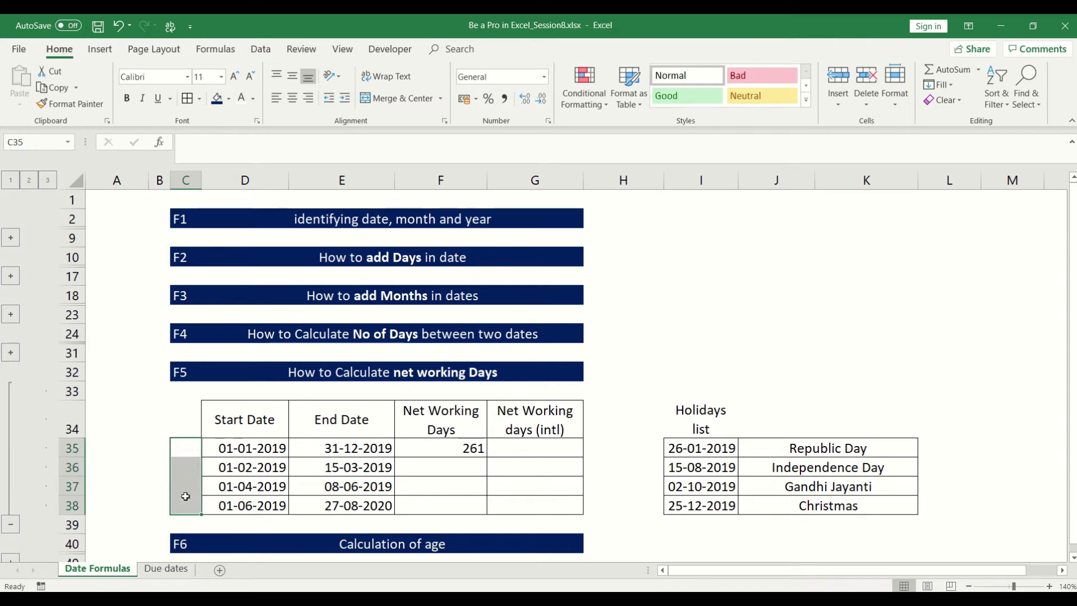
Add the holidays list I35:I38 as the third argument of the NETWORKDAYS formula in F35
left_click(453, 455)
key("F2")
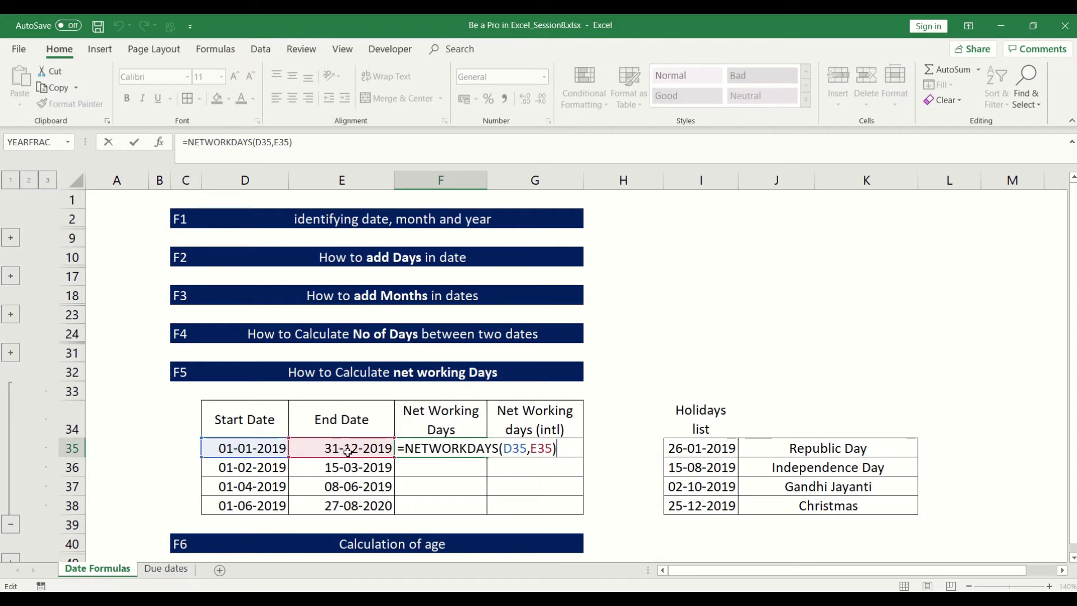
left_click(545, 447)
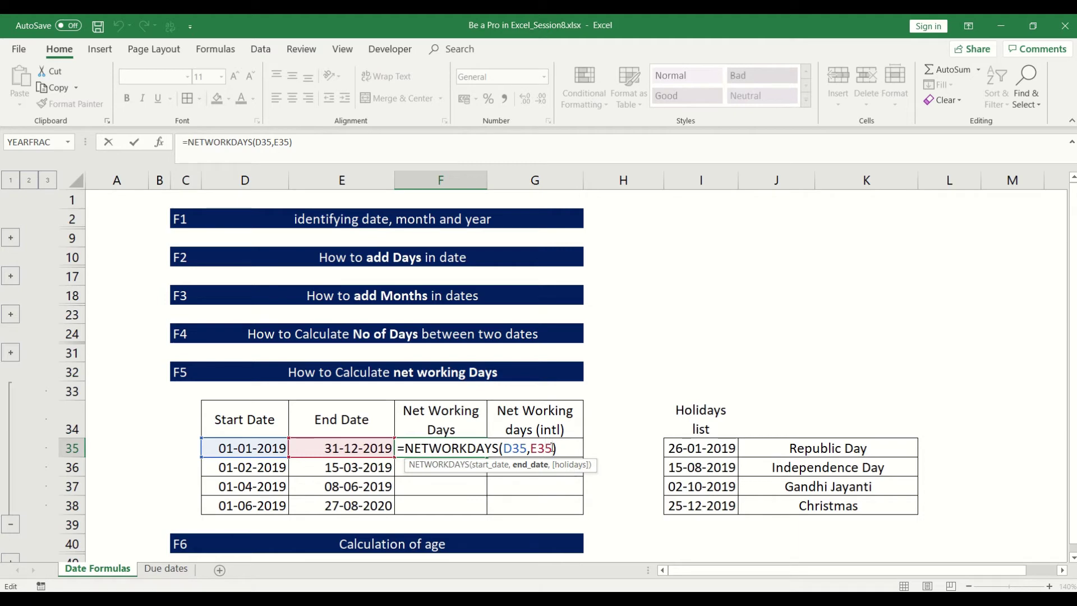
type(",")
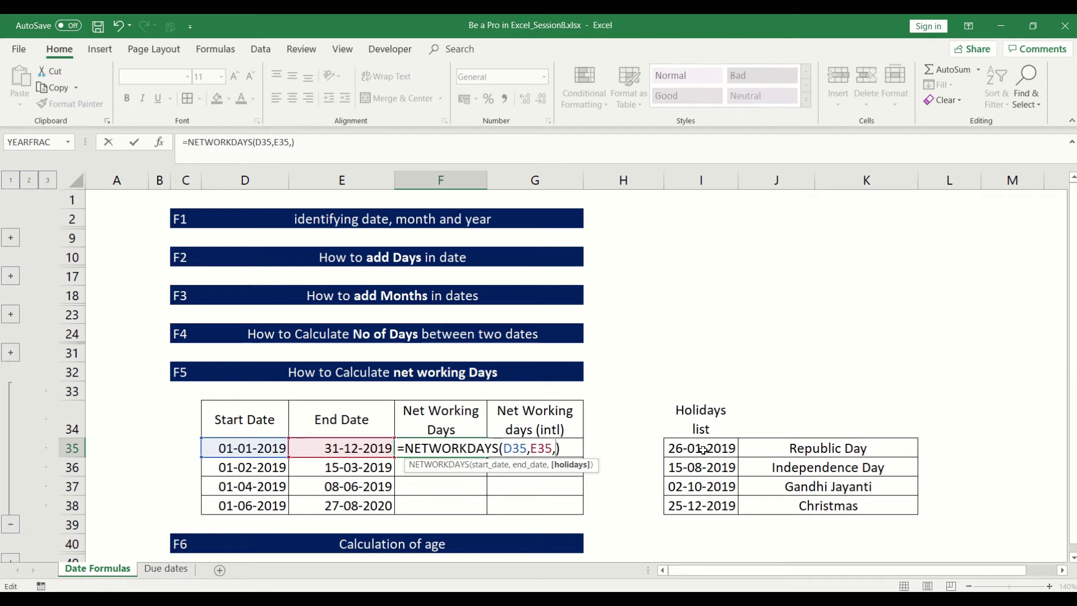
left_click_drag(703, 451, 708, 499)
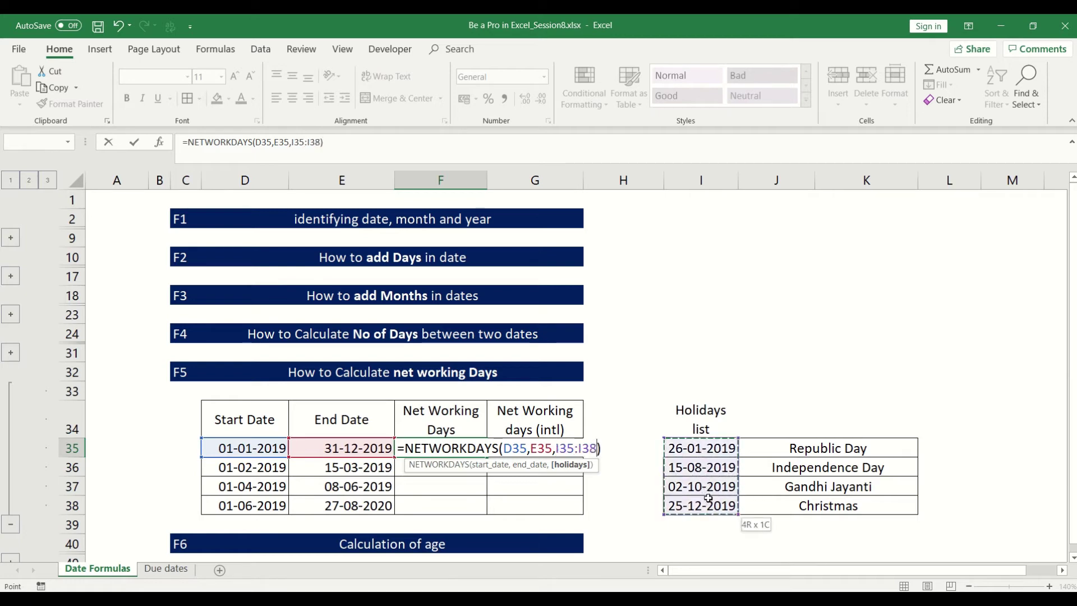
key("Return")
key("Up")
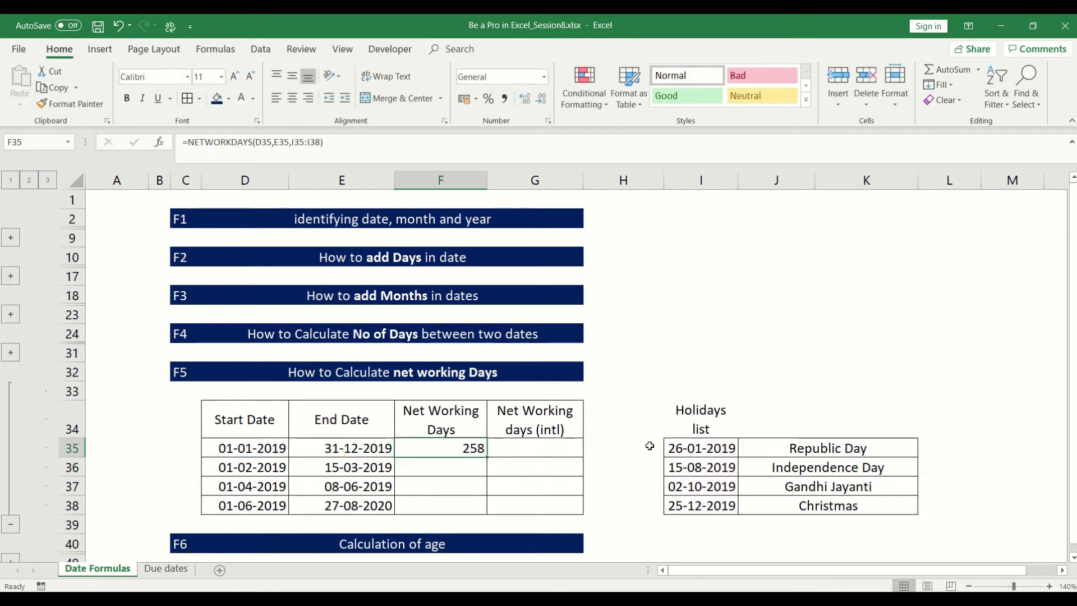
Compare F35 with and without the holidays argument by undoing and redoing the edit, and review the holiday dates in I35:I38
key("ctrl+z")
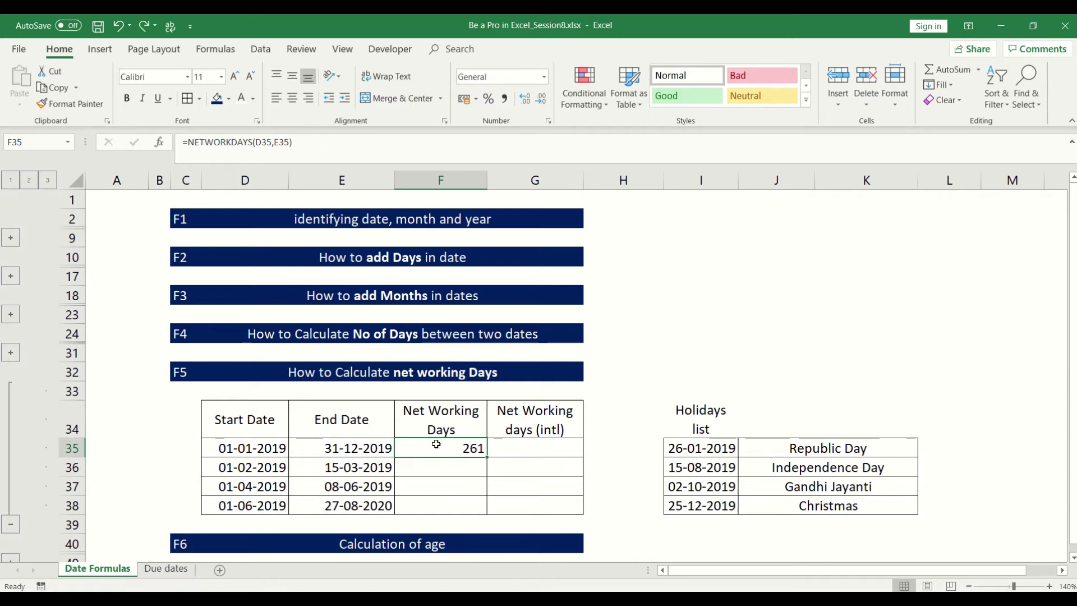
key("ctrl+y")
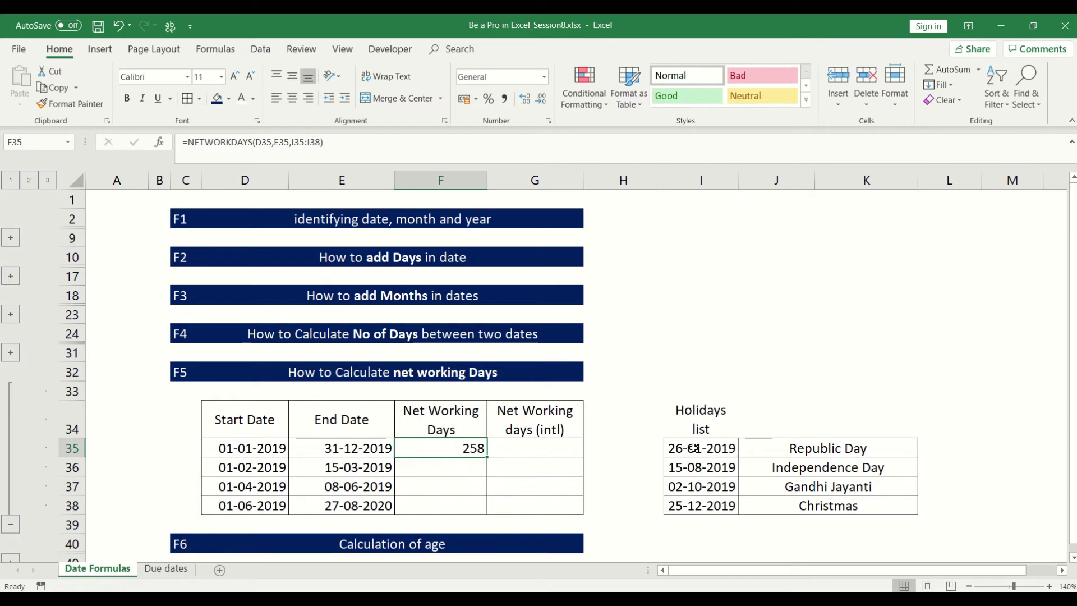
left_click_drag(692, 449, 701, 507)
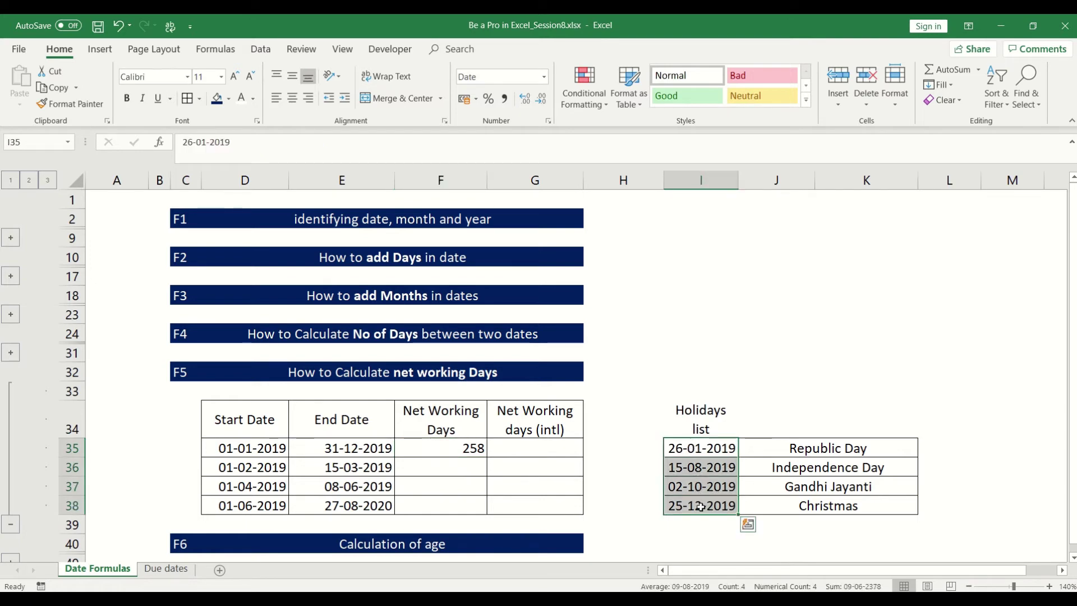
left_click(420, 446)
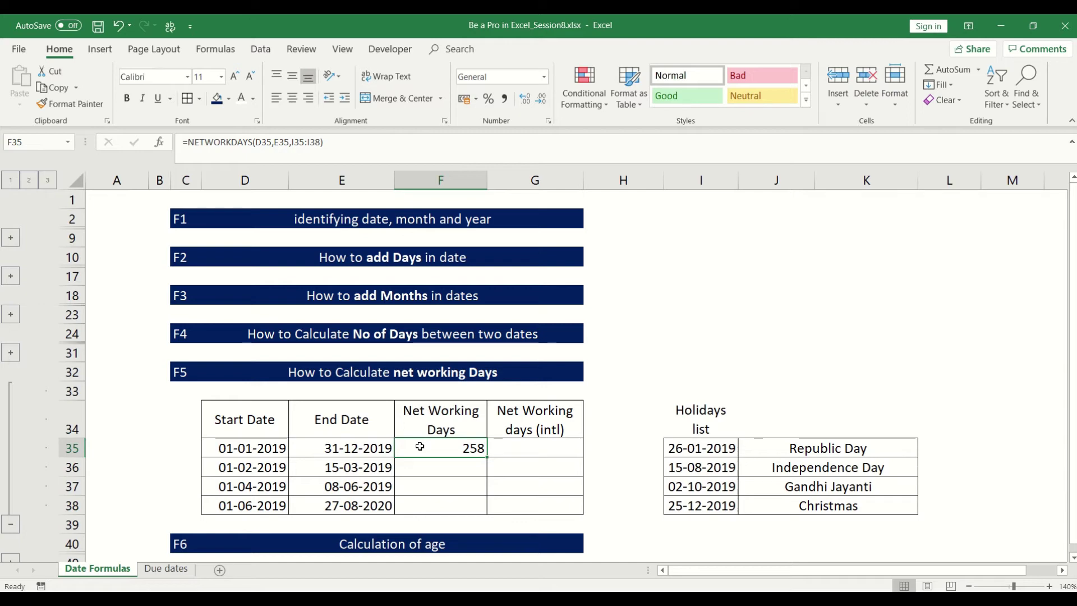
key("ctrl+z")
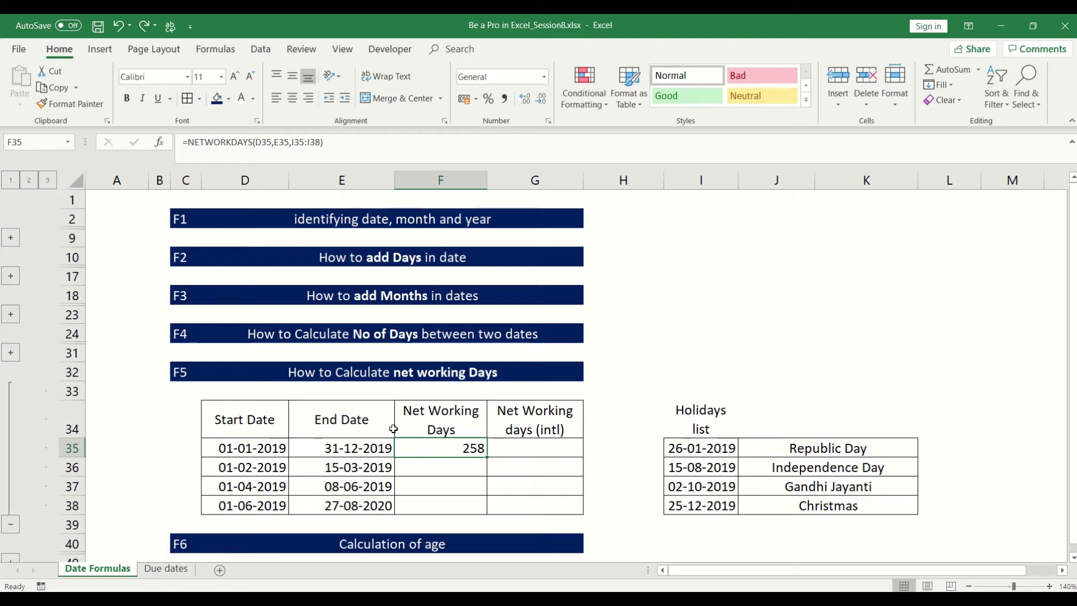
Make the holidays range in the NETWORKDAYS formula in F35 absolute as $I$35:$I$38
key("Down")
key("Left")
key("Left")
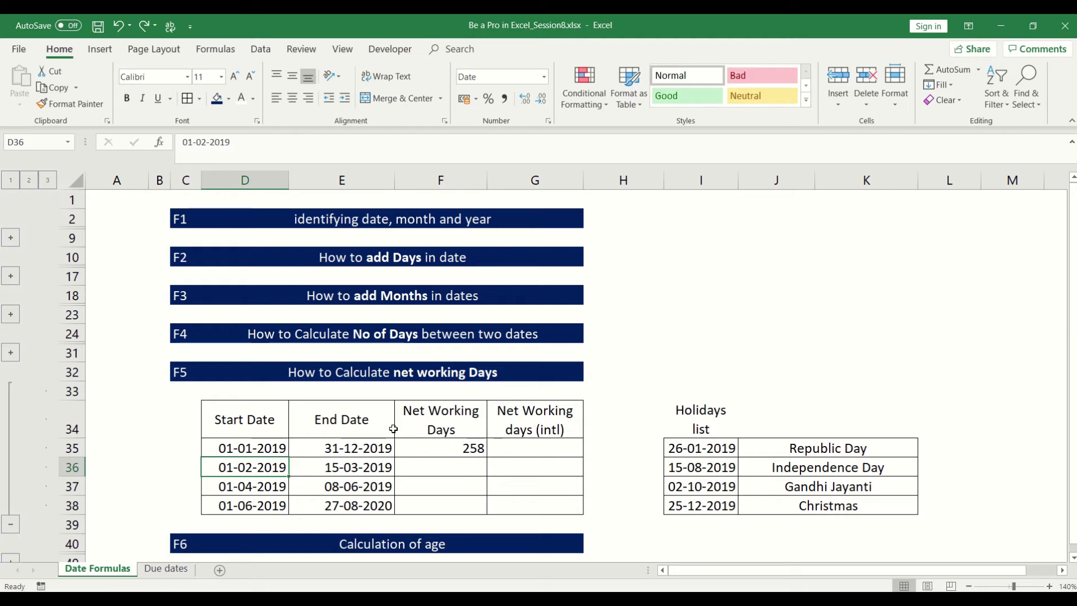
key("Right")
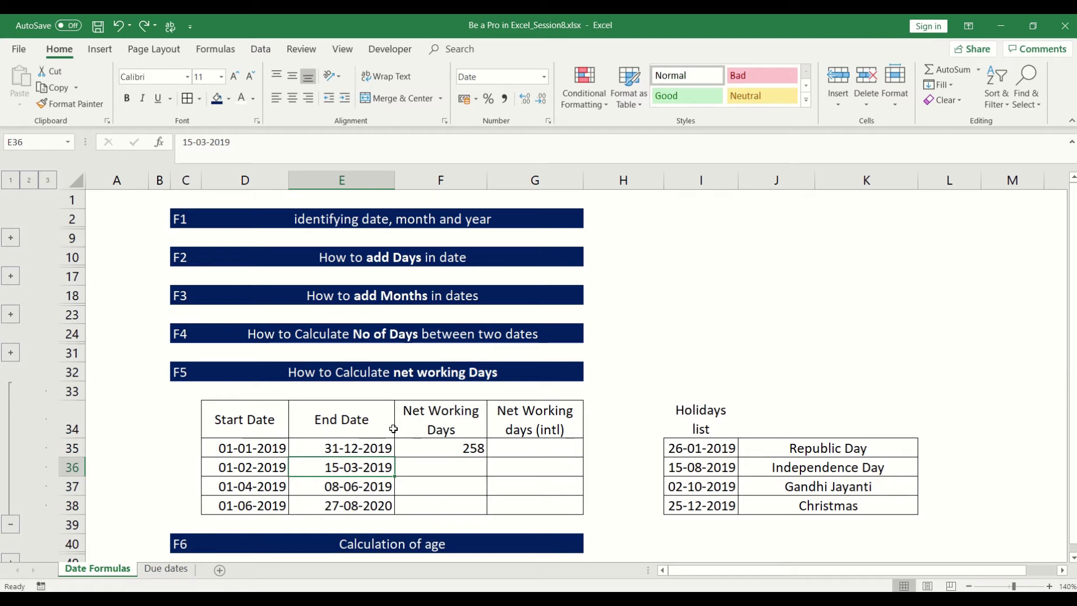
key("Right")
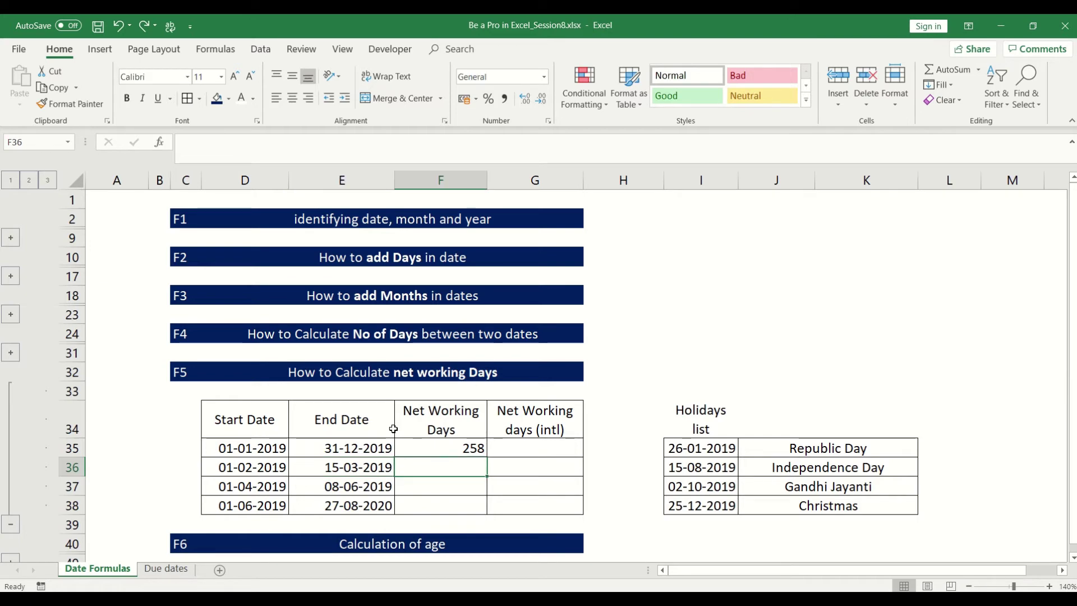
key("Up")
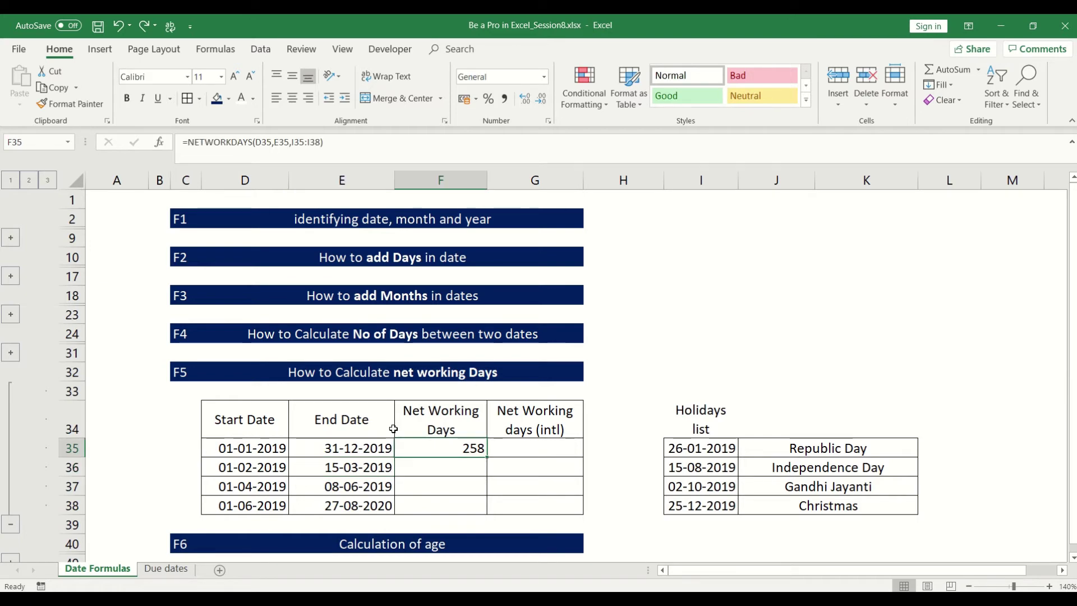
key("F2")
key("Left")
key("Left")
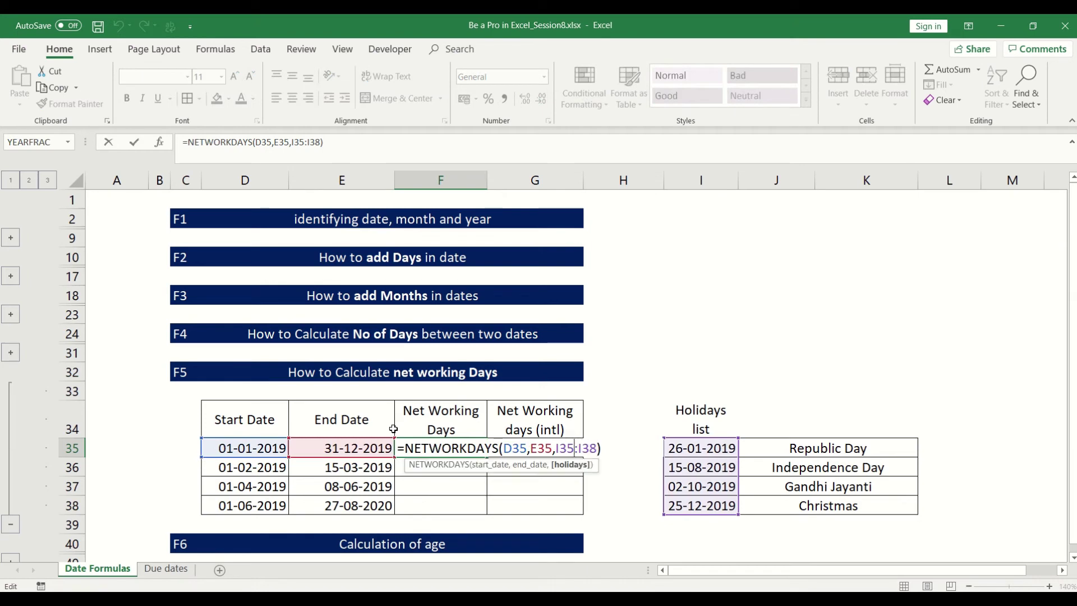
key("F4")
key("Right")
key("Right")
key("F4")
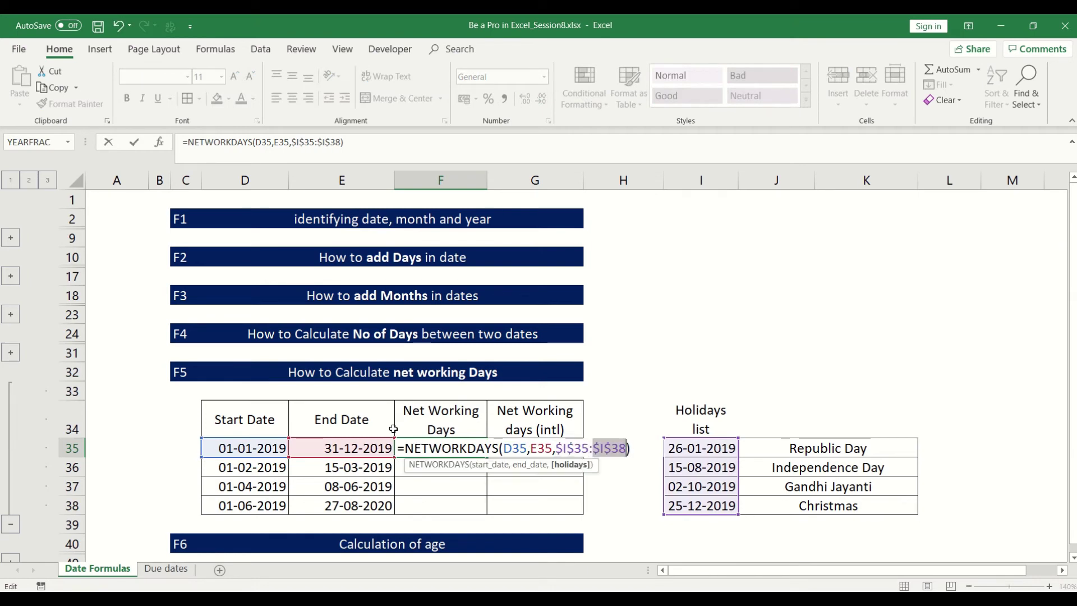
key("Return")
Fill the NETWORKDAYS formula from F35 down through F38
key("Down")
key("Down")
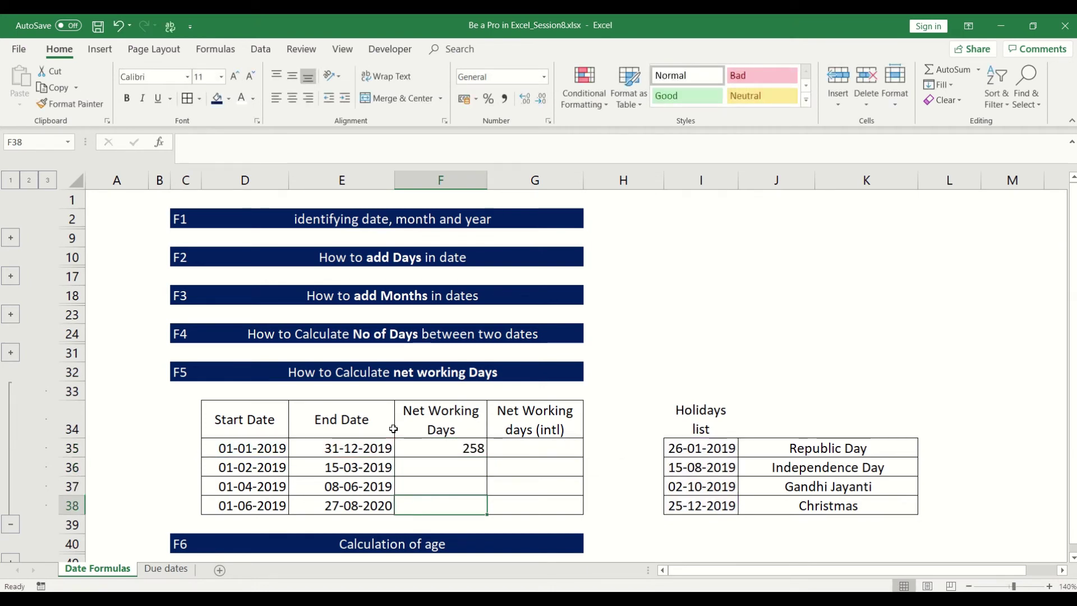
left_click(427, 454, "shift")
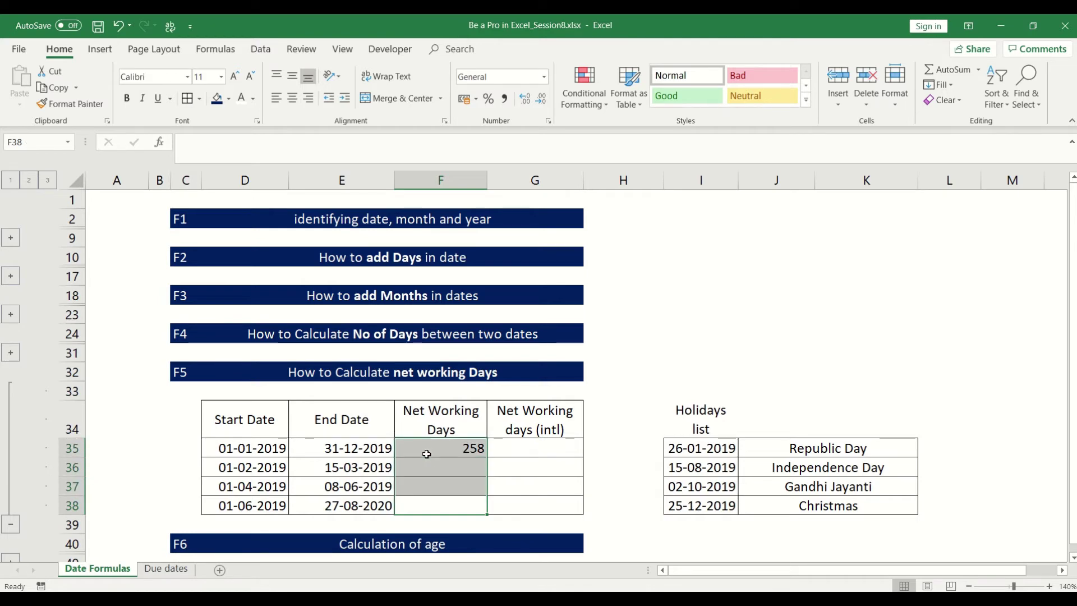
key("ctrl+d")
Inspect the cell references in the copied NETWORKDAYS formulas in F36 and F38 without changing them
key("Down")
key("Up")
key("Up")
key("Up")
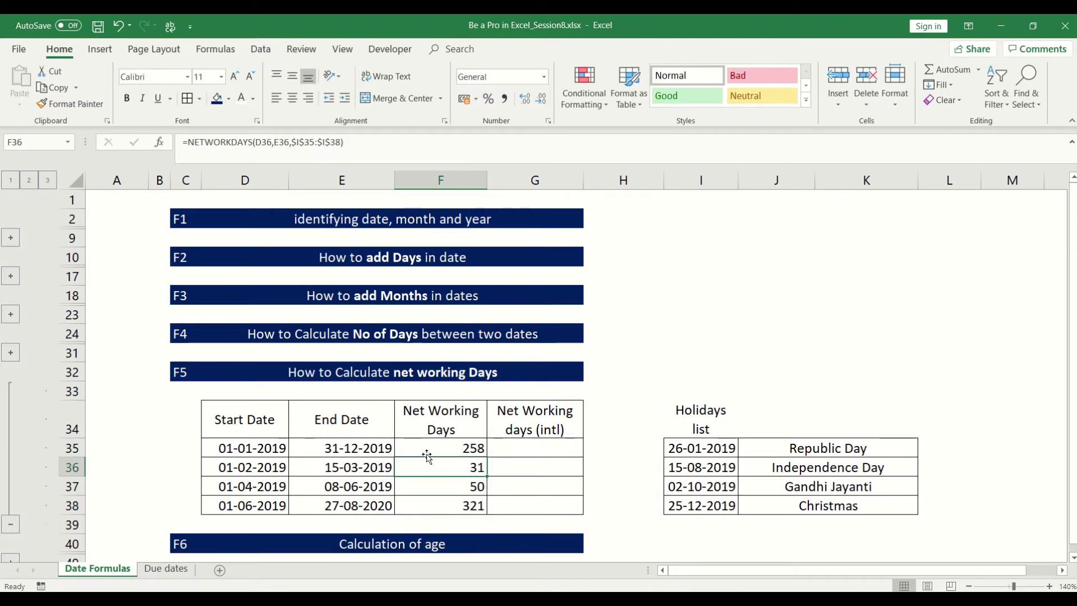
key("F2")
key("Escape")
key("F2")
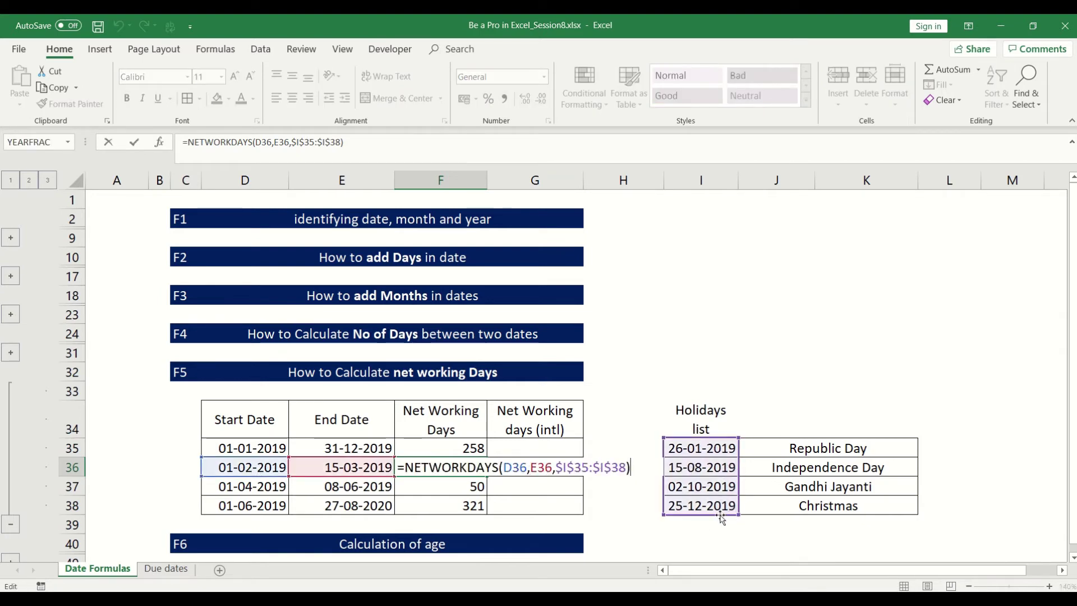
key("Escape")
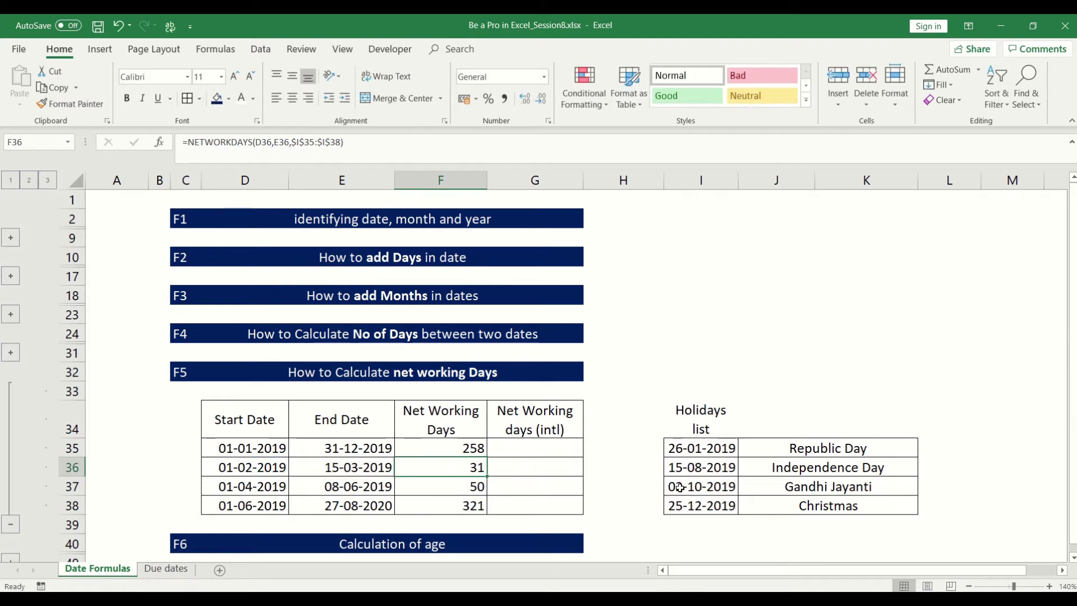
key("Down")
key("Down")
key("F2")
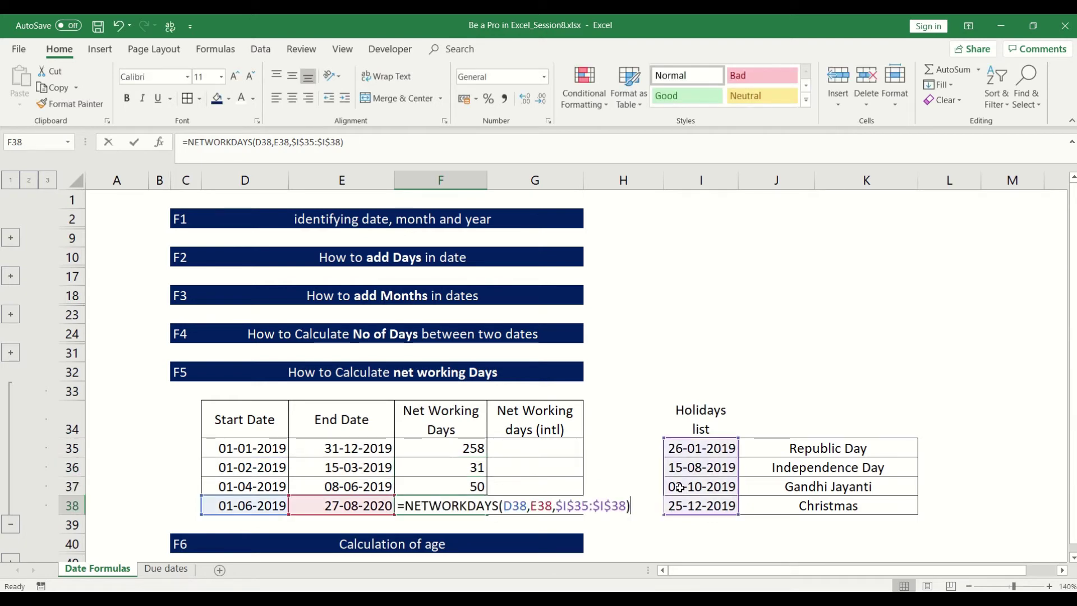
key("Escape")
key("Up")
key("Up")
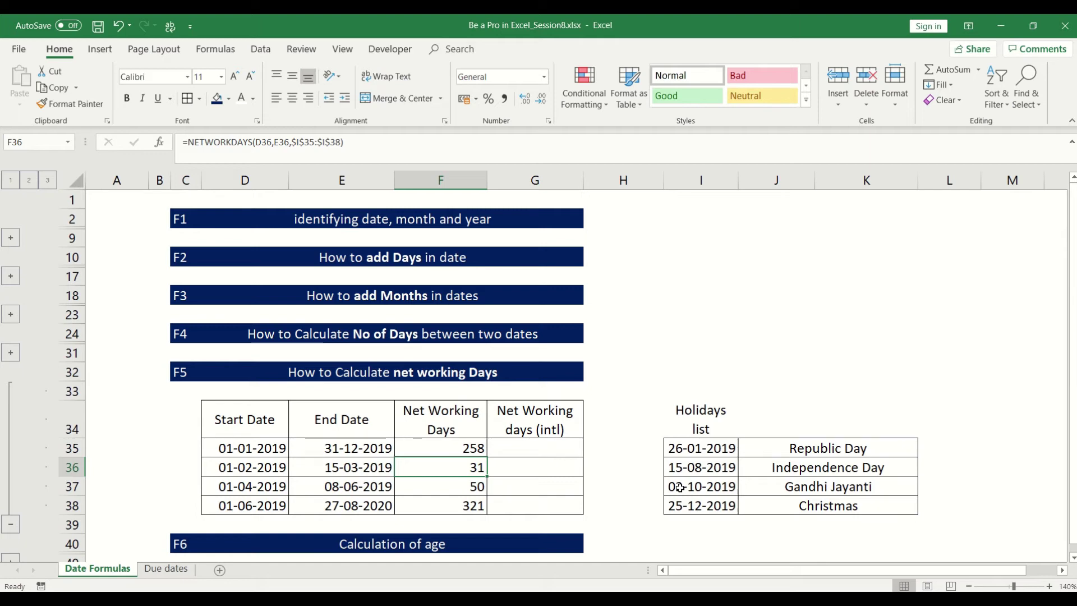
Review the Net Working Days results across F35:F38
key("Up")
key("shift+Down")
key("shift+Down")
key("shift+Down")
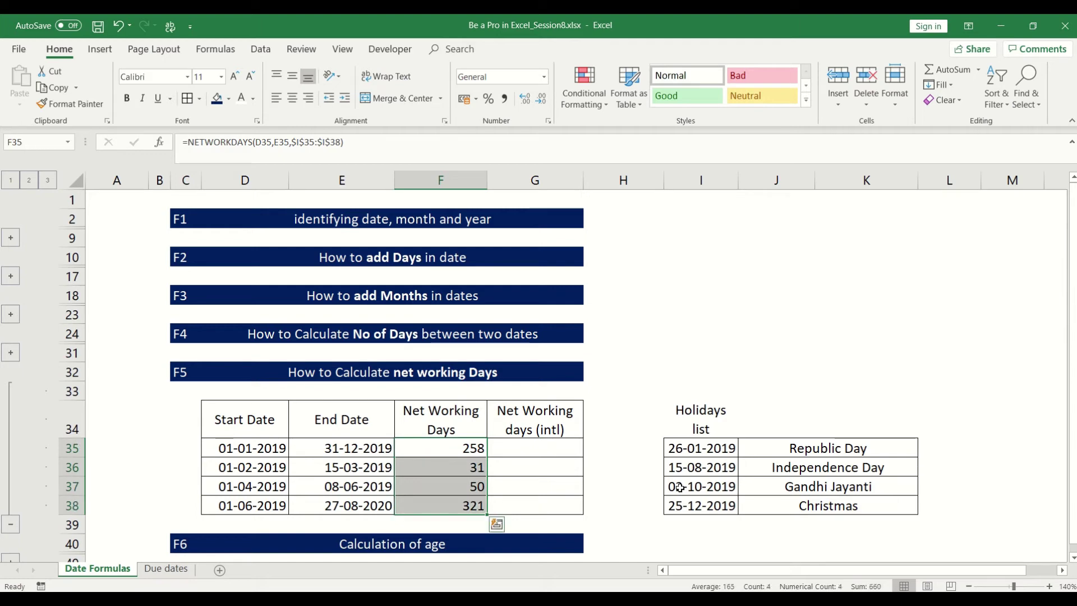
key("shift+Up")
key("shift+Up")
key("shift+Up")
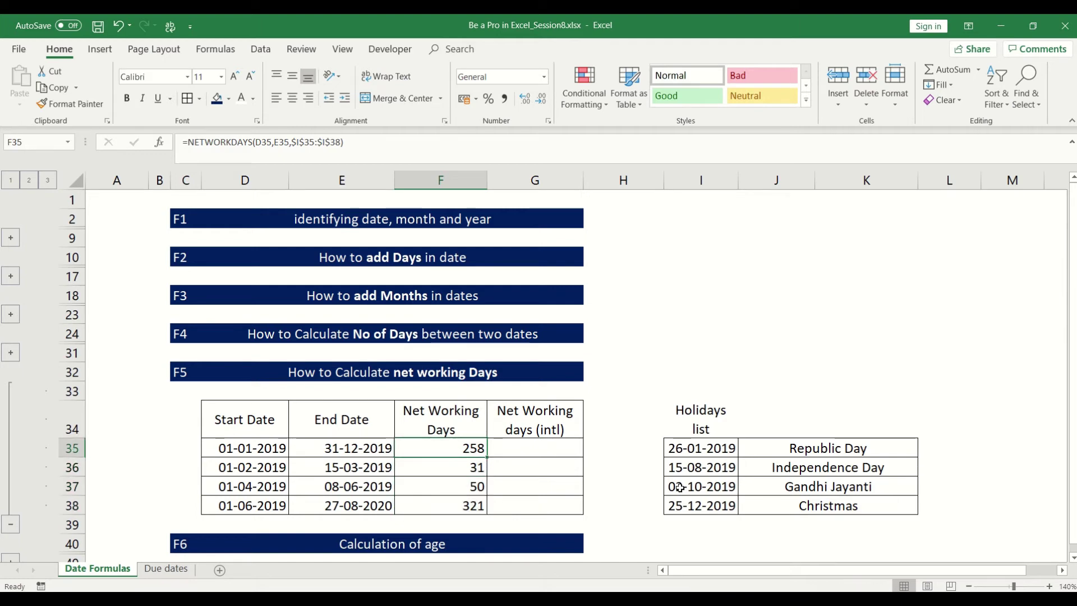
Start a NETWORKDAYS.INTL formula in G35 with D35 as the start date and E35 as the end date
key("Right")
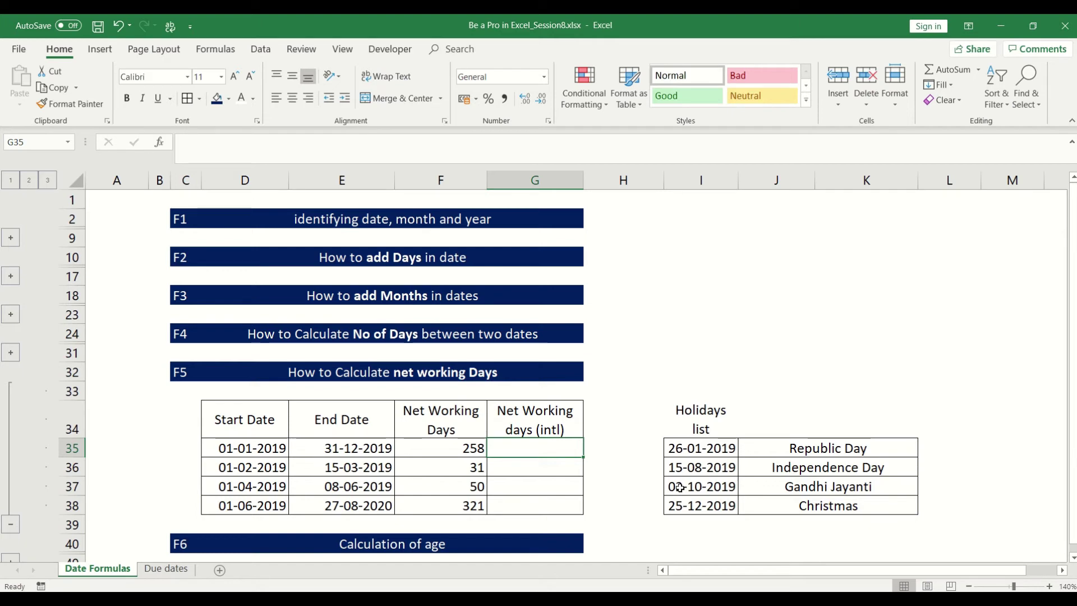
type("=ne")
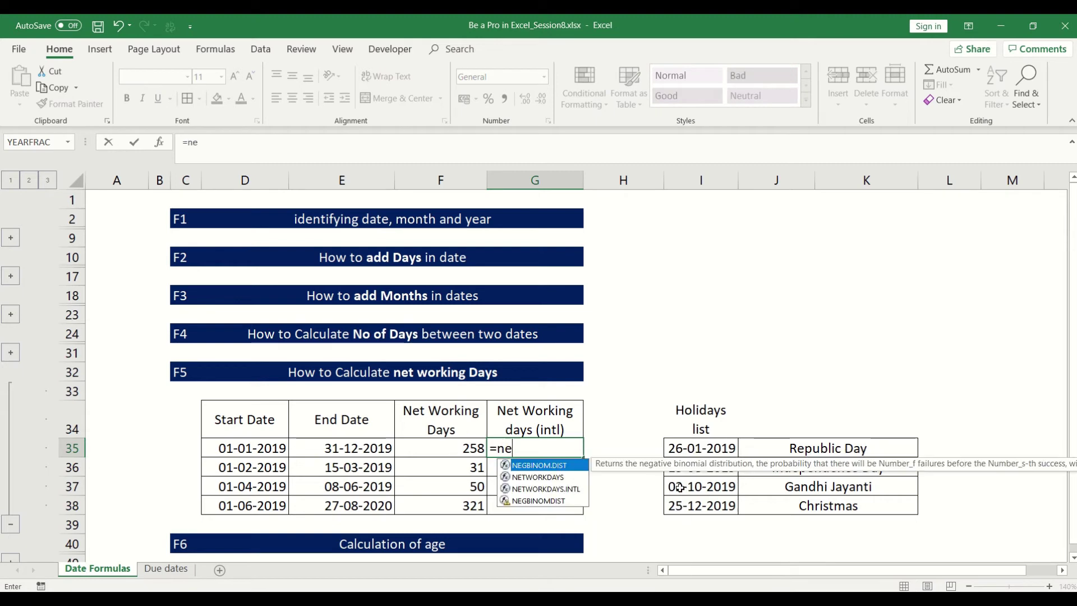
type("twork")
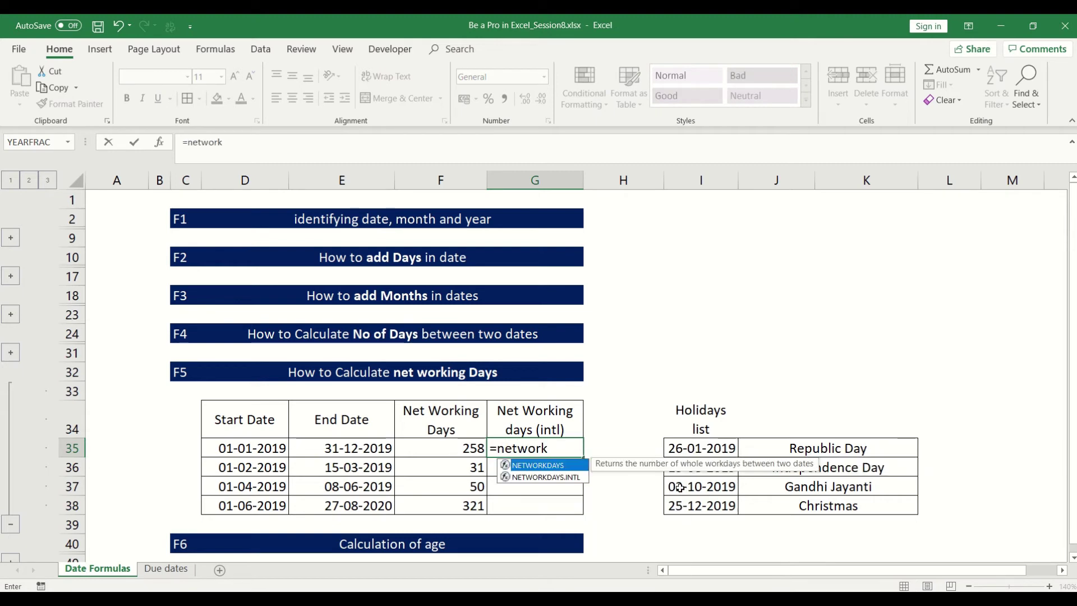
double_click(578, 478)
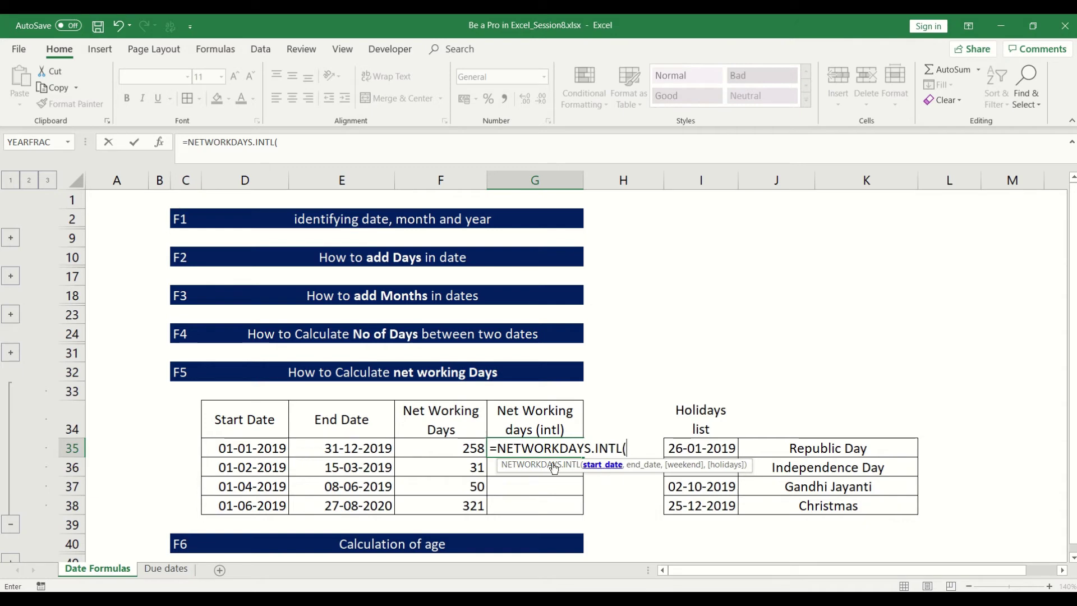
left_click(281, 447)
type(",")
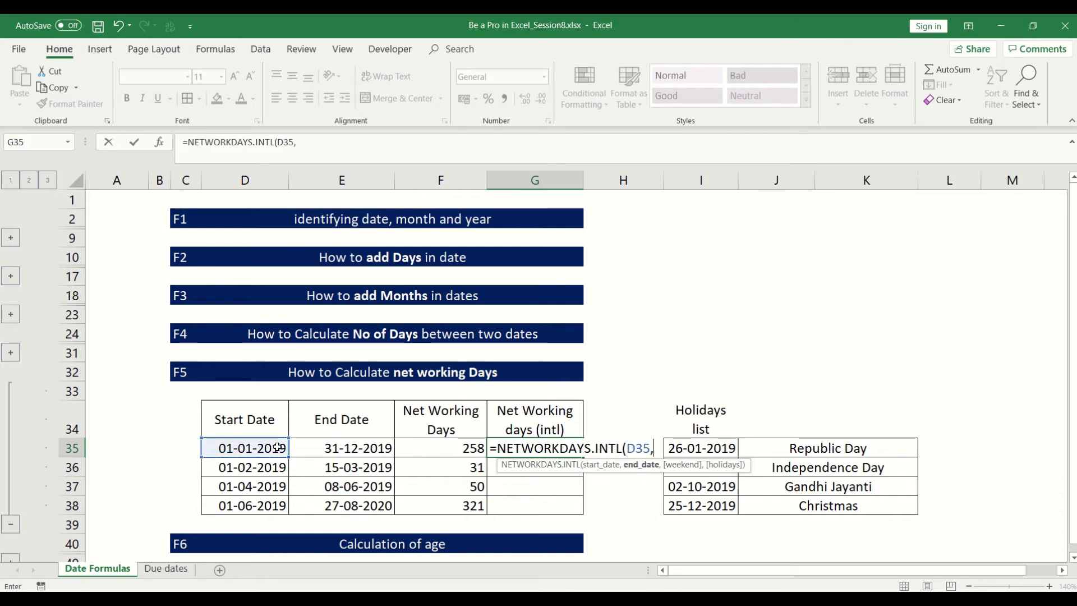
left_click(337, 454)
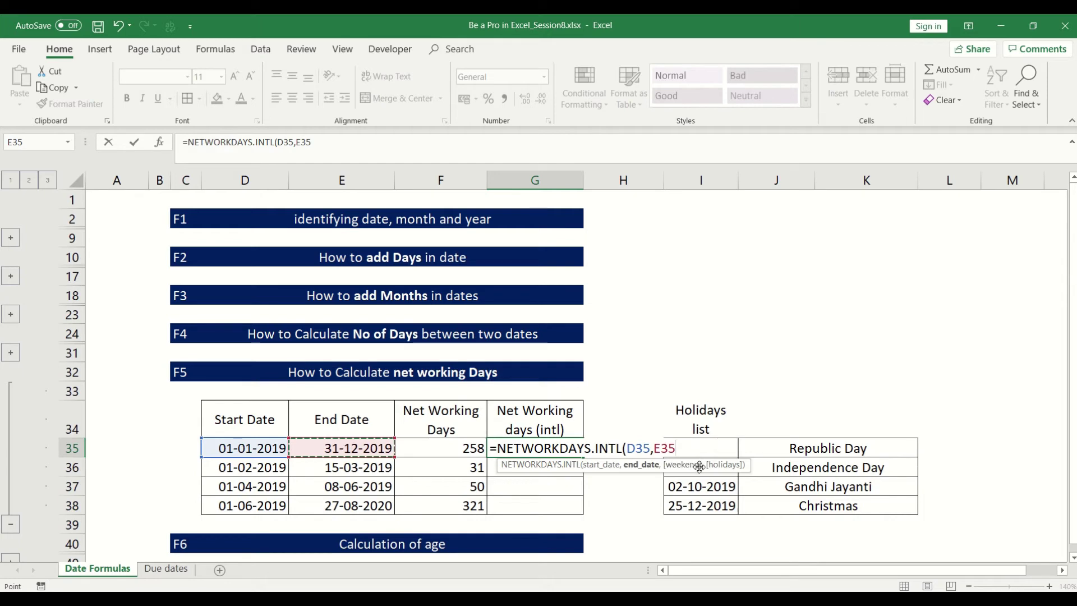
Review the weekend options, set the weekend argument to 11 (Sunday only), and complete the formula in G35
type(",")
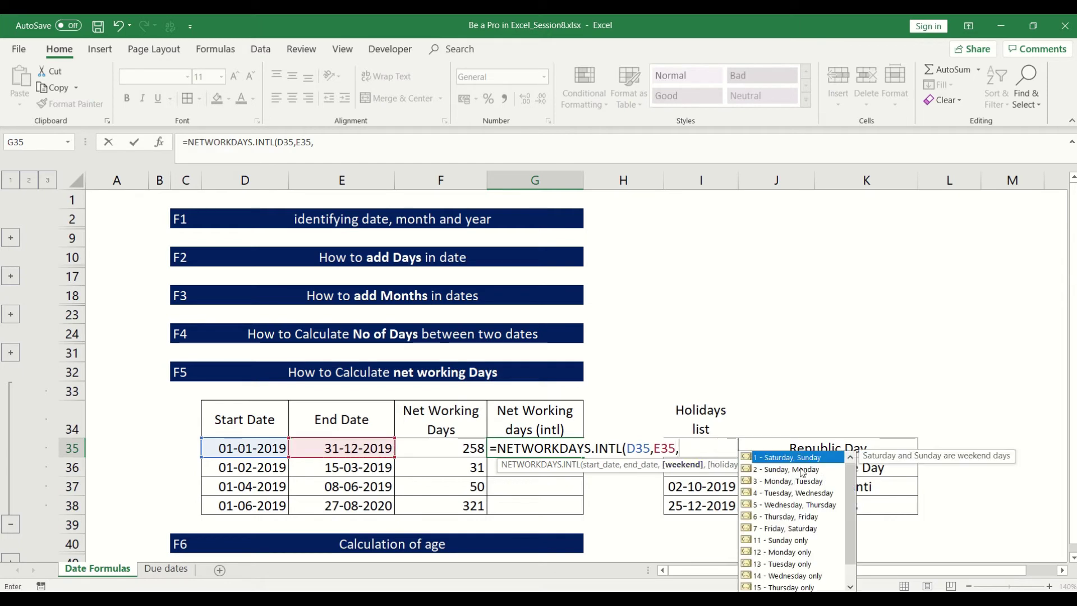
left_click_drag(848, 527, 857, 507)
left_click_drag(851, 512, 851, 528)
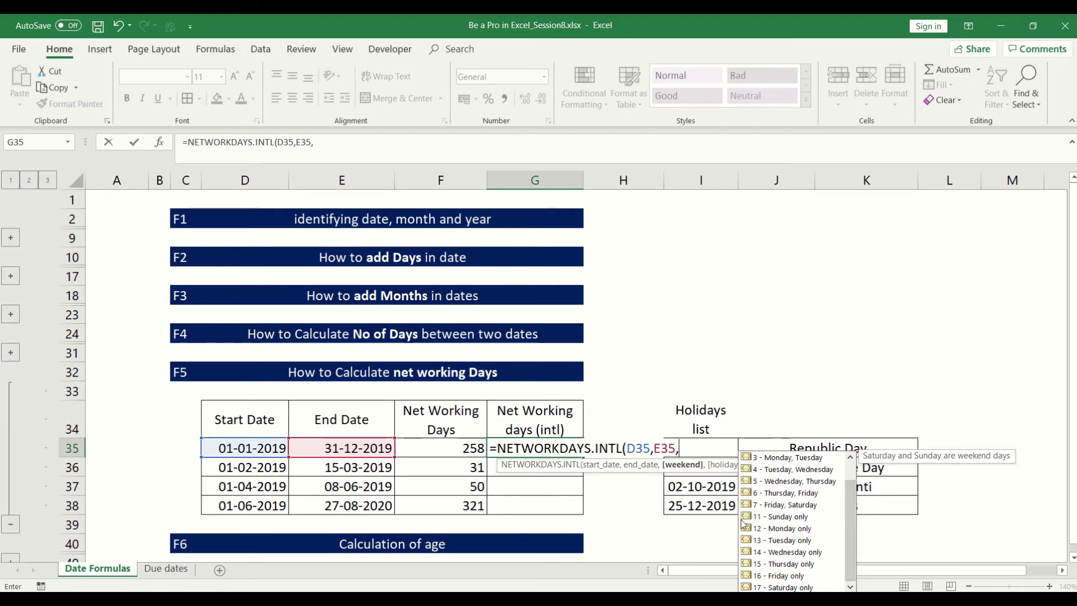
type("11")
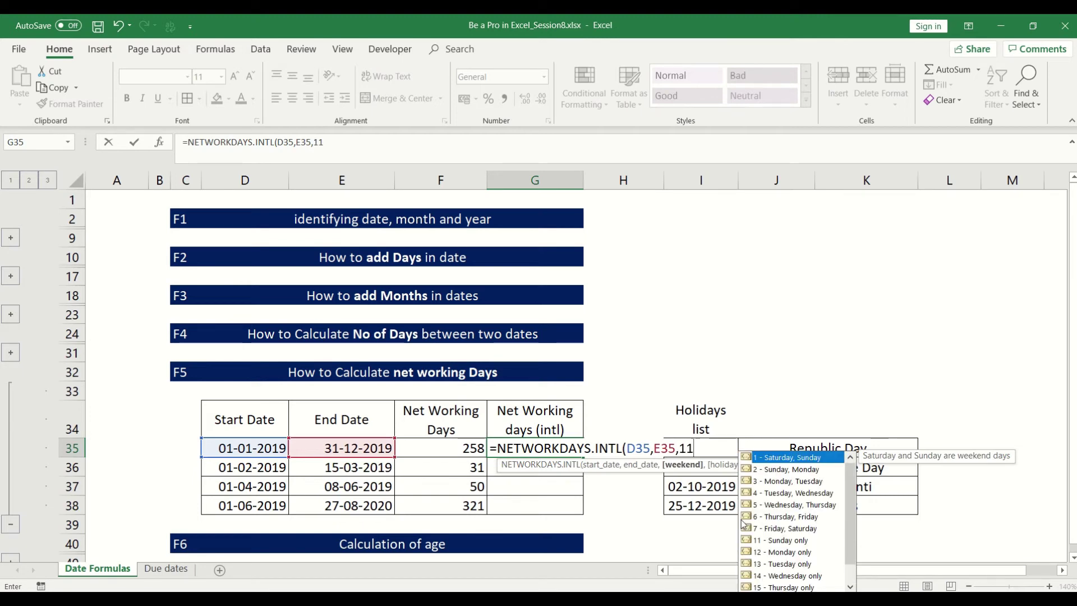
type(")")
key("ctrl+Return")
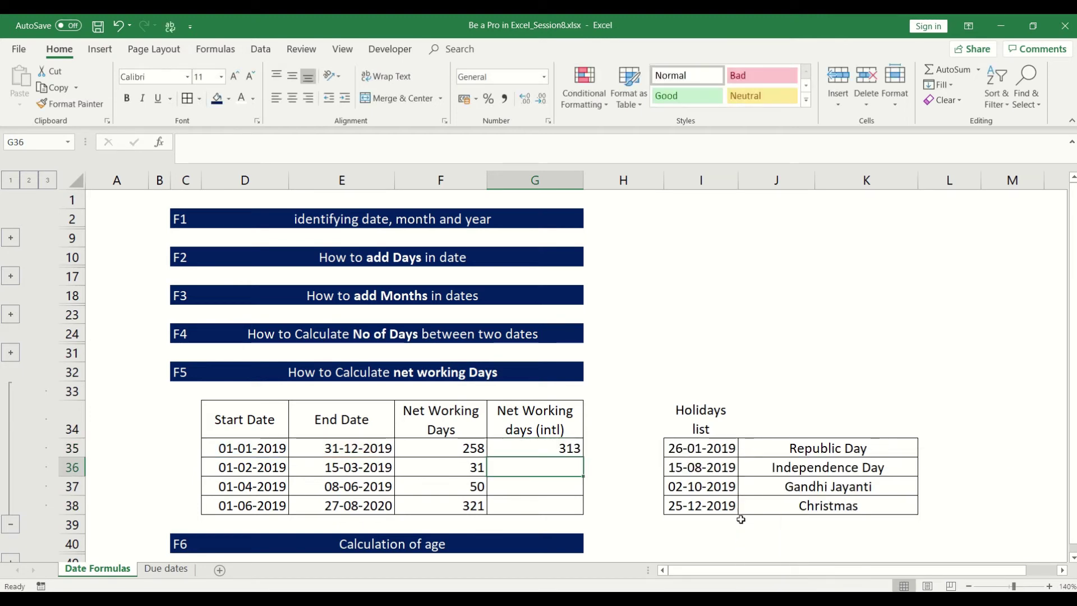
Try weekend option 1 (Saturday, Sunday) in the G35 formula and set it back to 11 (Sunday only)
key("F2")
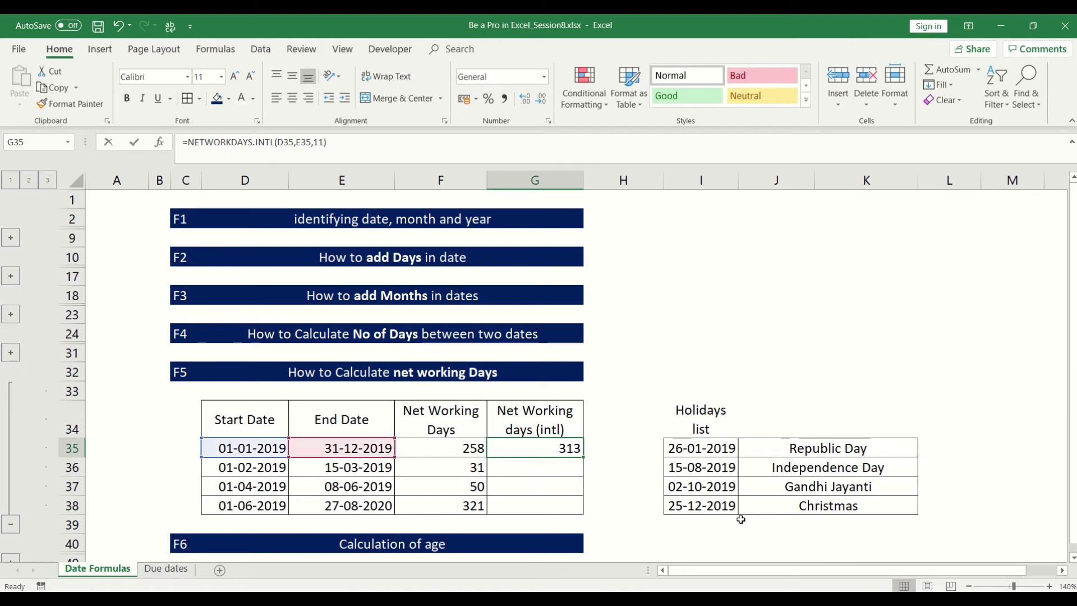
key("BackSpace")
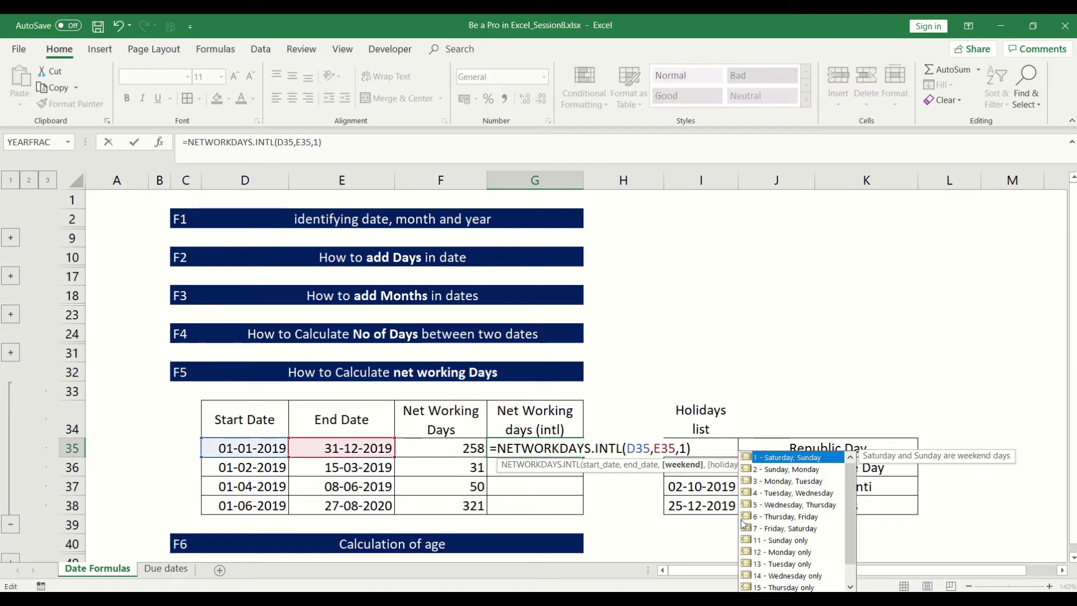
key("ctrl+Return")
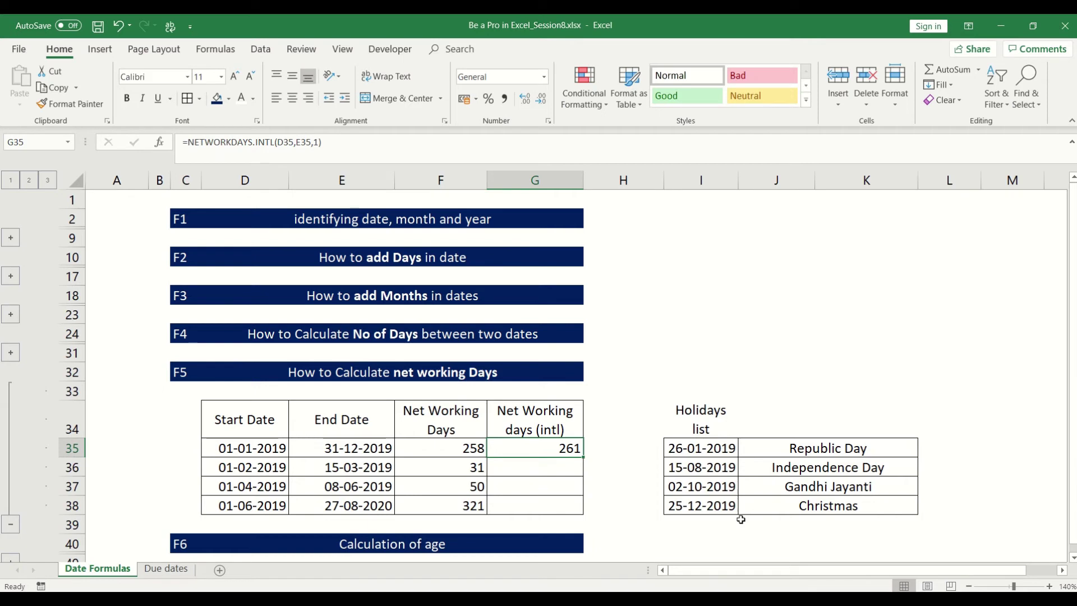
key("F2")
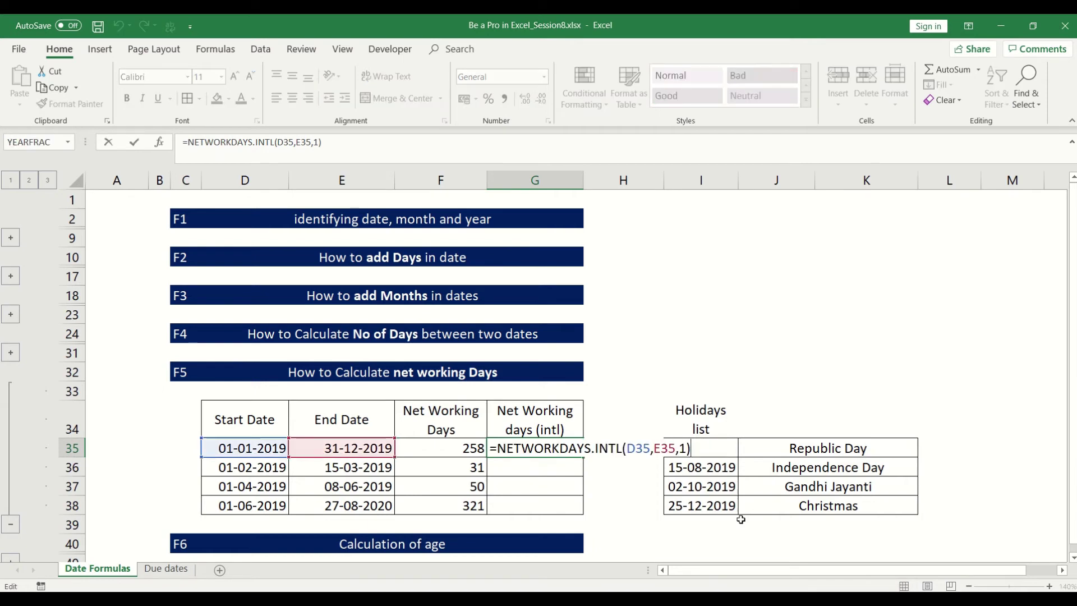
key("Left")
type("1")
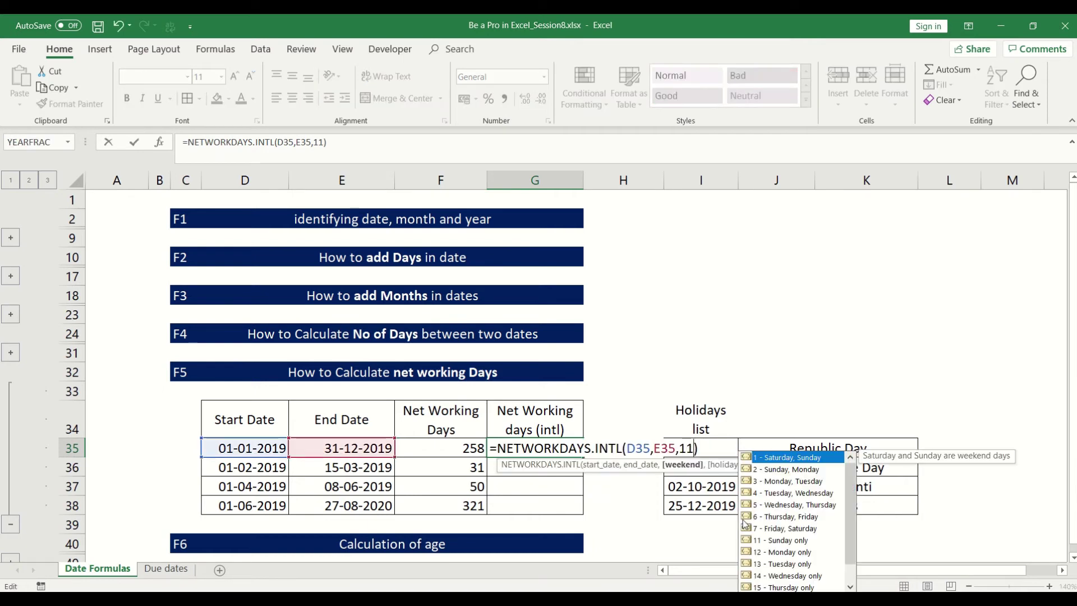
scroll(854, 531, "down", 1)
scroll(855, 528, "up", 1)
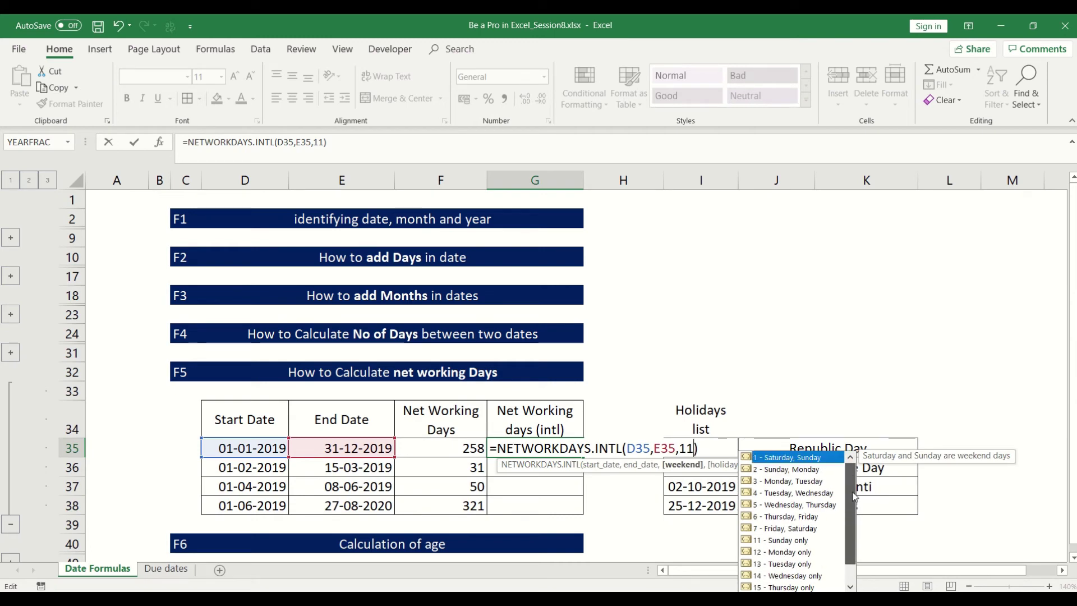
key("Return")
Fill the NETWORKDAYS.INTL formula from G35 down through G38
key("Down")
key("Down")
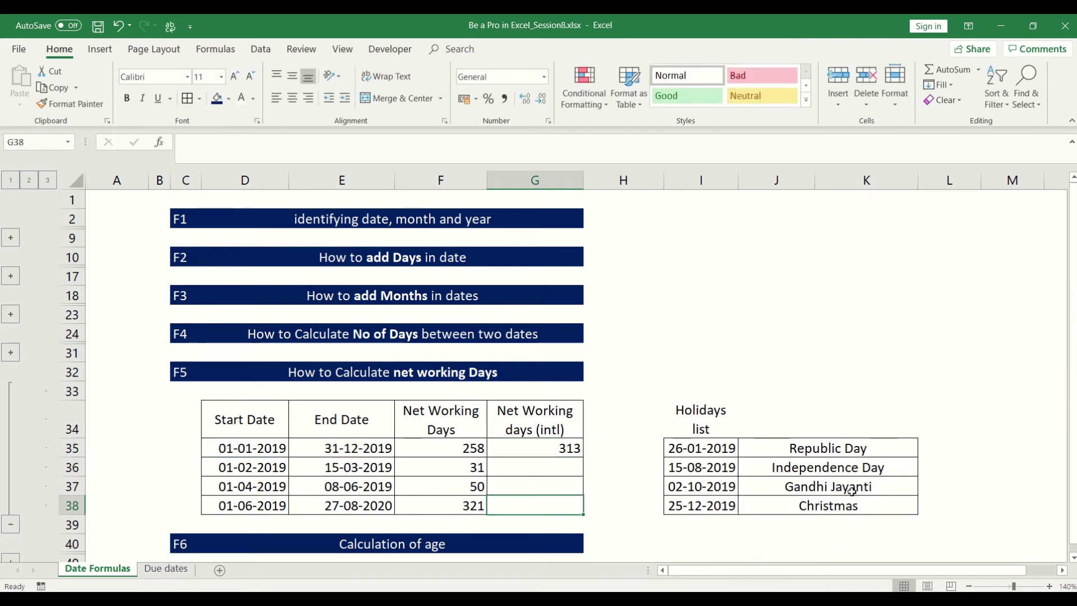
key("shift+Up")
key("shift+Up")
key("shift+Up")
key("ctrl+d")
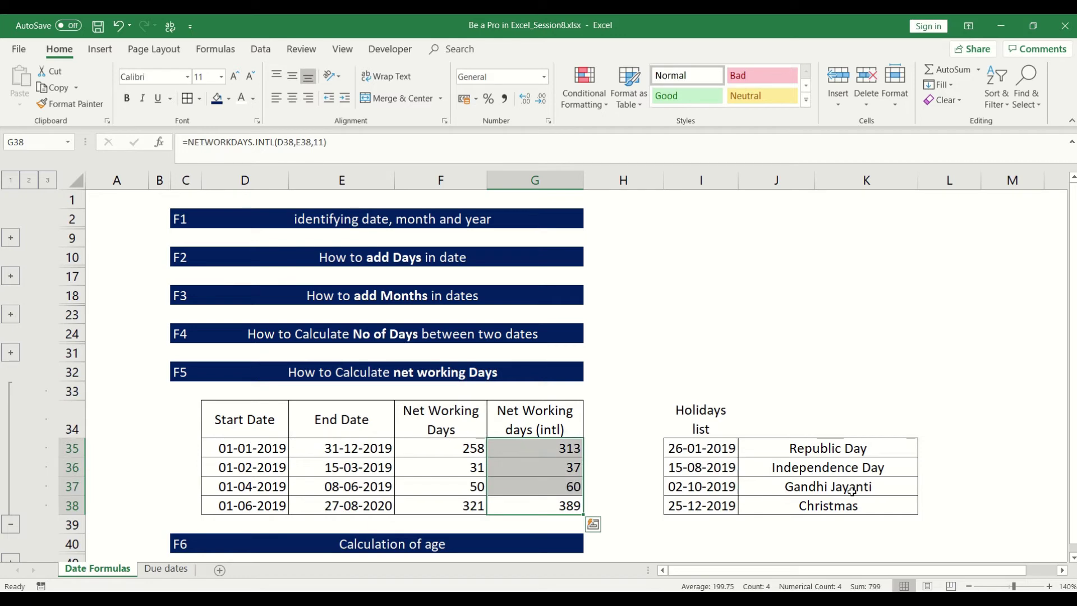
Collapse the F5 net working days section, expand the F6 Calculation of age section, and select the DOB value in E42
left_click(10, 524)
left_click(284, 415)
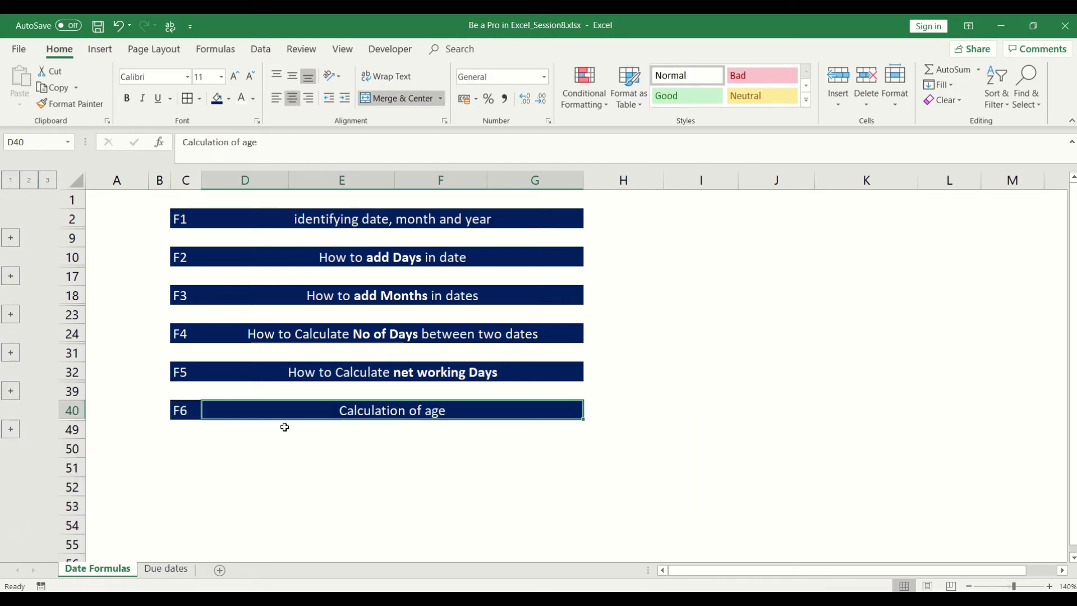
left_click(9, 430)
left_click(368, 418)
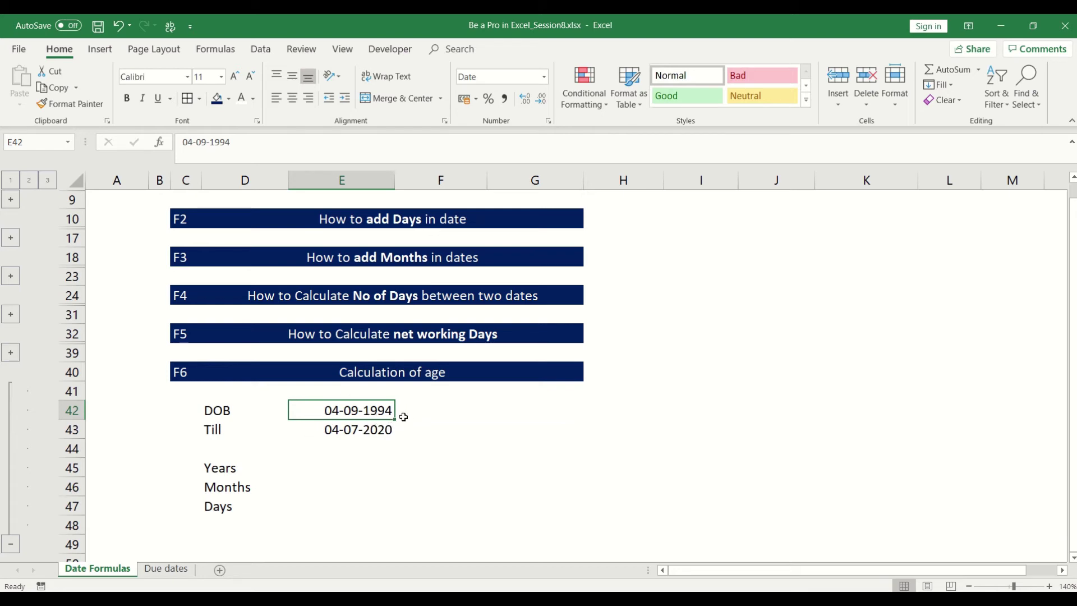
Calculate the age in years in E45 with =DATEDIF(E42,E43,"Y"), using the DOB and Till dates
left_click(371, 433)
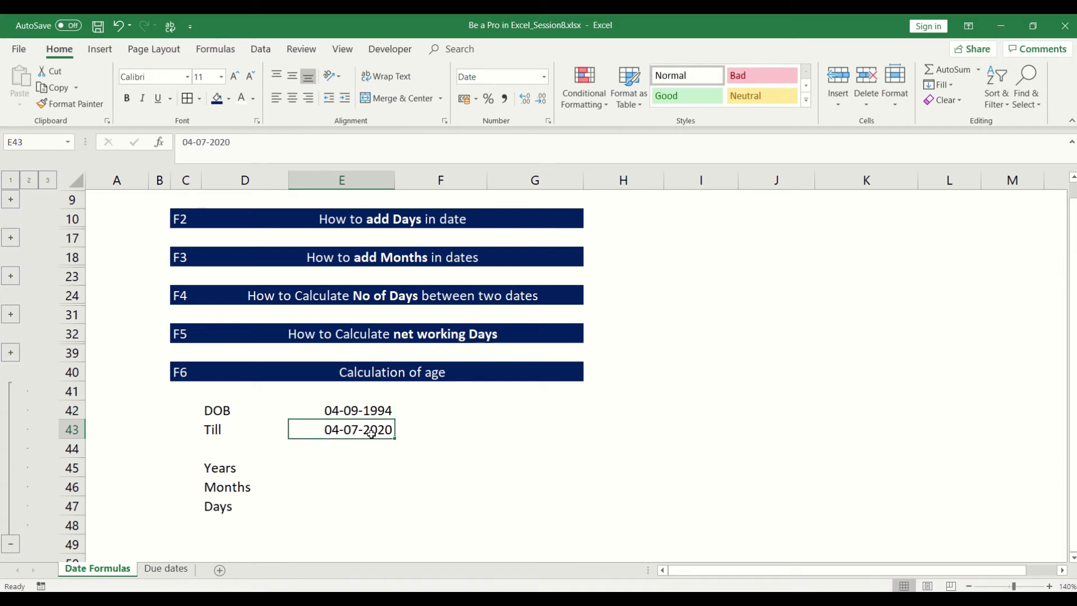
key("Down")
key("Down")
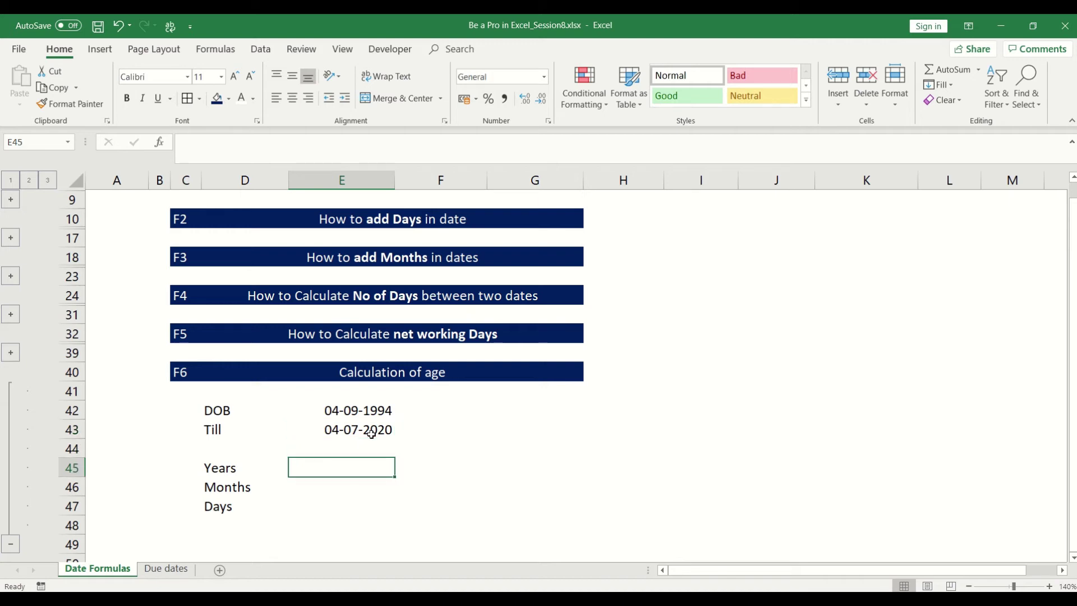
type("=")
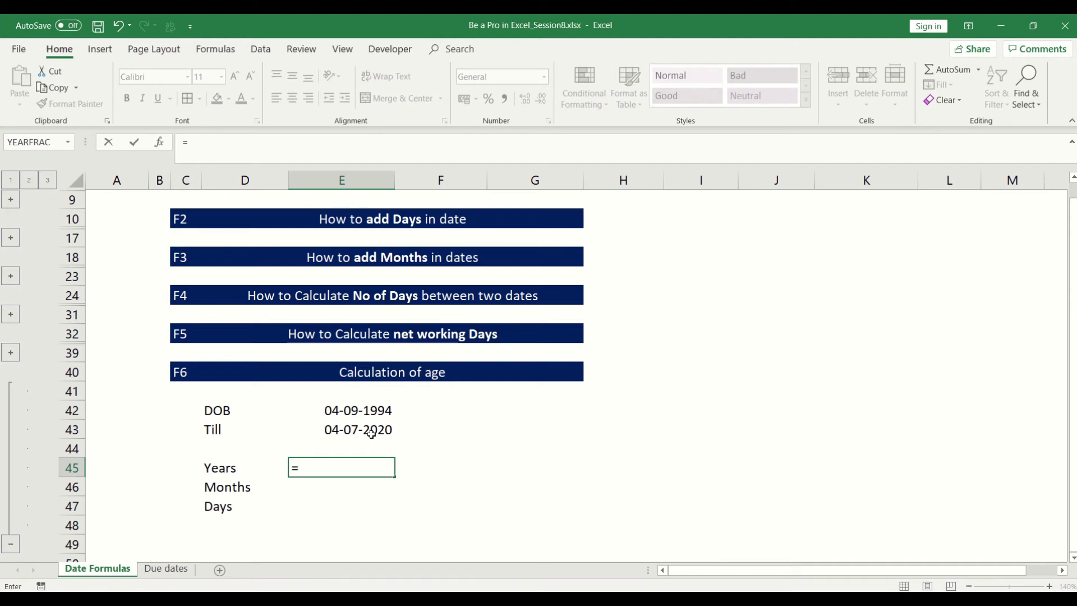
type("datedif")
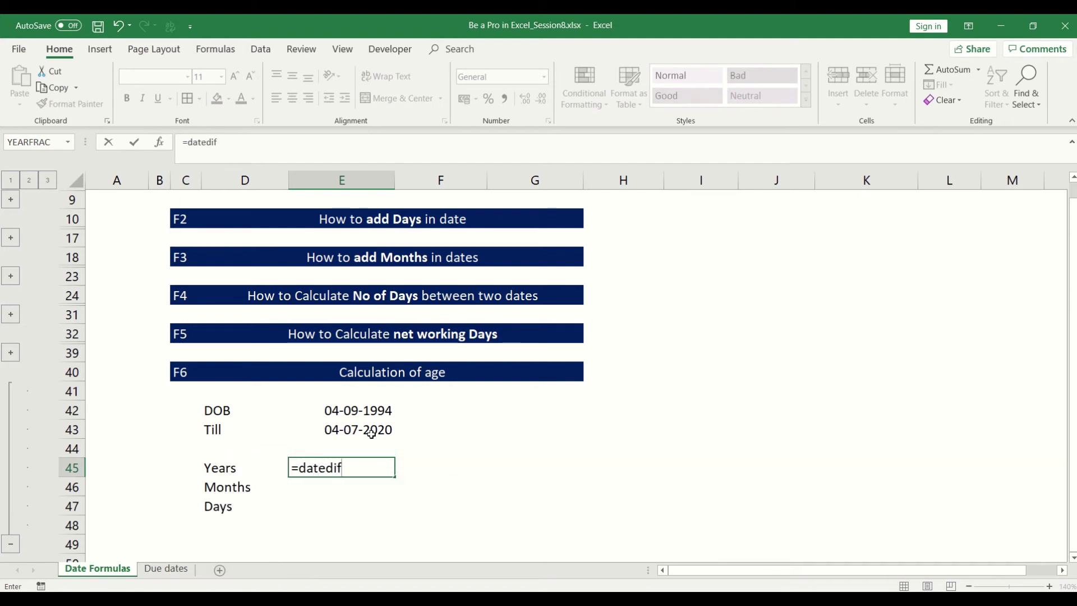
type("(")
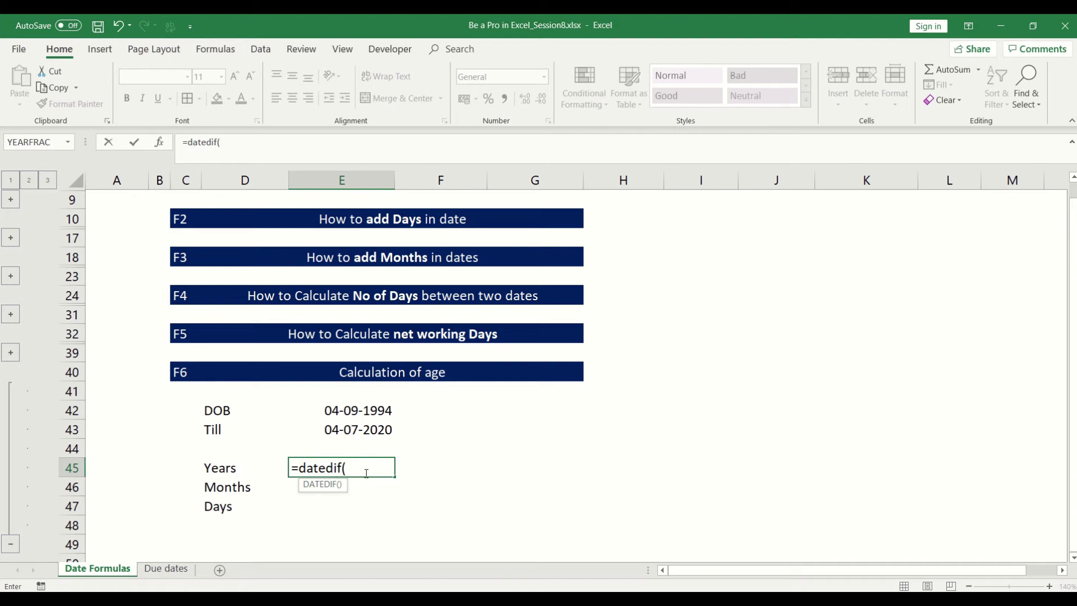
left_click(374, 412)
type(",")
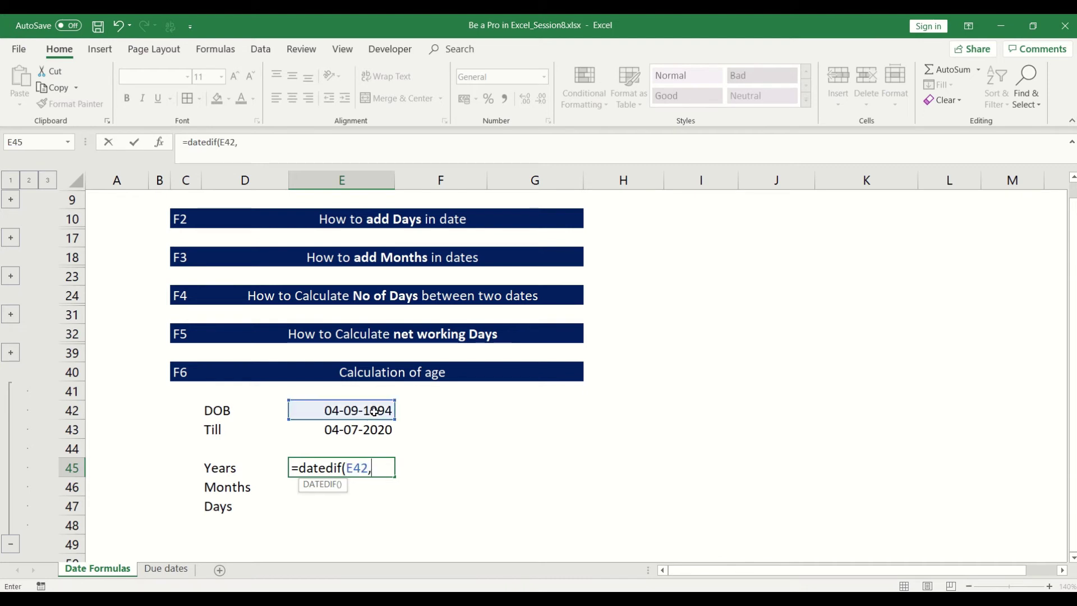
left_click(378, 431)
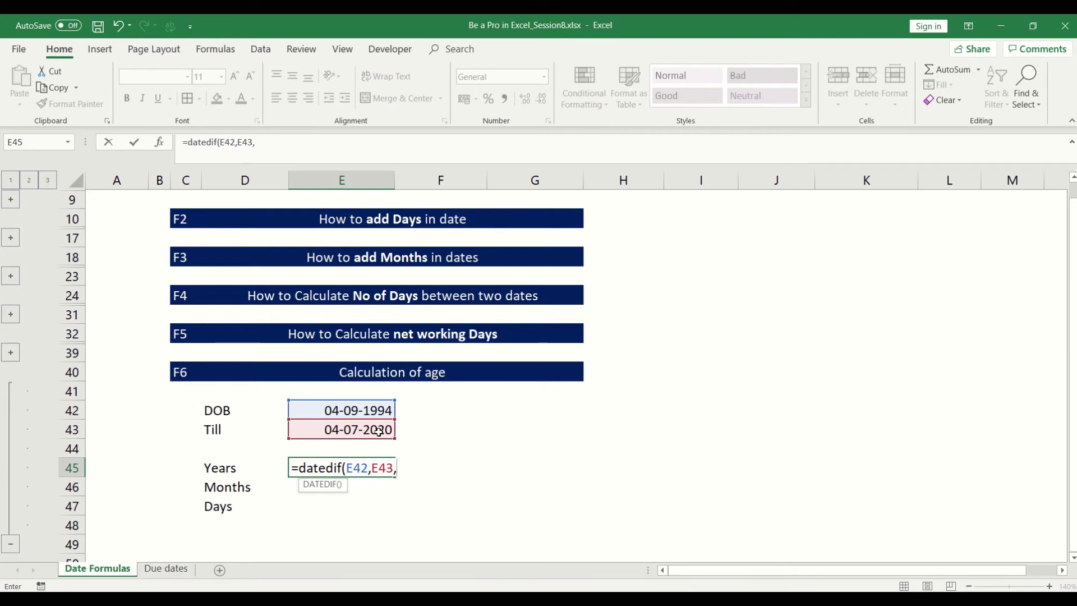
type("\"Y\")")
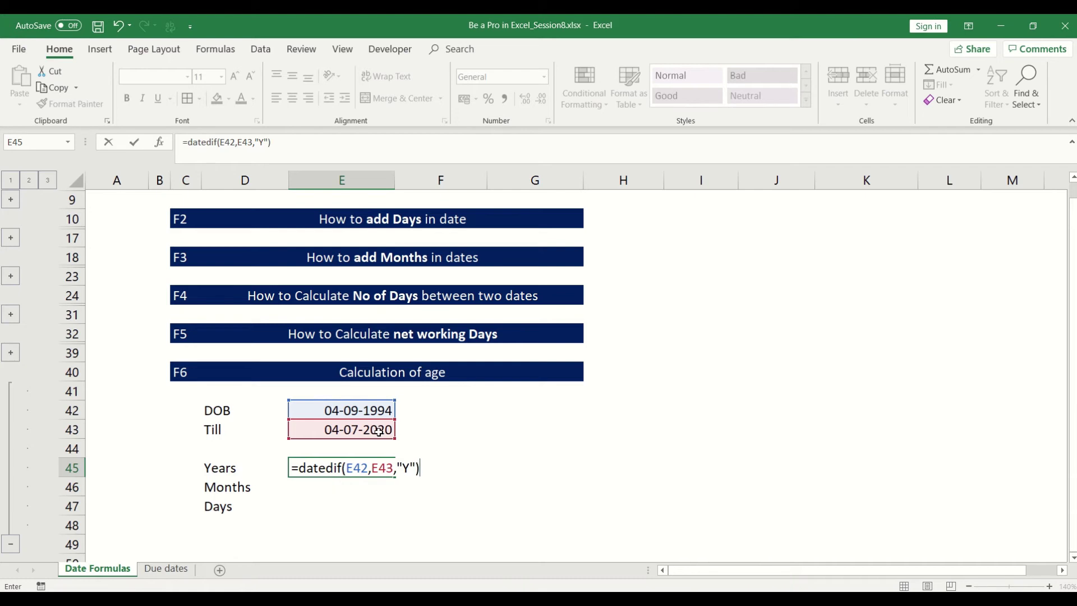
key("Return")
key("Up")
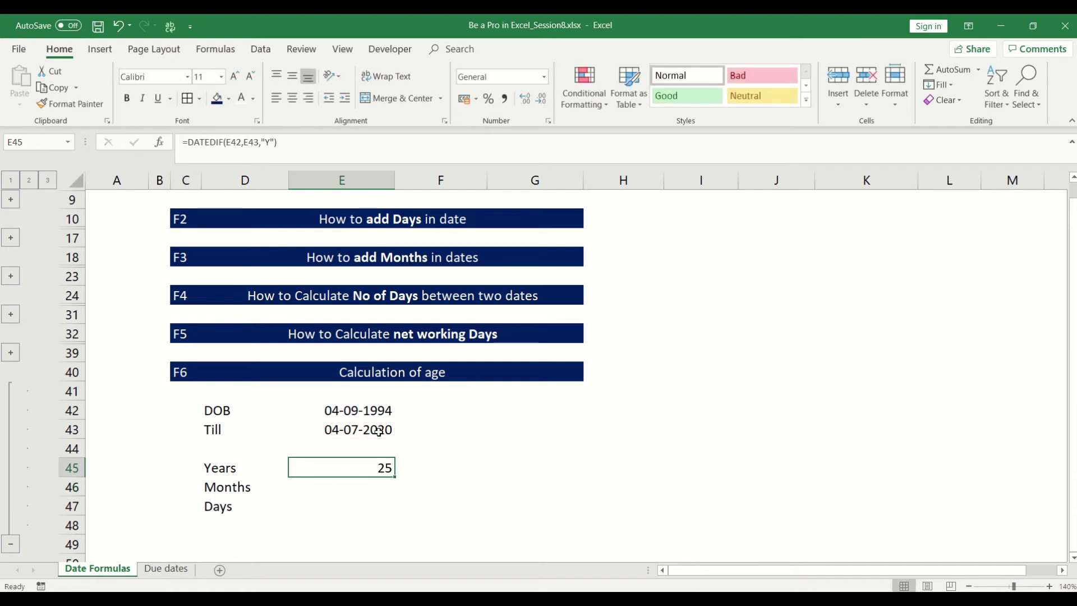
Make both date references in the E45 formula absolute, as $E$42 and $E$43
left_click_drag(379, 415, 380, 430)
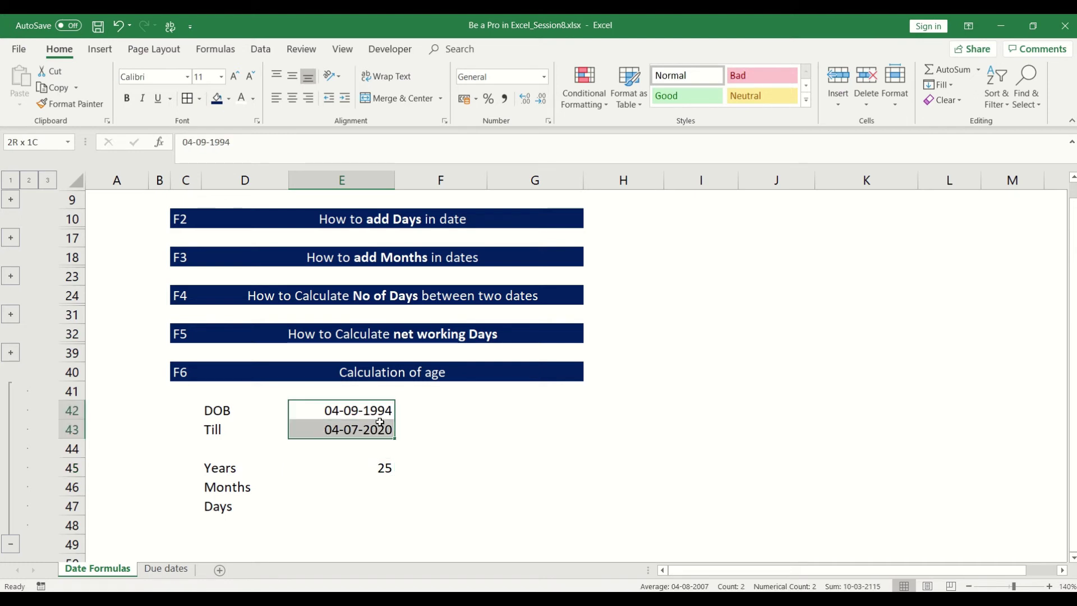
left_click(384, 468)
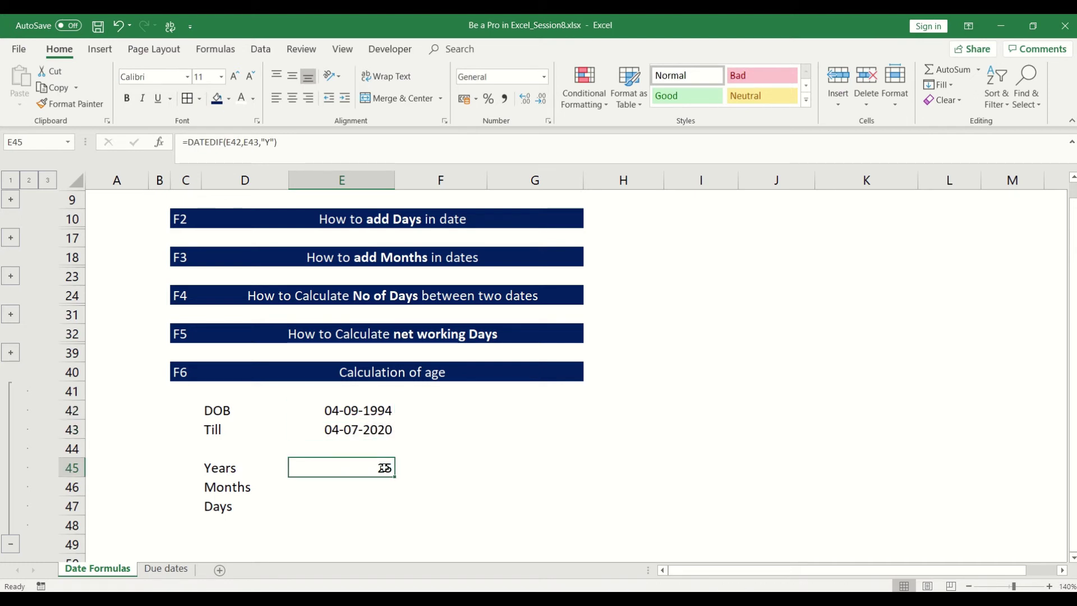
left_click(376, 496)
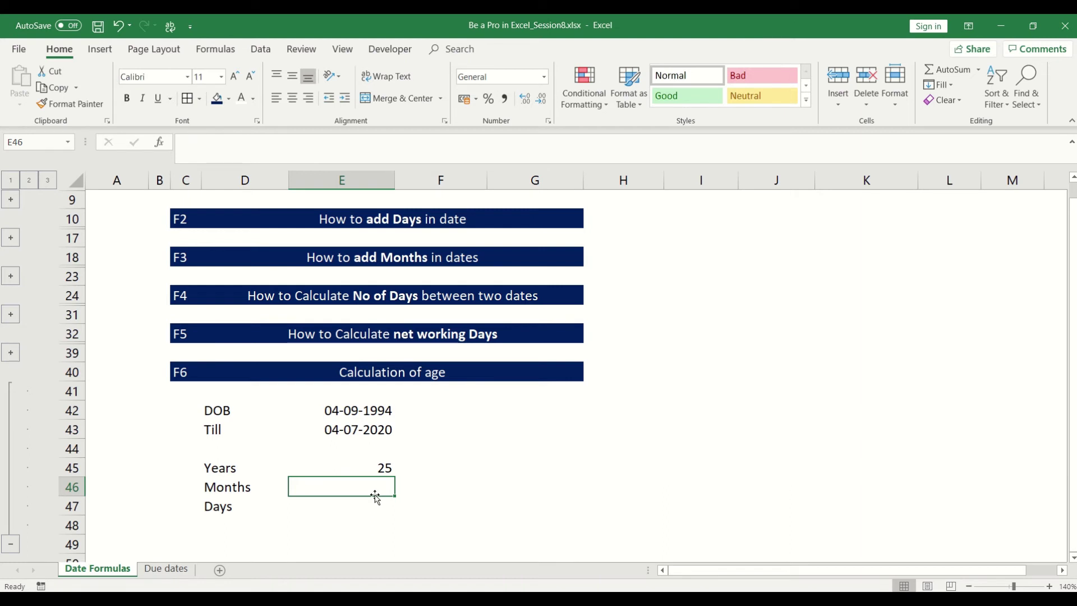
key("Up")
key("F2")
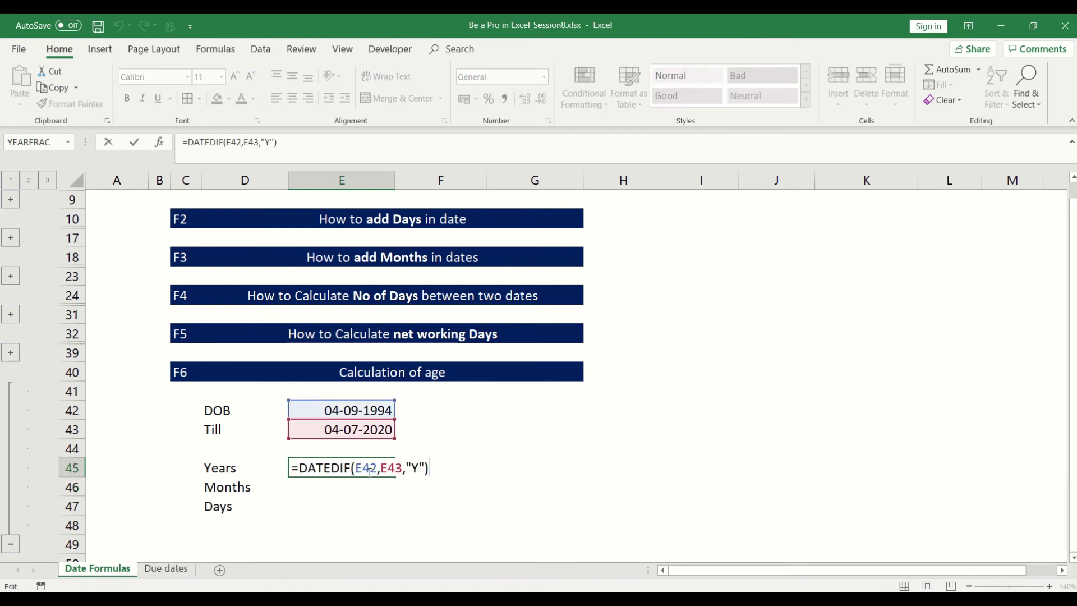
left_click(370, 469)
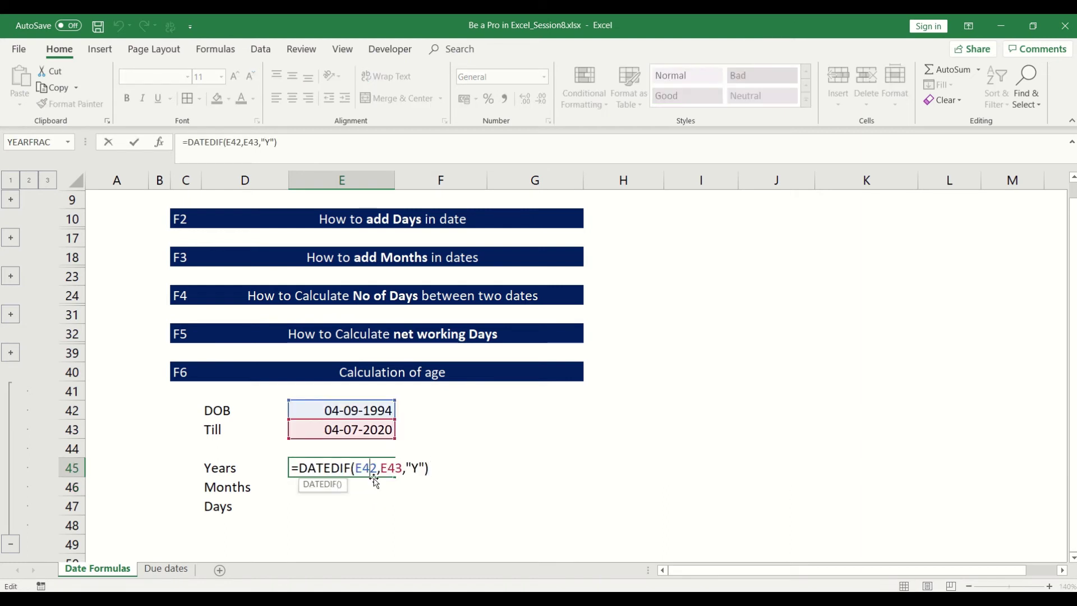
key("F4")
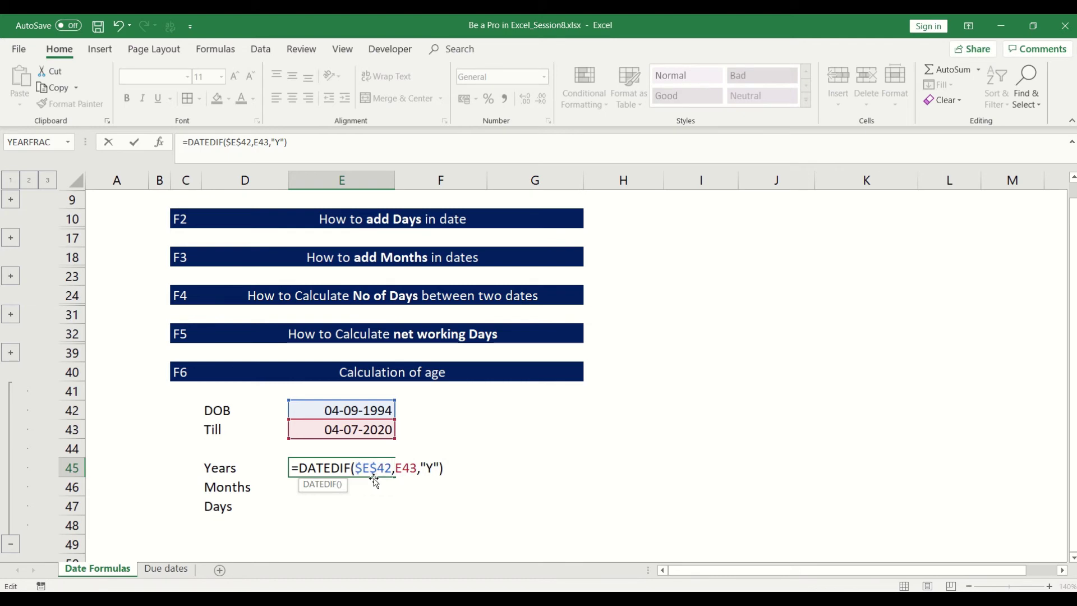
key("Right")
key("F4")
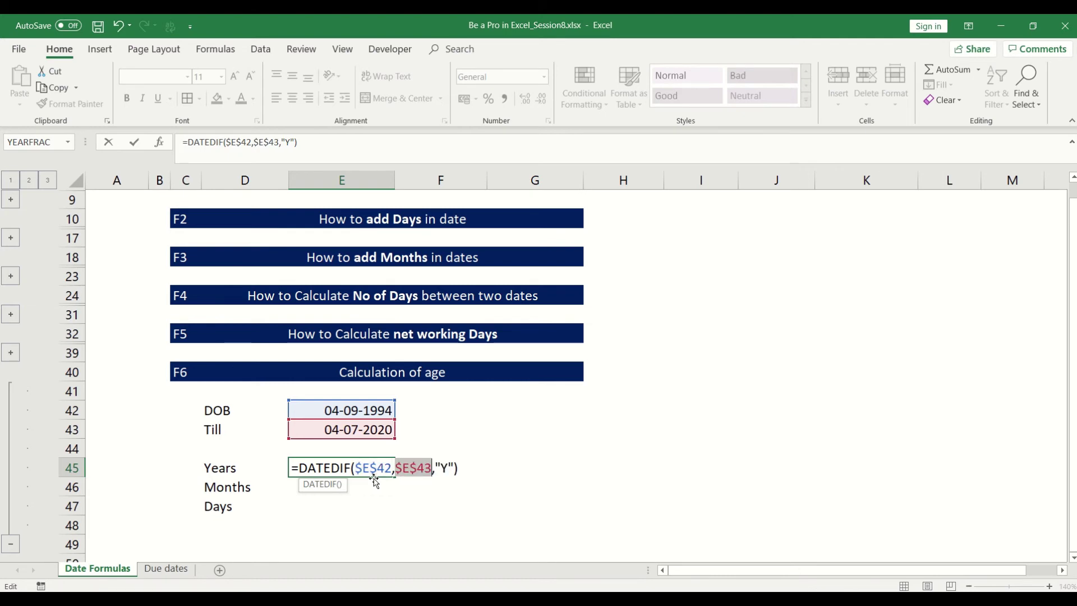
key("Return")
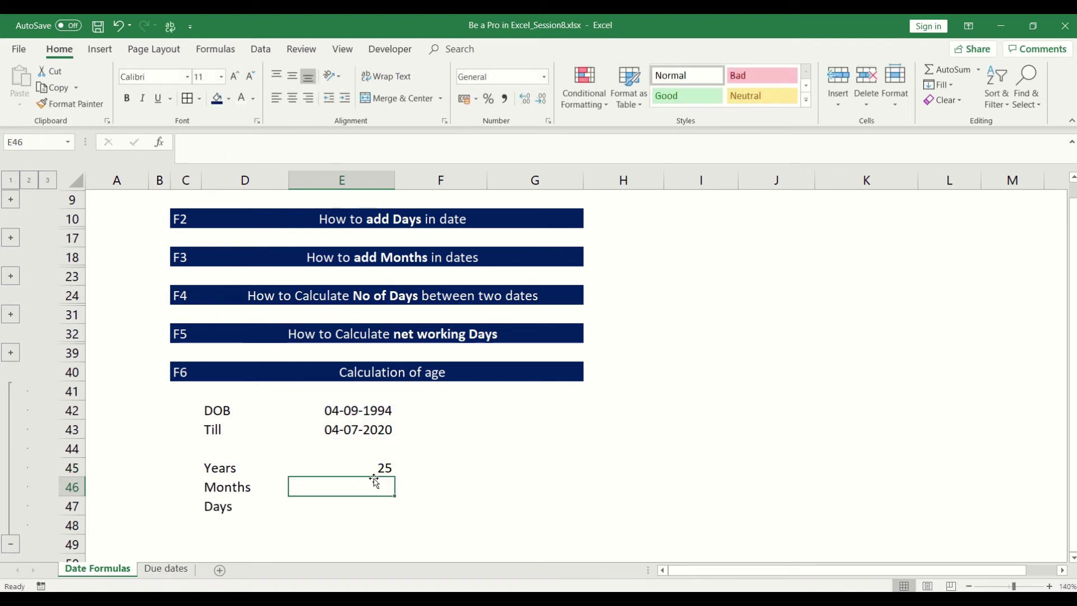
Copy the Years formula into the Months cell E46 and change its DATEDIF unit to "M"
key("Up")
key("ctrl+c")
key("Down")
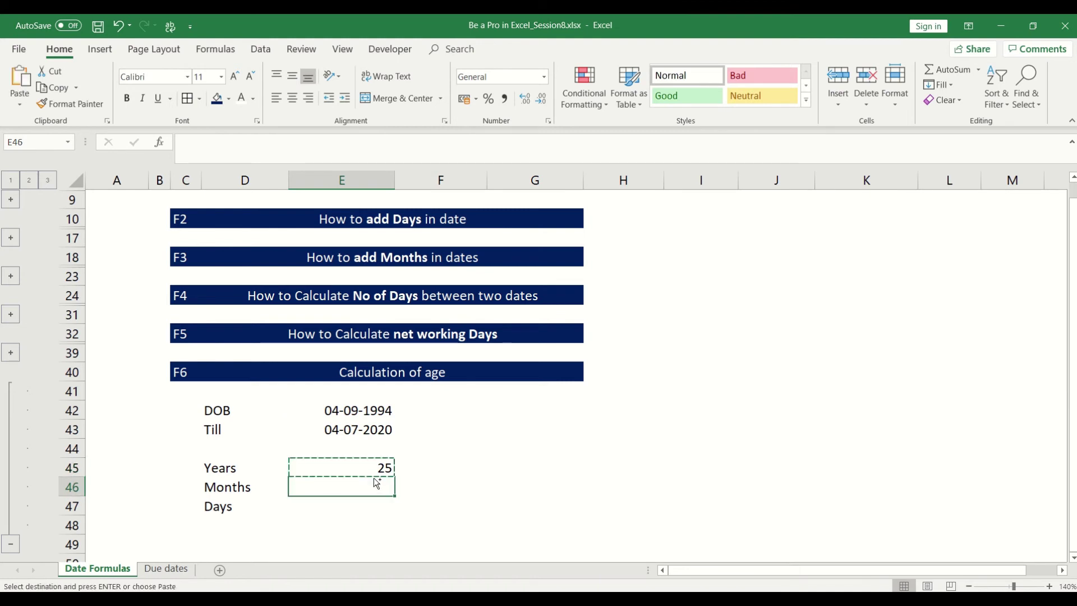
key("ctrl+v")
key("F2")
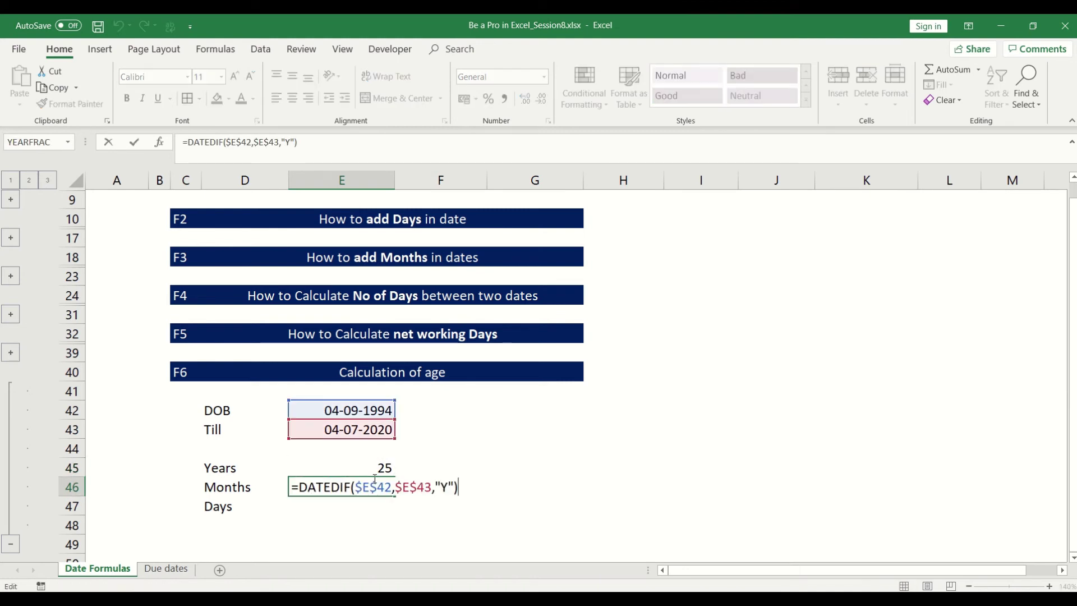
left_click(448, 488)
key("BackSpace")
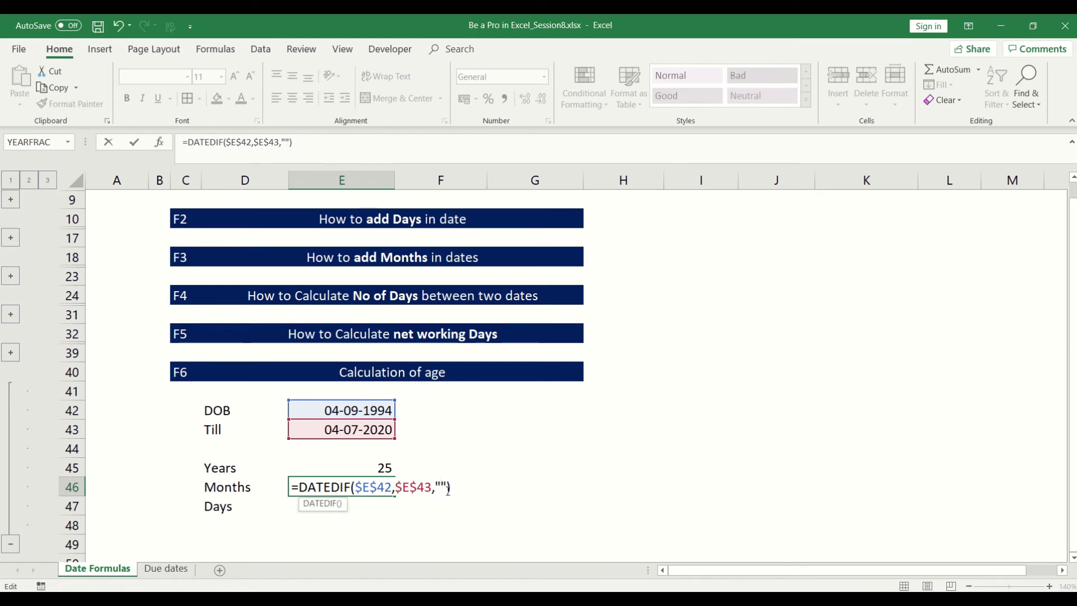
type("M")
key("Return")
key("Up")
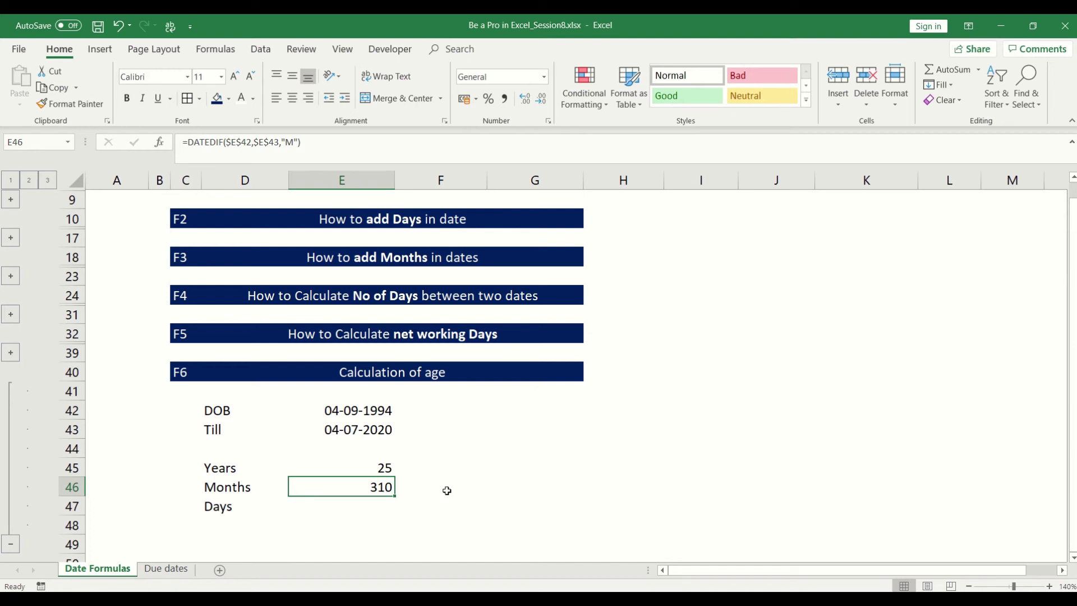
Copy the Months formula into the Days cell E47 and change its DATEDIF unit to "D"
key("Down")
key("Up")
key("ctrl+c")
key("Down")
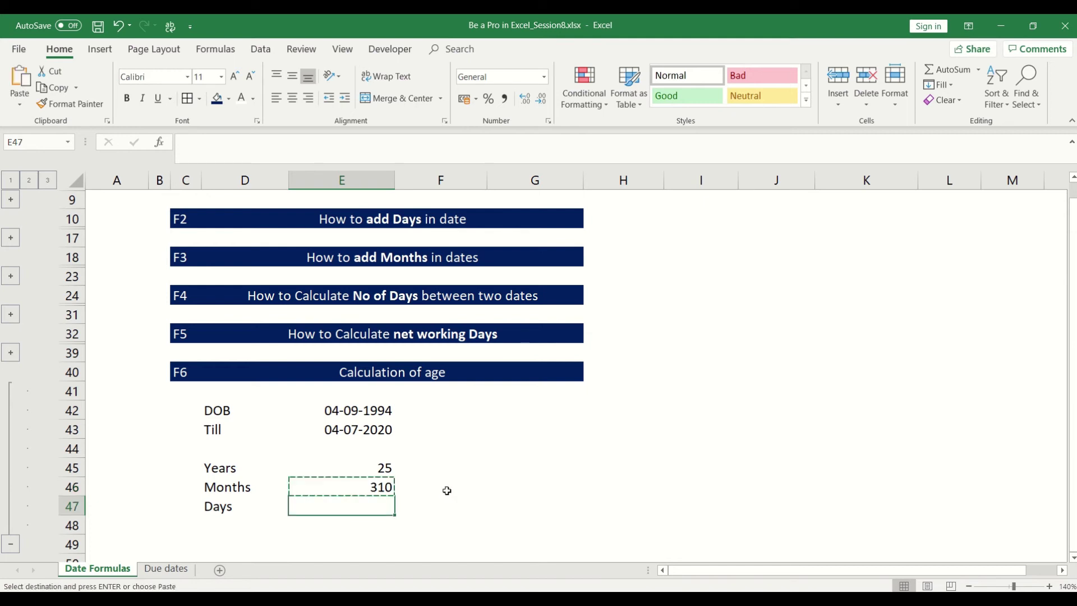
key("ctrl+v")
key("F2")
key("Left")
key("Left")
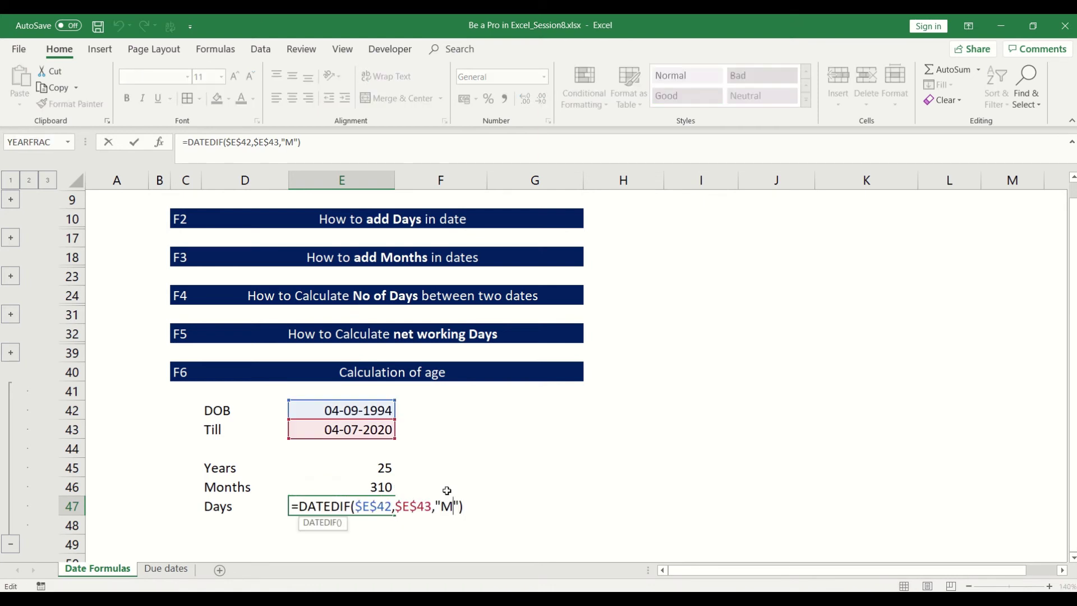
key("BackSpace")
type("D")
key("Return")
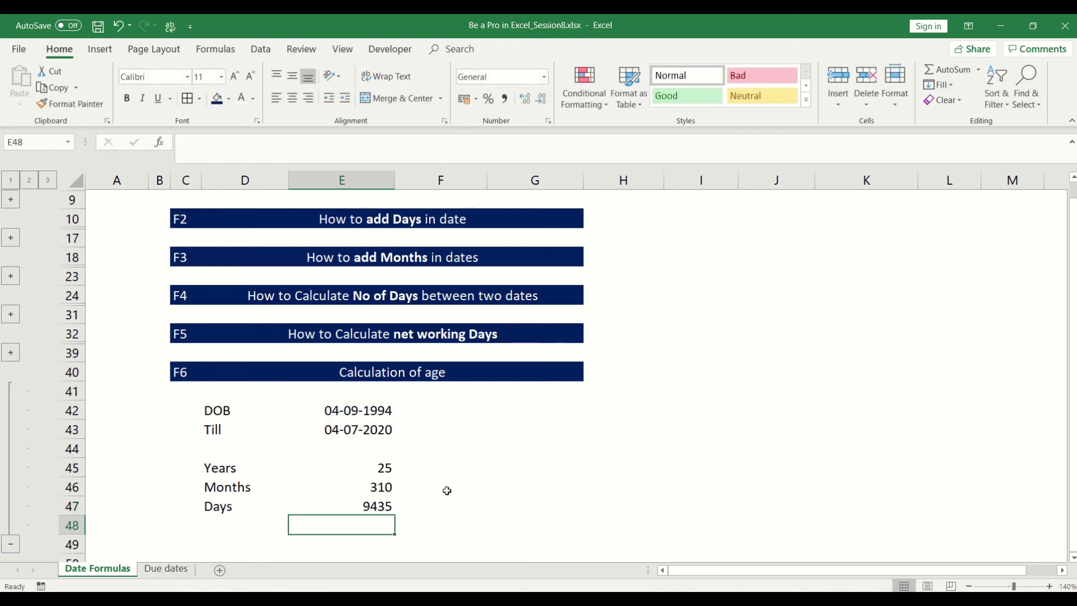
key("Up")
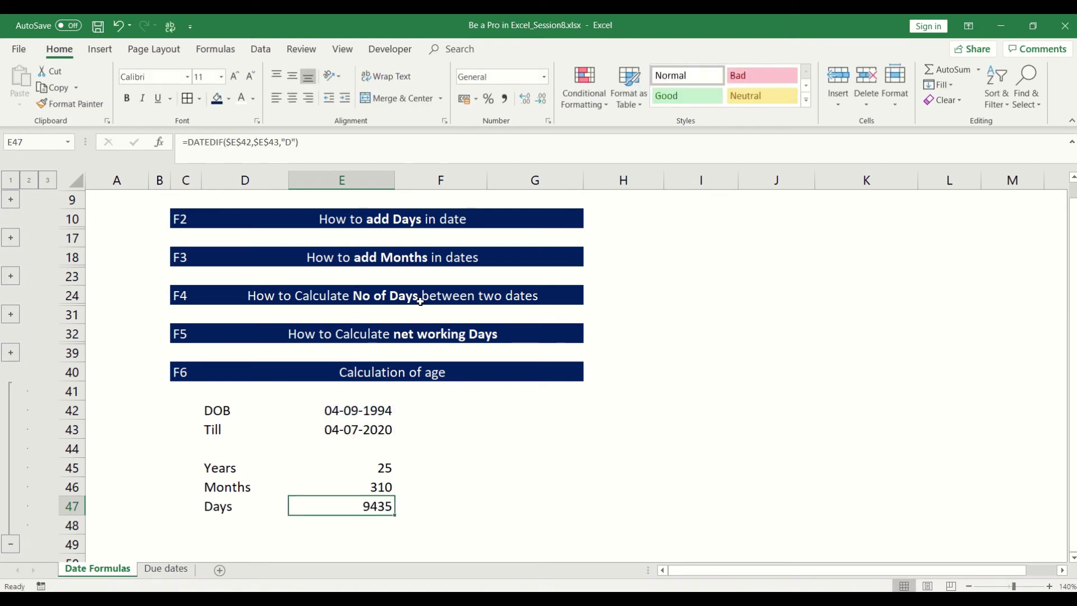
Check the DAYS formula in G27 of the F4 section, collapse that section again, and return to E47
left_click(11, 276)
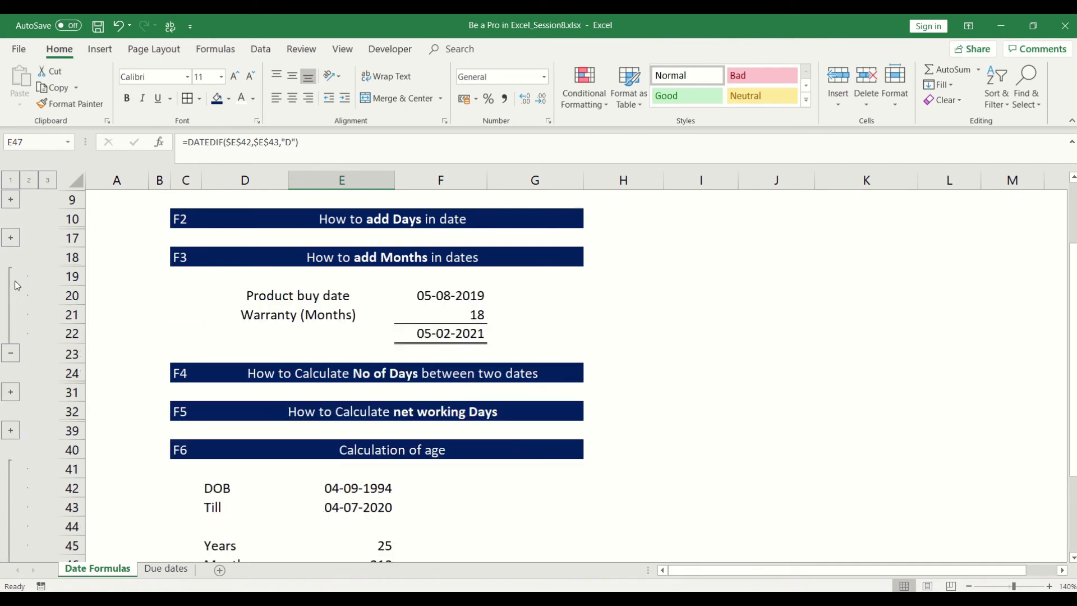
left_click(11, 353)
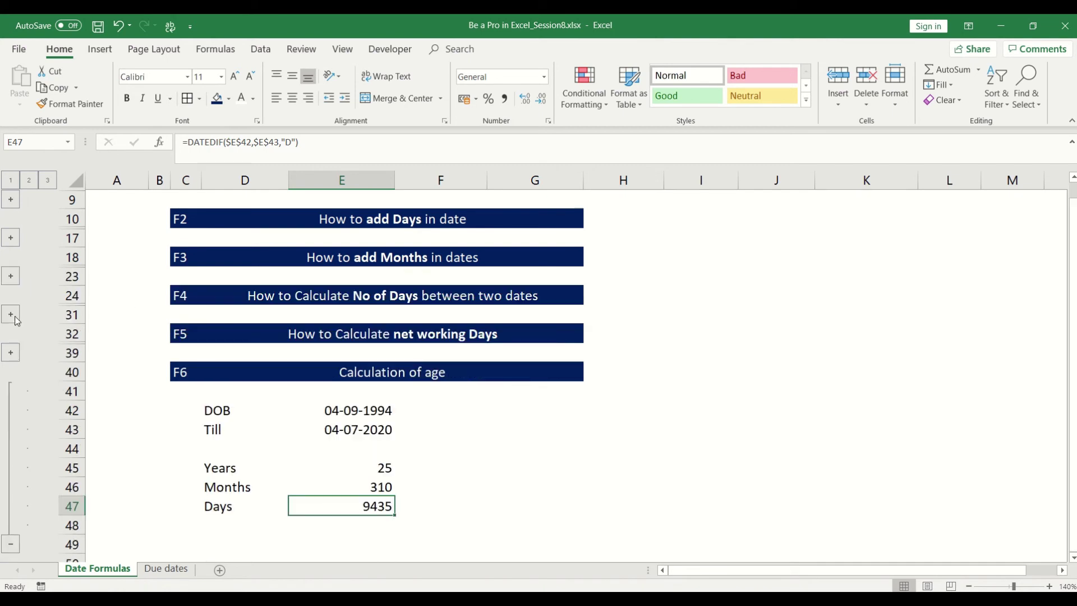
left_click(11, 315)
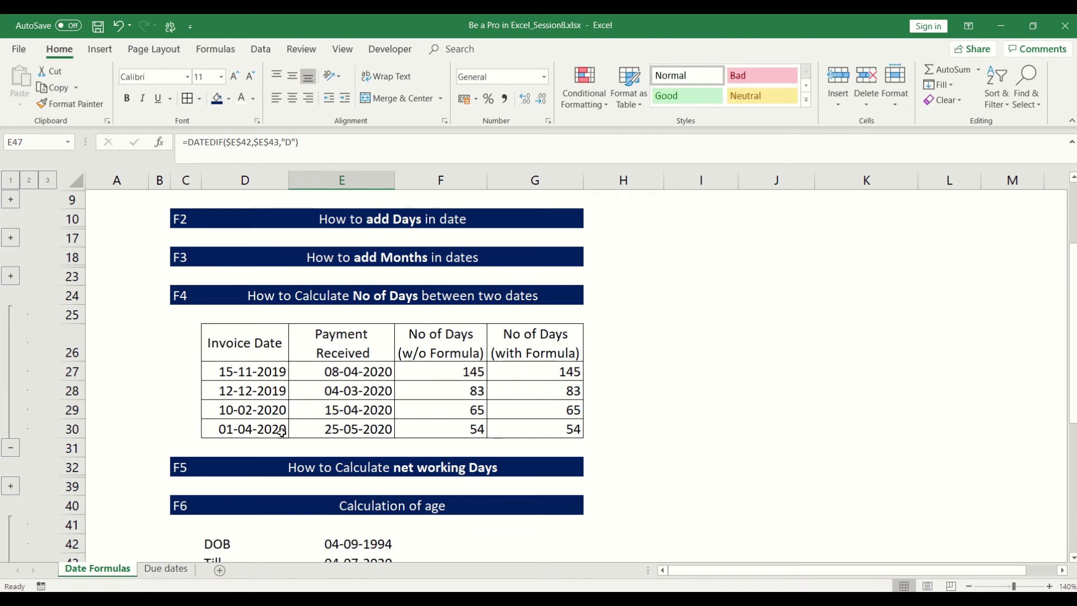
left_click(531, 376)
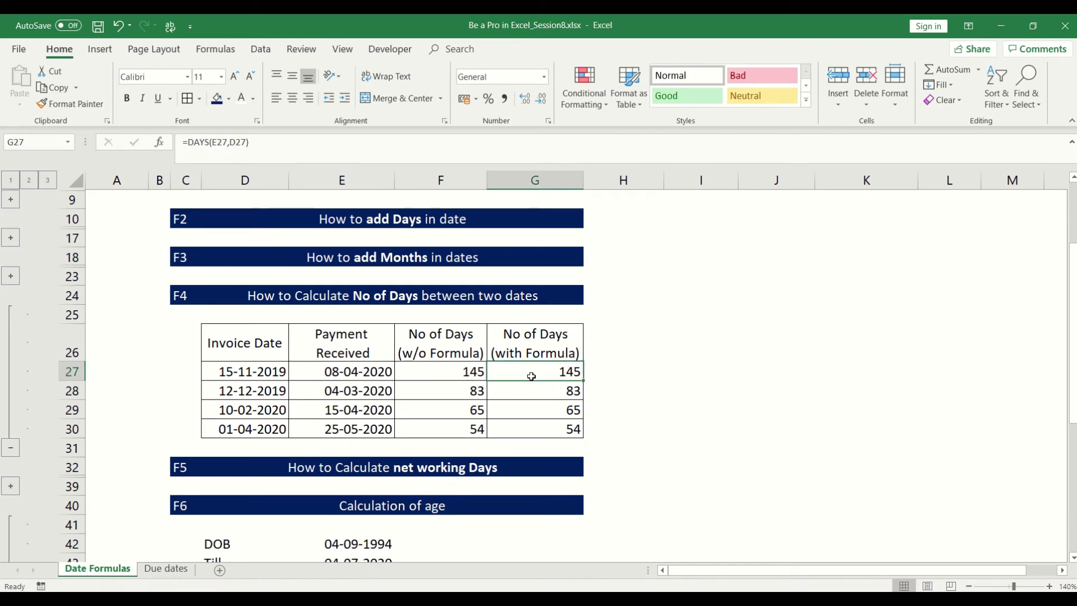
left_click(10, 447)
left_click(362, 505)
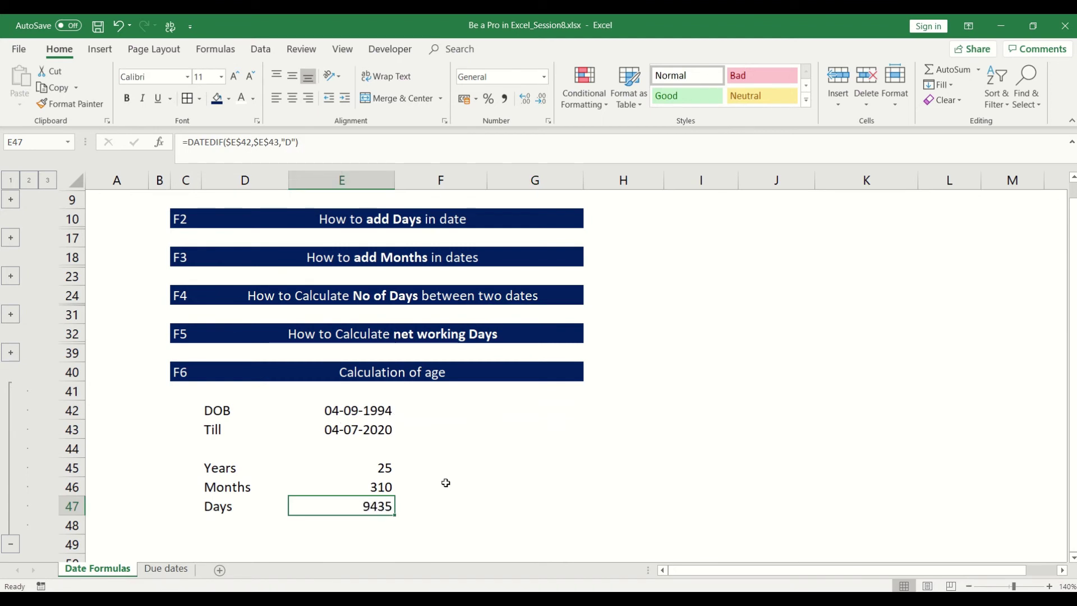
Review the DATEDIF formulas for Years, Months and Days in E45 to E47
left_click(422, 424)
key("Up")
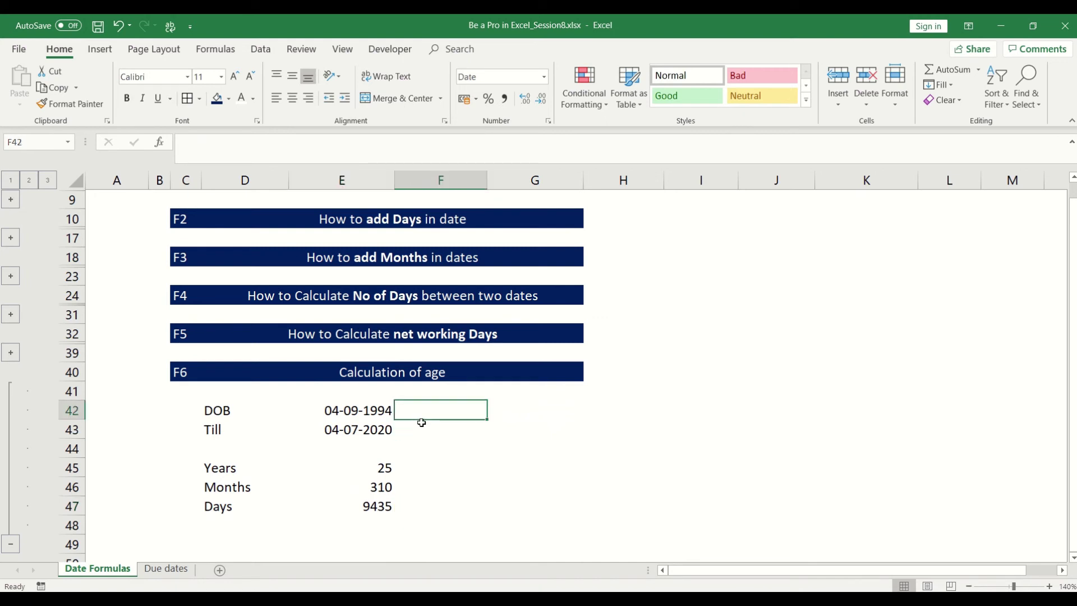
key("Down")
key("Down")
key("Down")
key("Left")
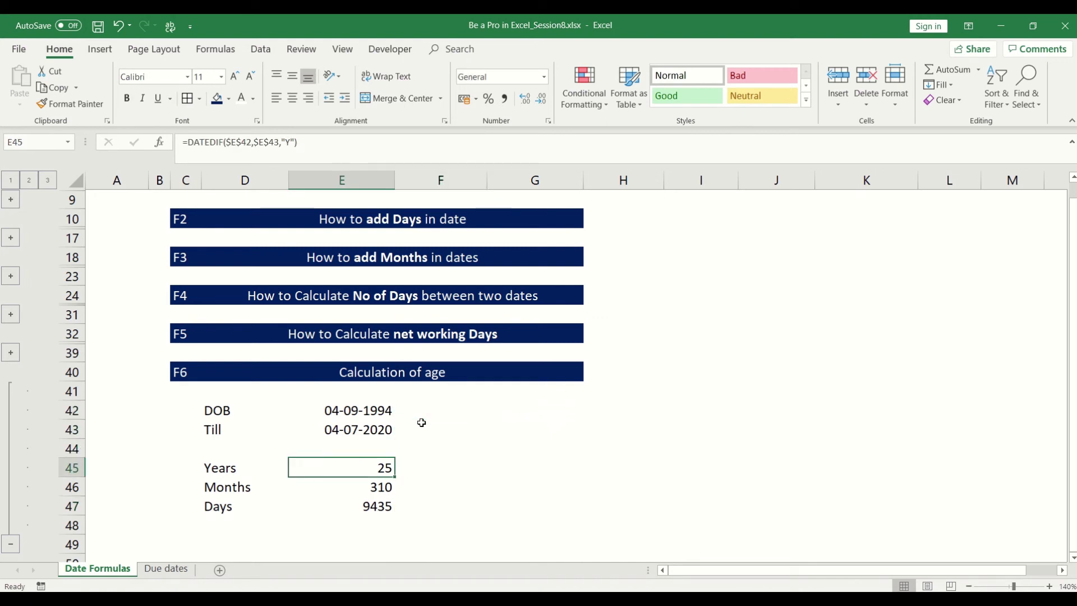
key("Down")
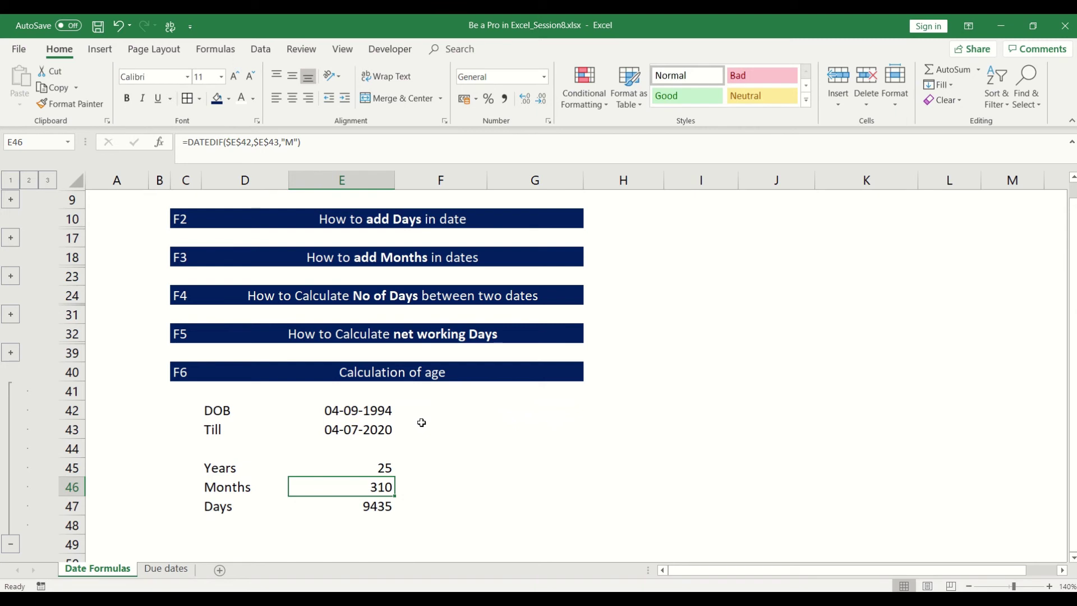
key("Down")
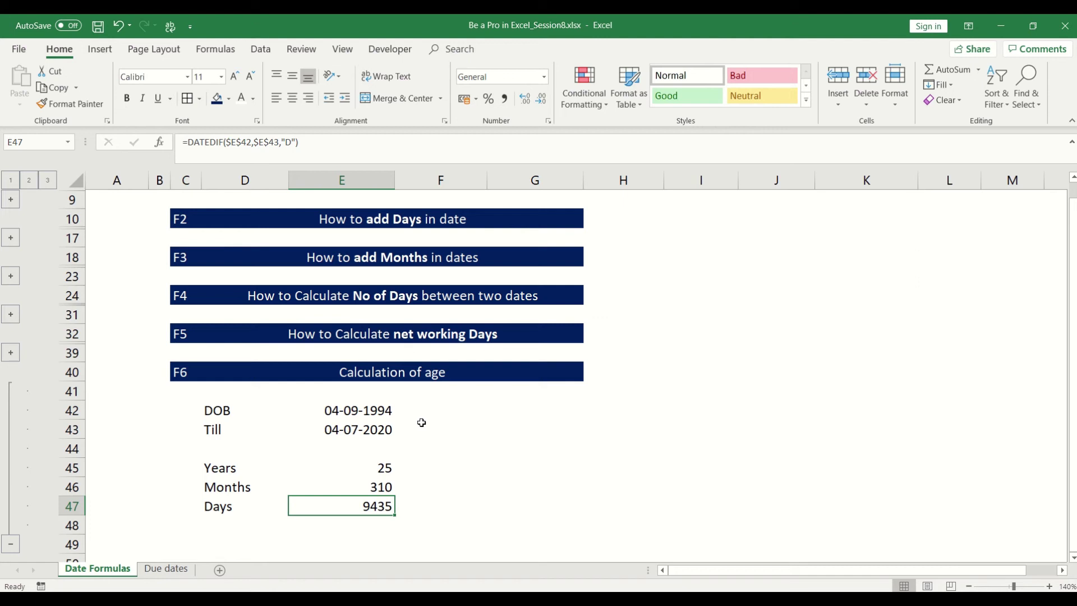
key("Up")
key("Up")
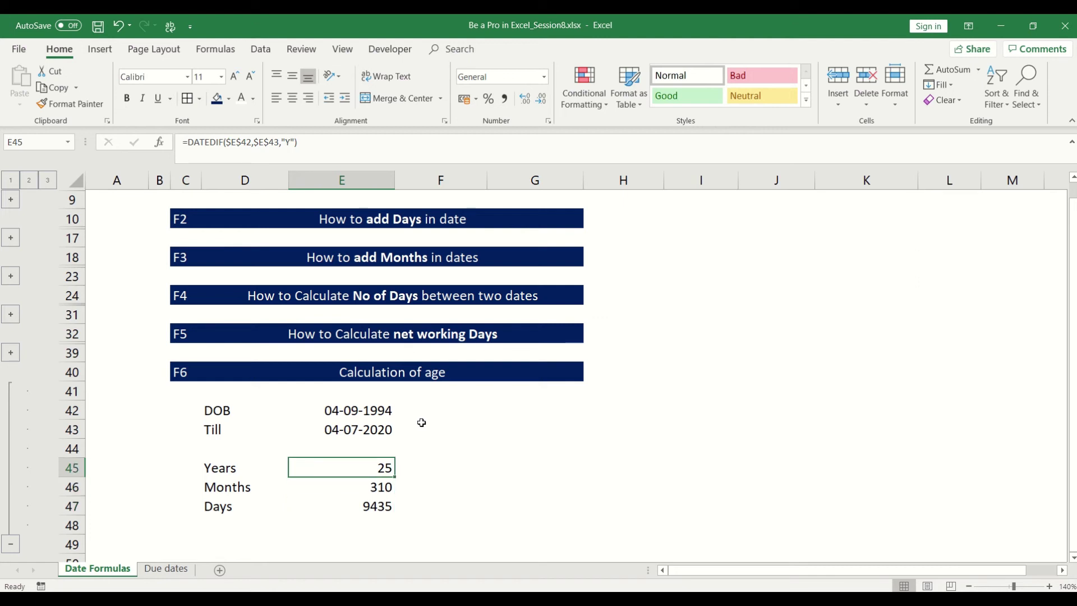
Copy the Years DATEDIF formula from E45 into F45
key("Down")
key("Up")
key("Down")
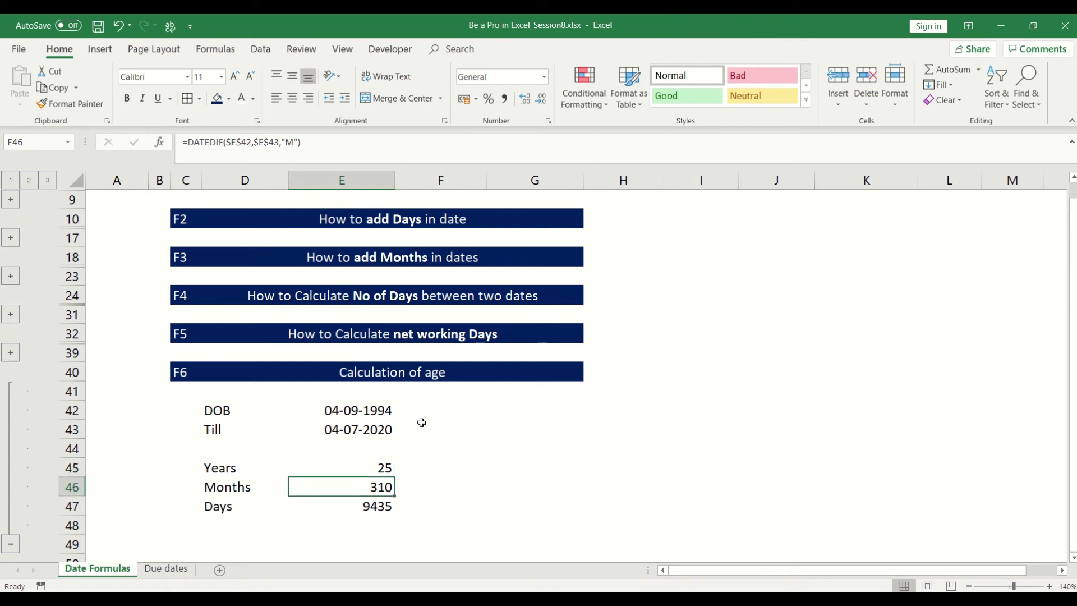
left_click(436, 471)
key("Left")
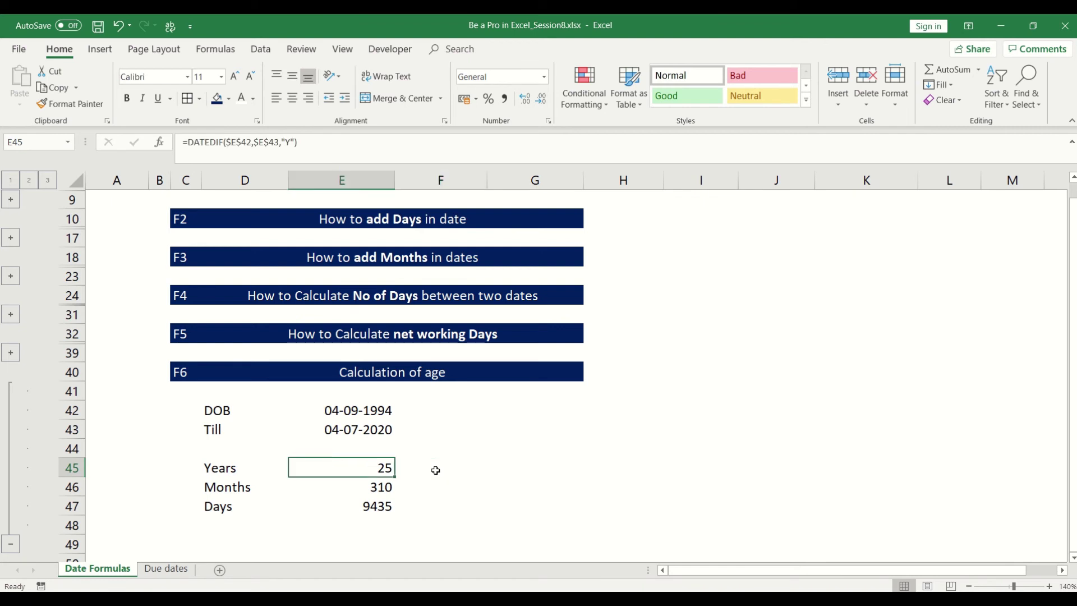
key("ctrl+c")
key("Right")
key("ctrl+v")
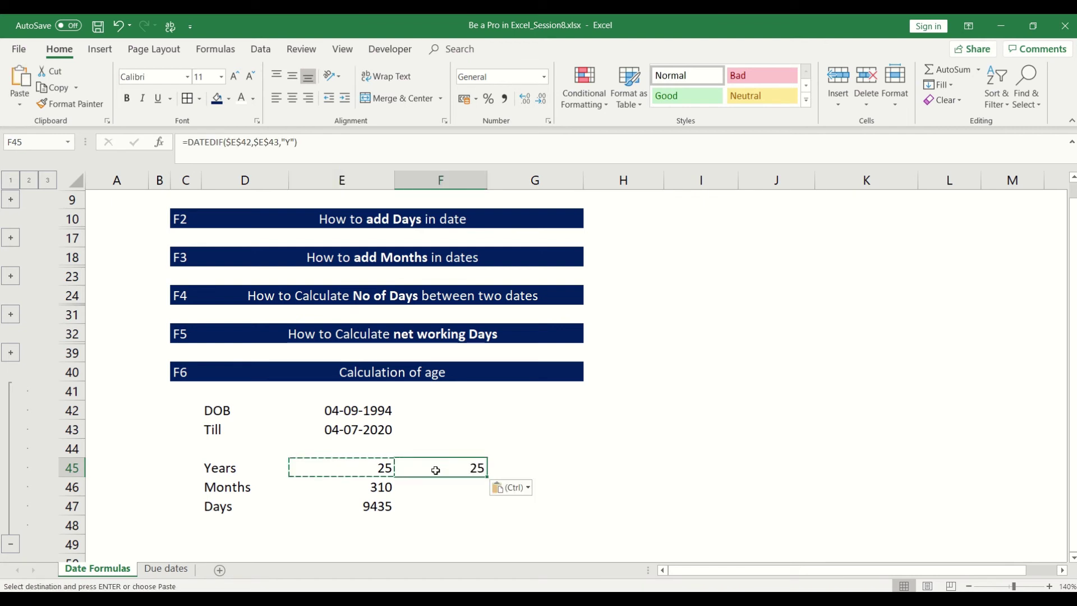
key("F2")
key("Escape")
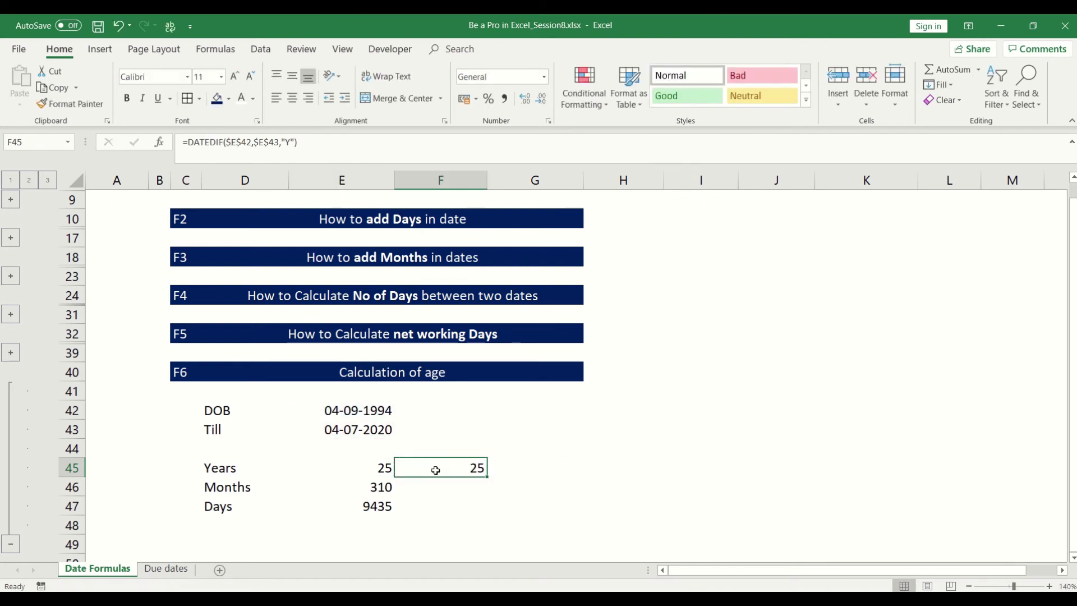
Copy the F45 formula into F46 and change its DATEDIF unit to "YM"
key("ctrl+c")
key("Down")
key("ctrl+v")
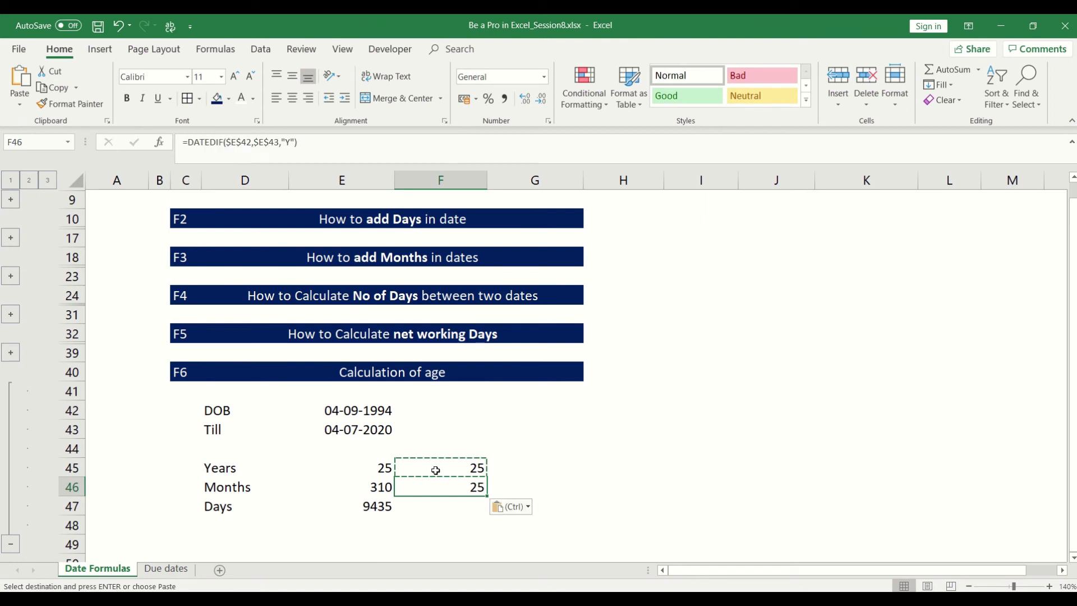
key("F2")
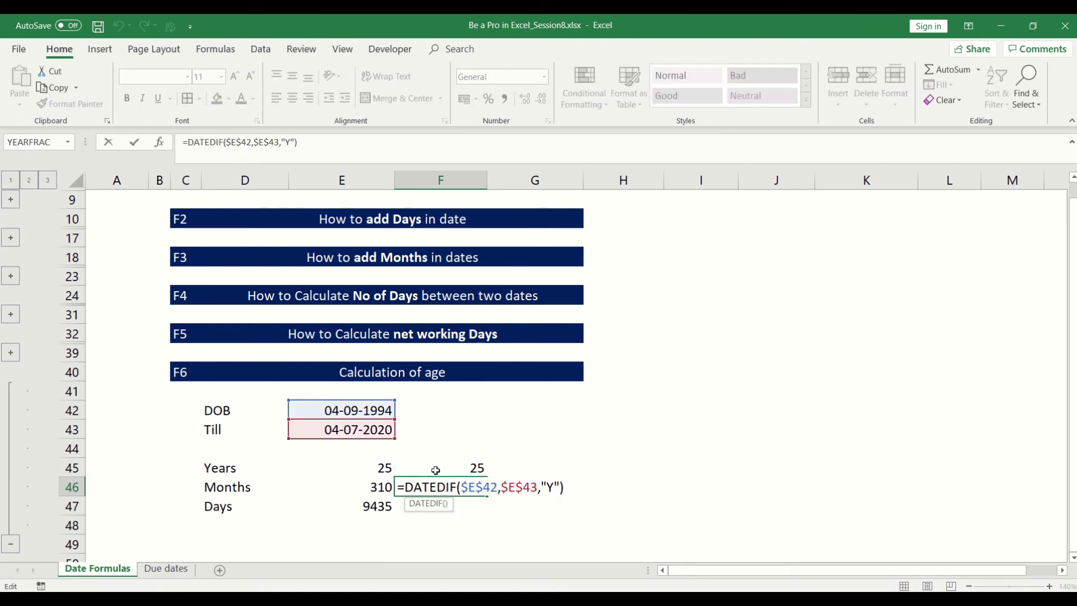
type("M")
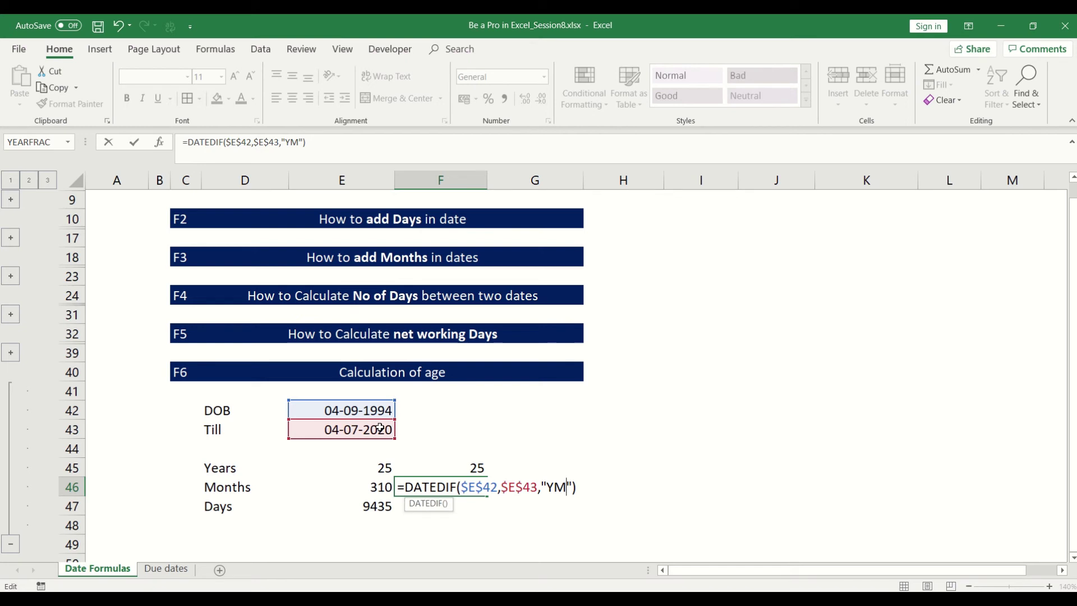
key("Return")
key("Up")
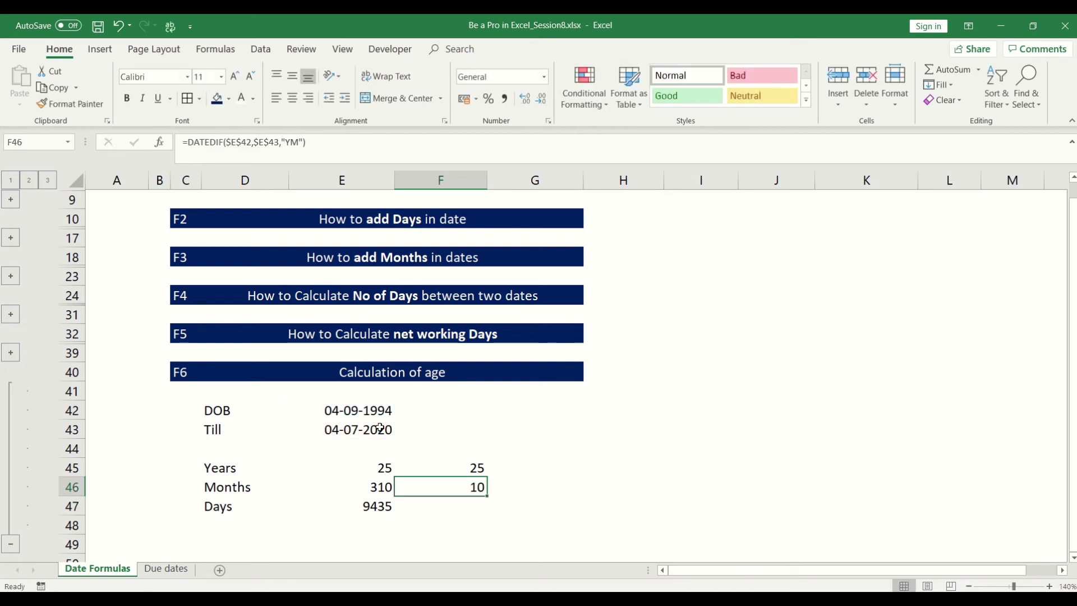
Label the values in F45 and F46 by entering "Years" in G45 and "months" in G46
key("Up")
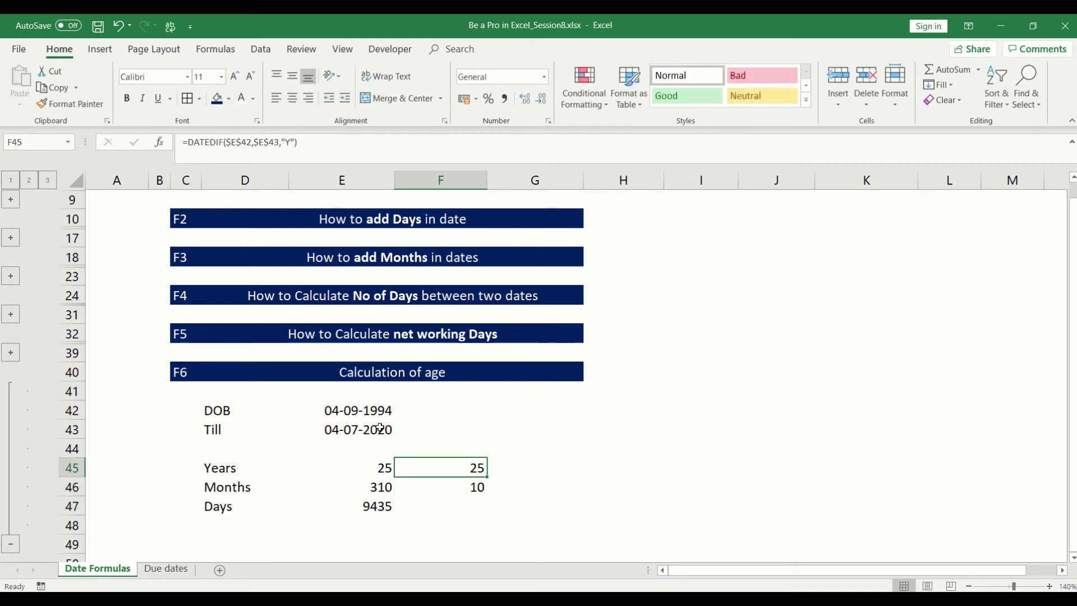
type("Years")
key("Escape")
key("Right")
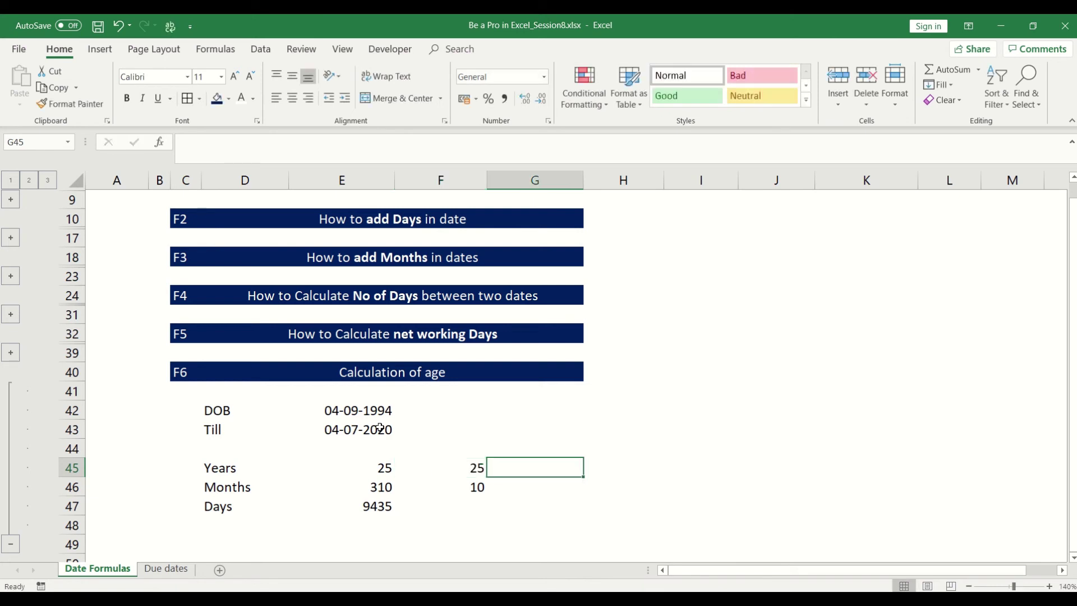
type("Years")
key("Return")
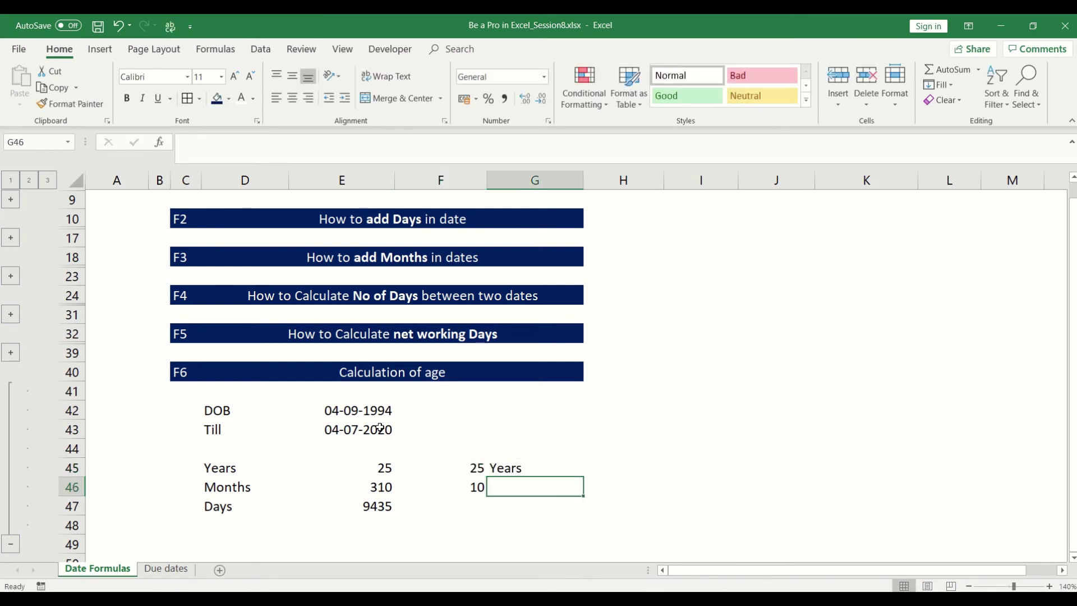
type("months")
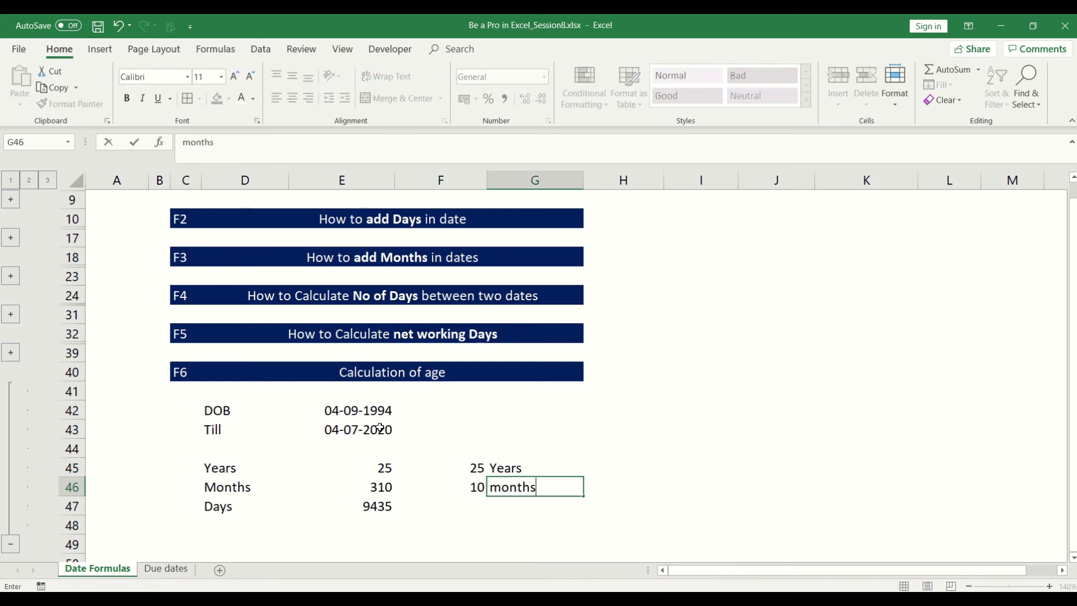
key("Return")
Copy the F46 formula into F47 and change its DATEDIF unit to "MD"
key("Left")
key("Up")
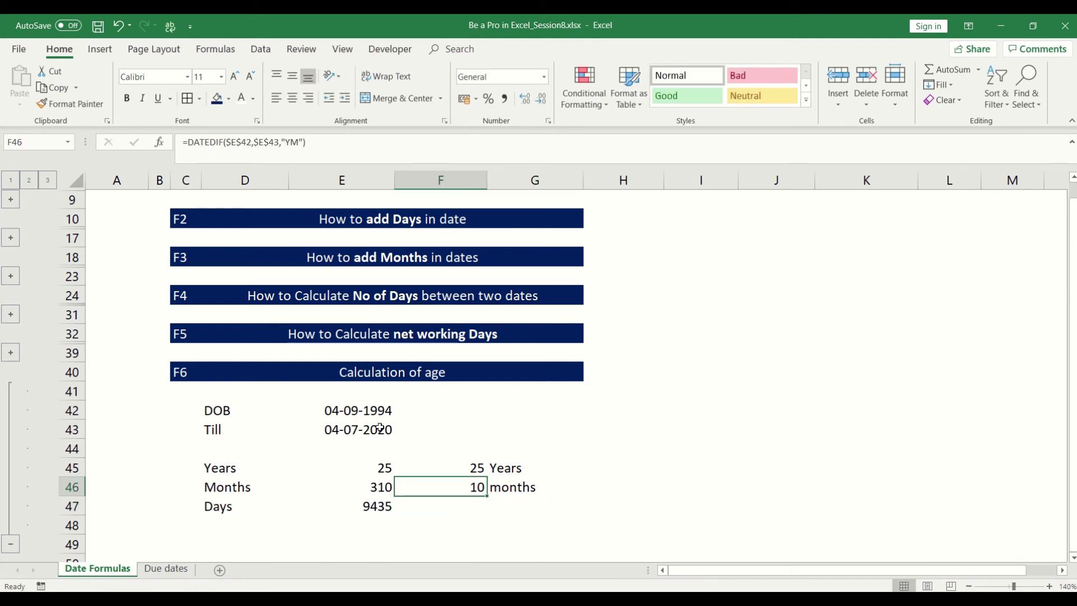
key("ctrl+c")
key("Down")
key("ctrl+v")
key("F2")
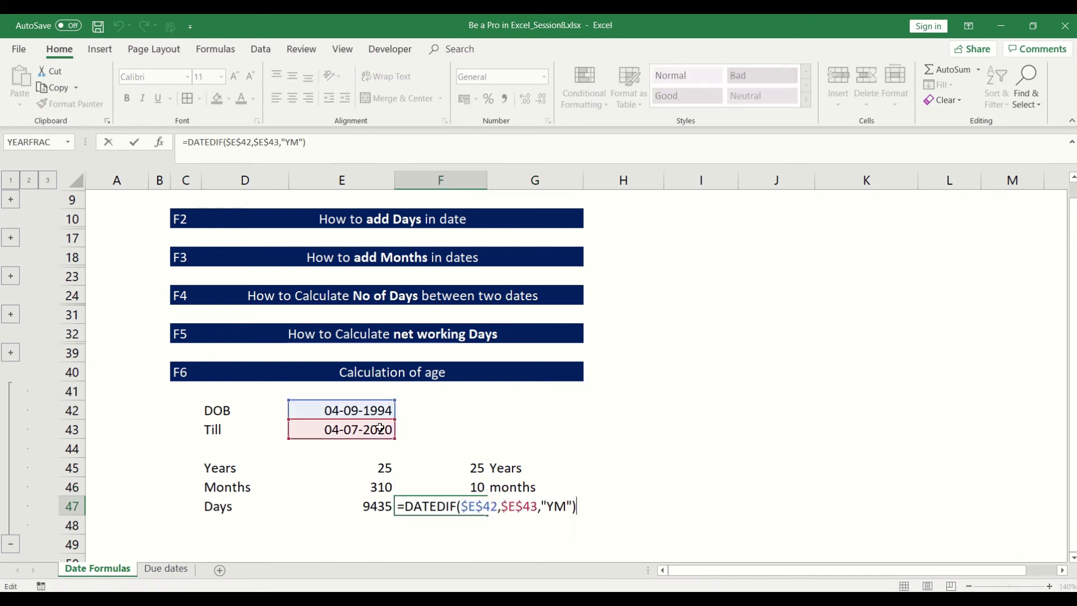
key("Left")
key("Left")
key("BackSpace")
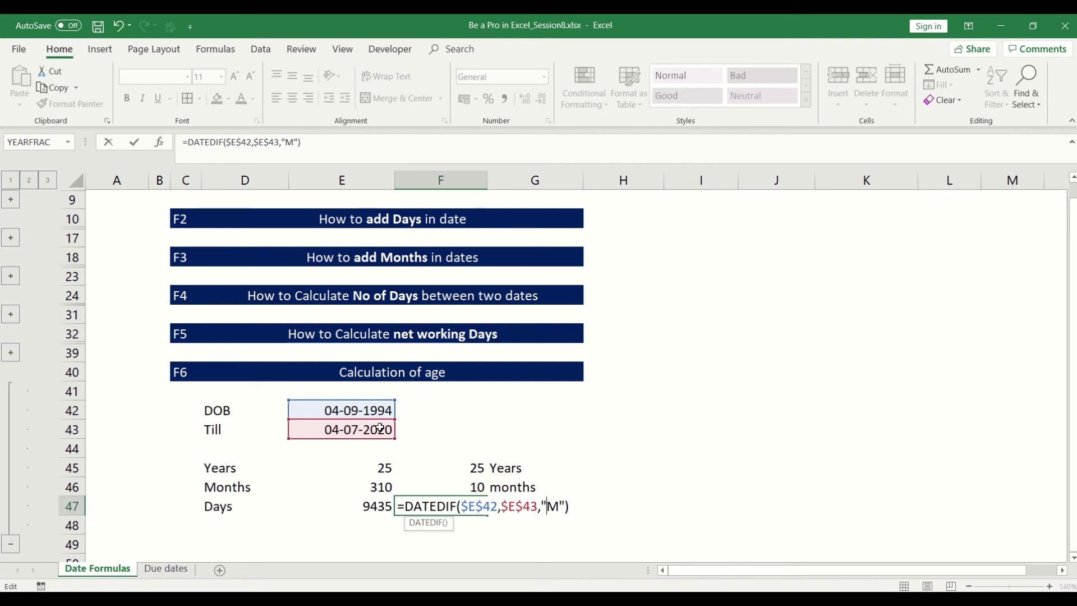
key("Right")
type("D")
key("Return")
Enter the label "Days" in G47 next to the F47 formula
key("Up")
key("Right")
type("Days")
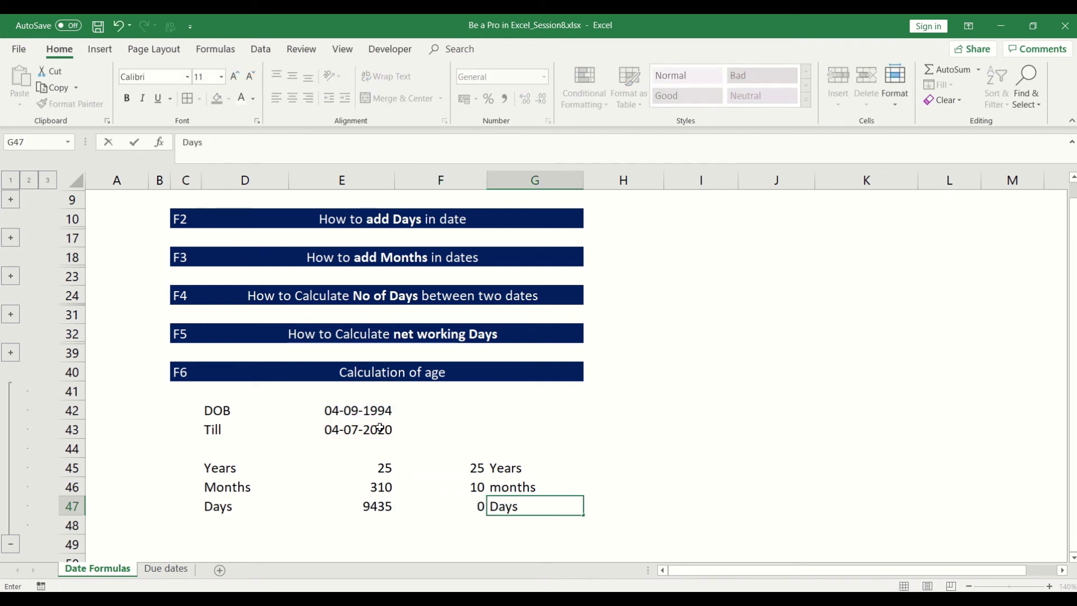
key("Return")
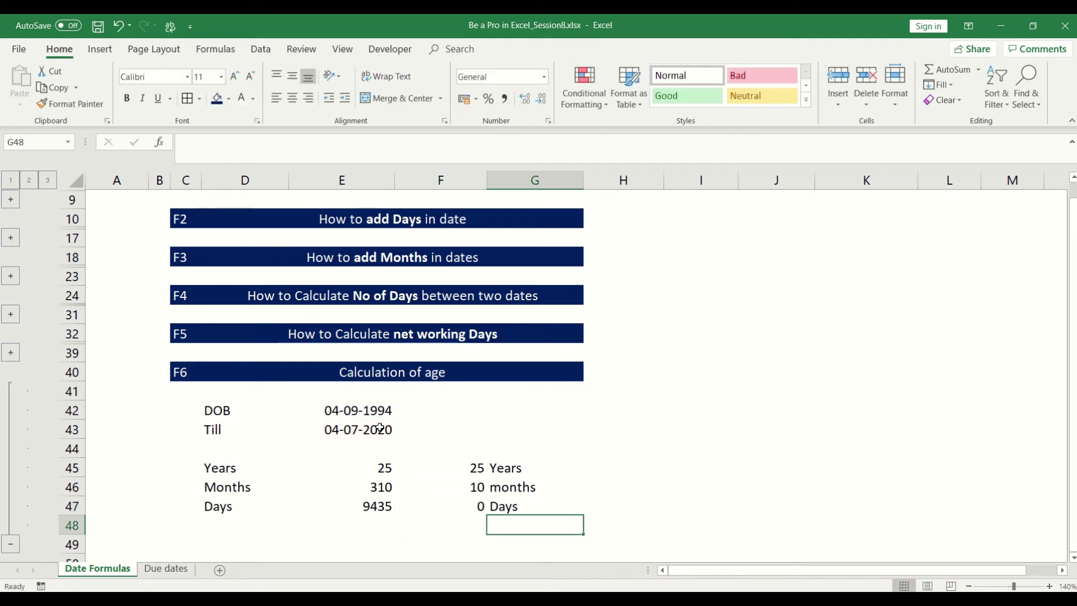
key("Up")
key("Left")
key("Right")
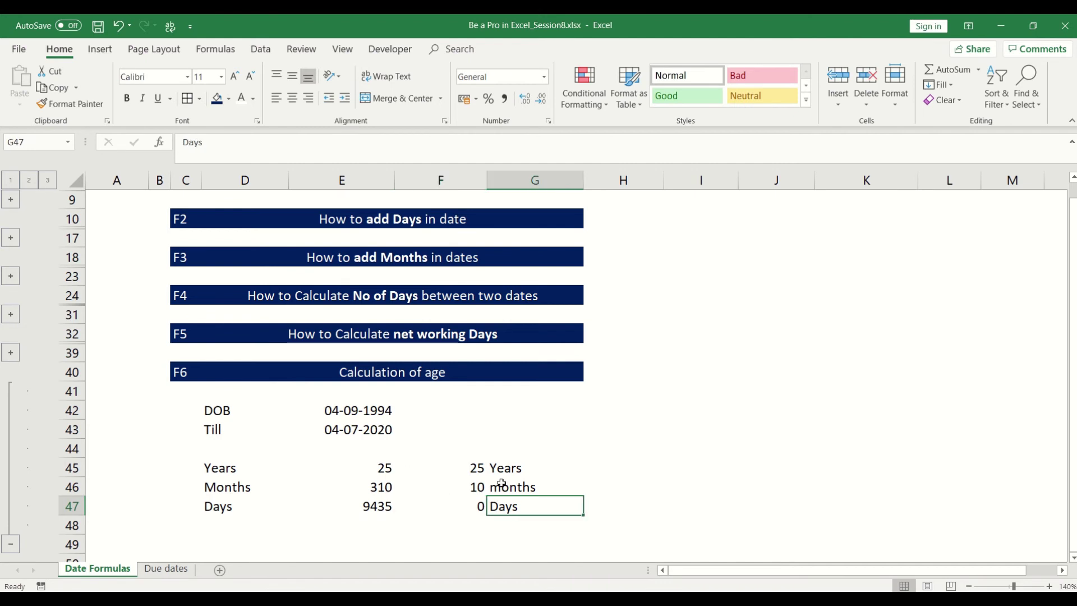
Set the Till date in E43 to 14-07-2020
left_click(359, 409)
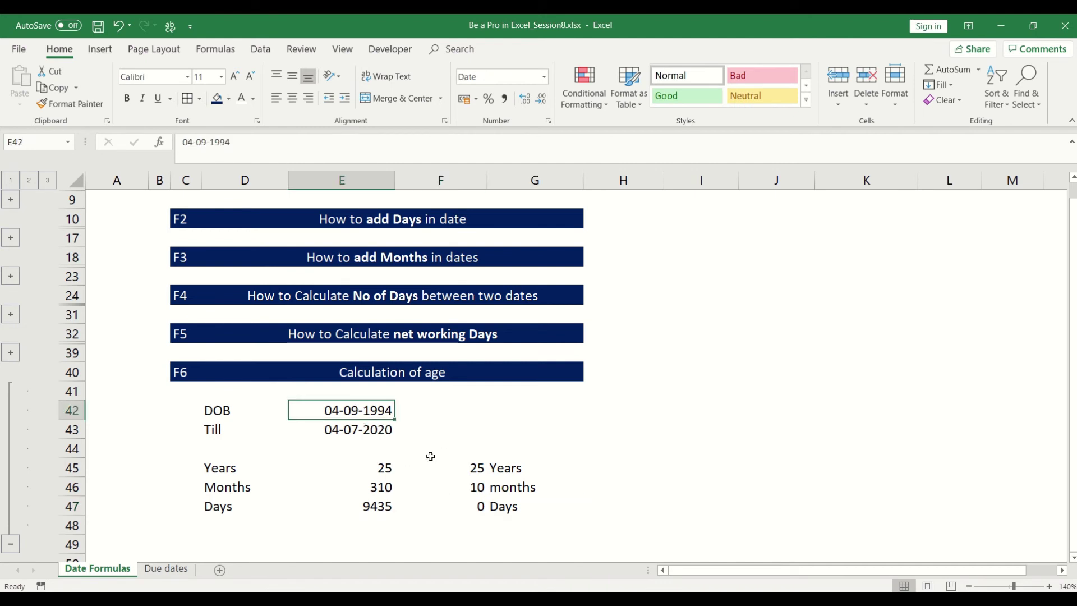
left_click(382, 428)
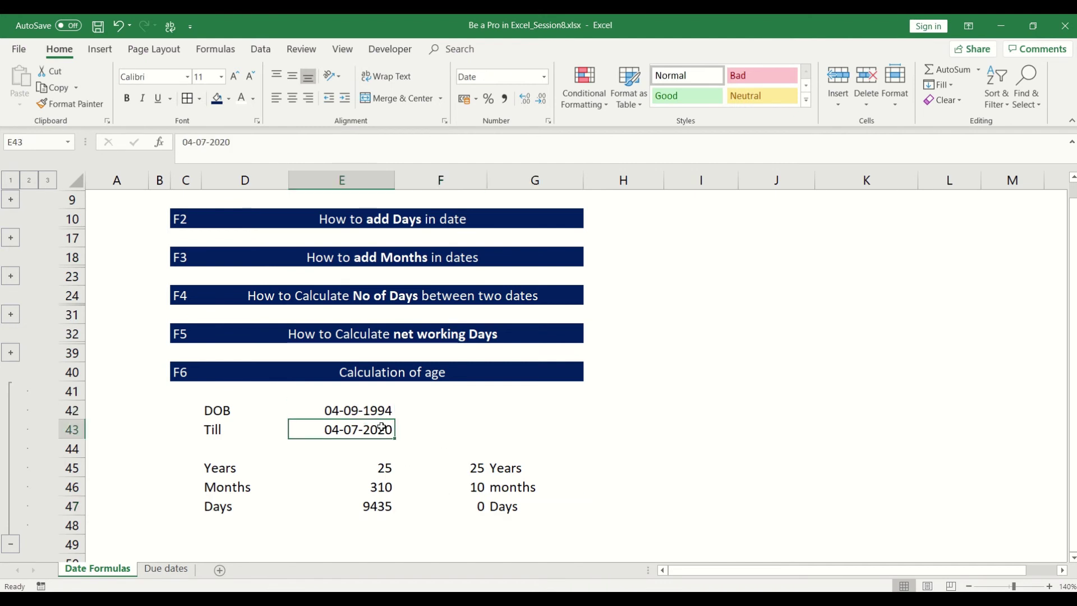
left_click(499, 487)
left_click(476, 487)
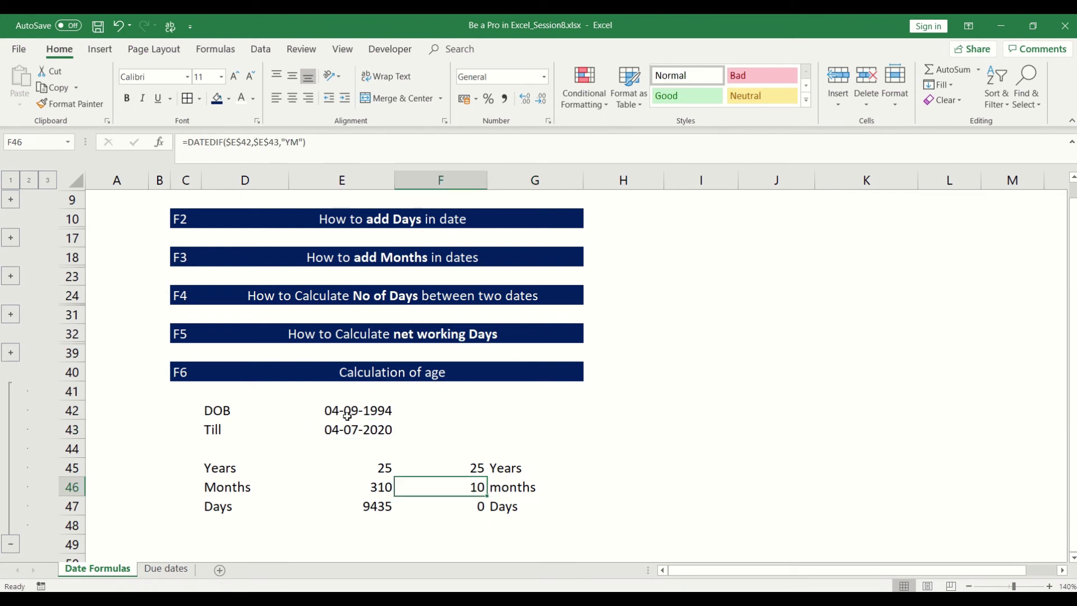
left_click(335, 430)
key("BackSpace")
type("1")
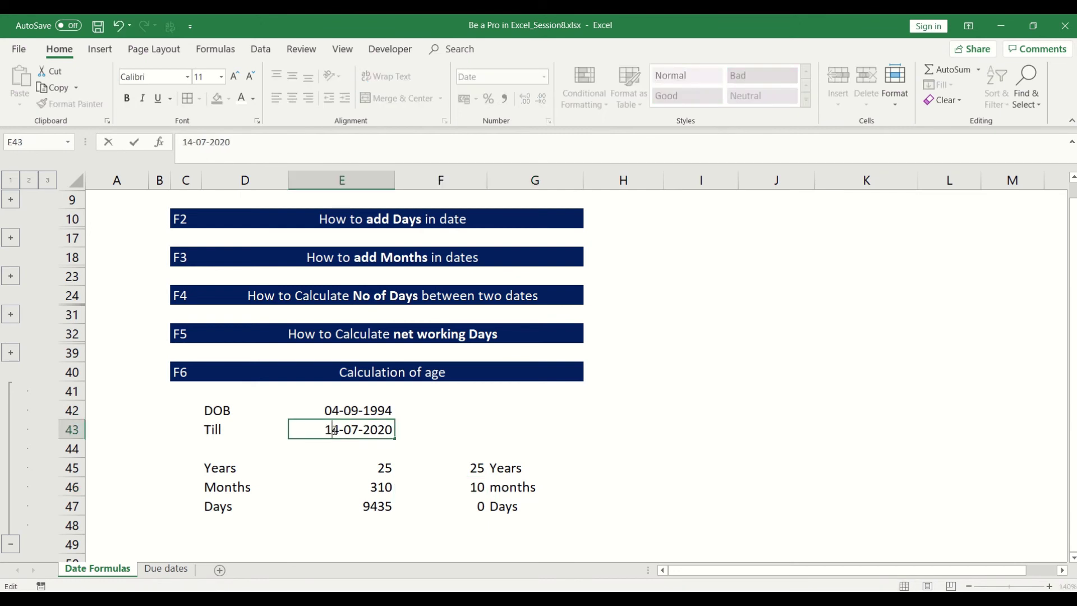
key("Return")
left_click(333, 430)
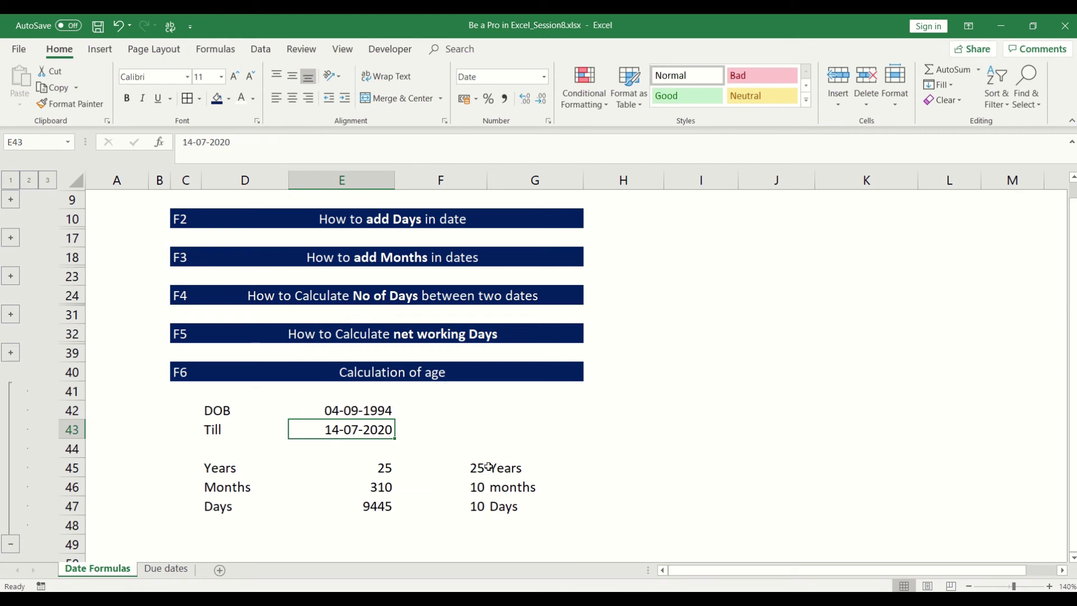
Compare the total age values in E45:E47 with the years, months and days breakdown in F45:G47
left_click(489, 492)
left_click(483, 507)
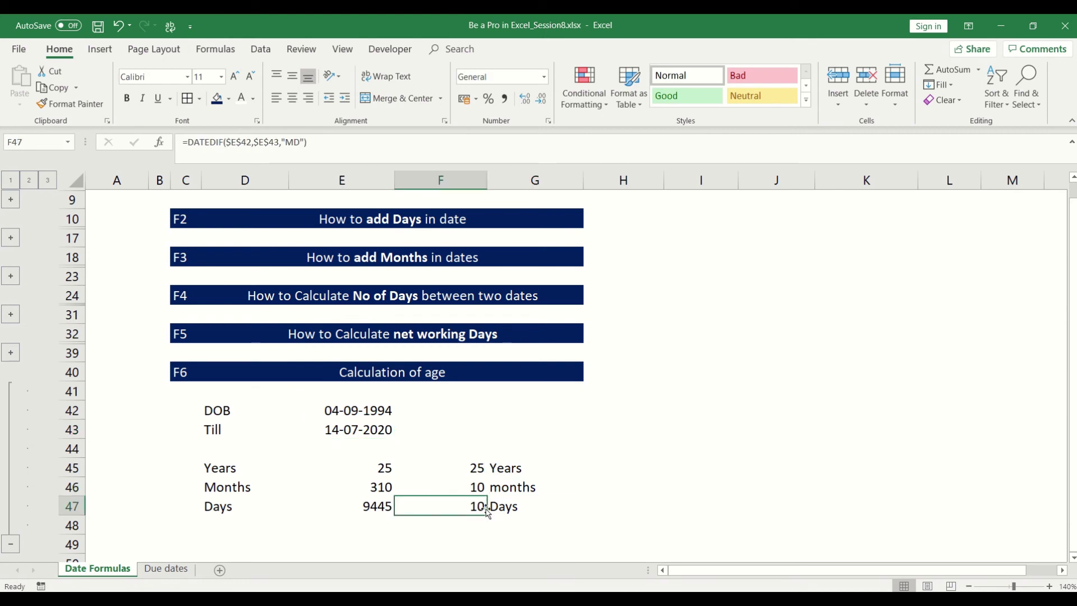
scroll(490, 480, "down", 1)
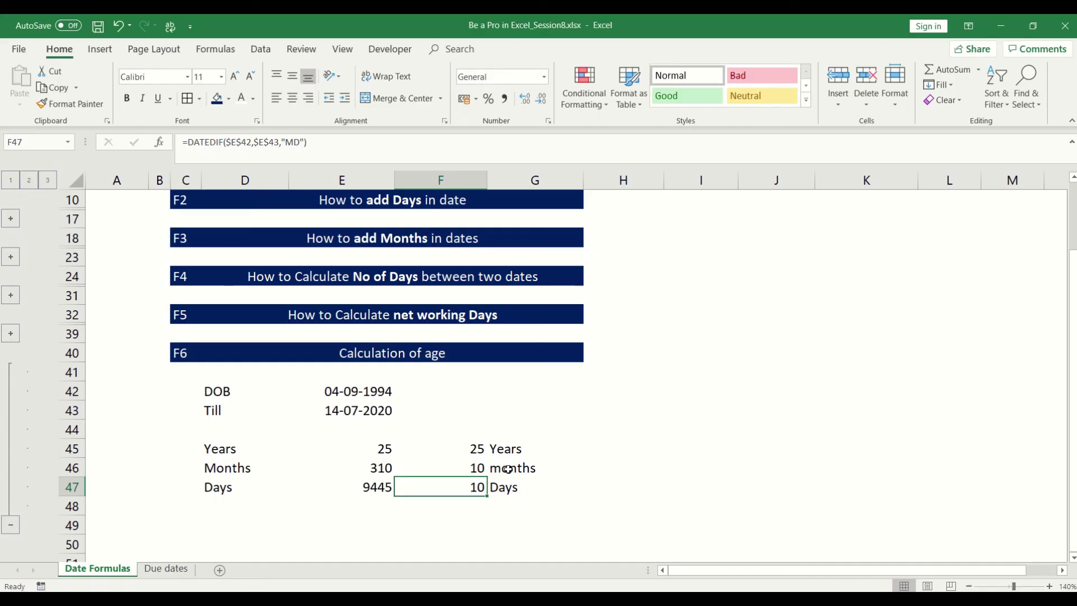
left_click_drag(384, 453, 387, 488)
left_click_drag(476, 450, 490, 488)
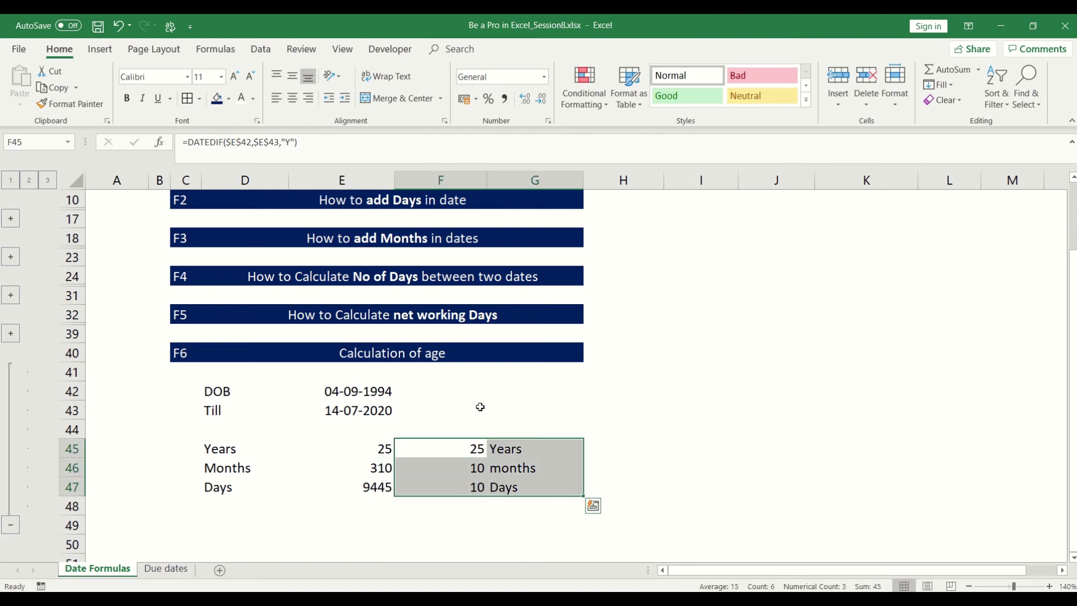
left_click(477, 404)
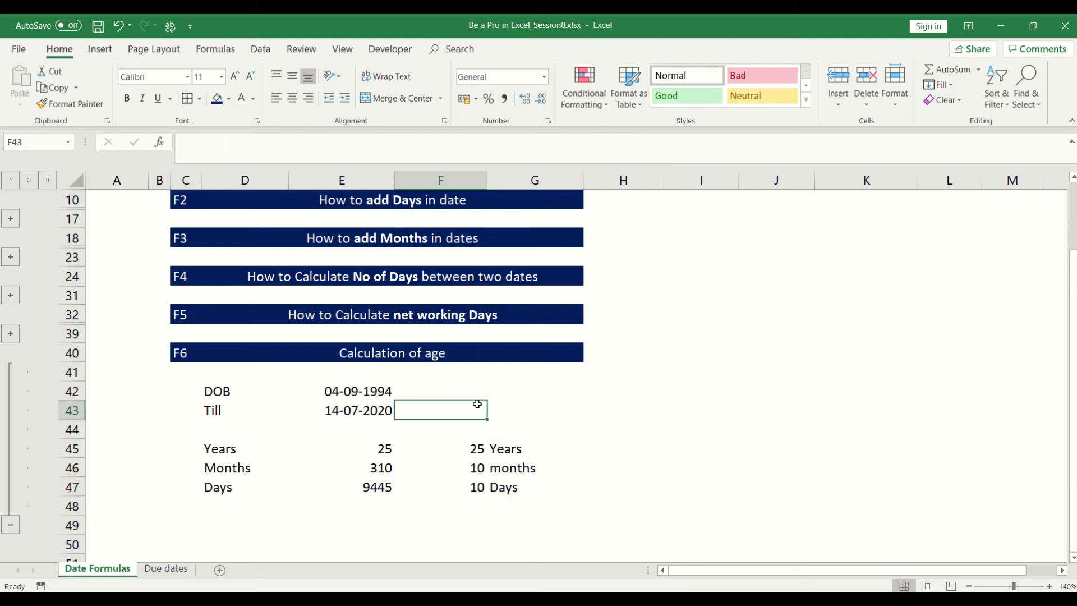
key("Right")
key("Up")
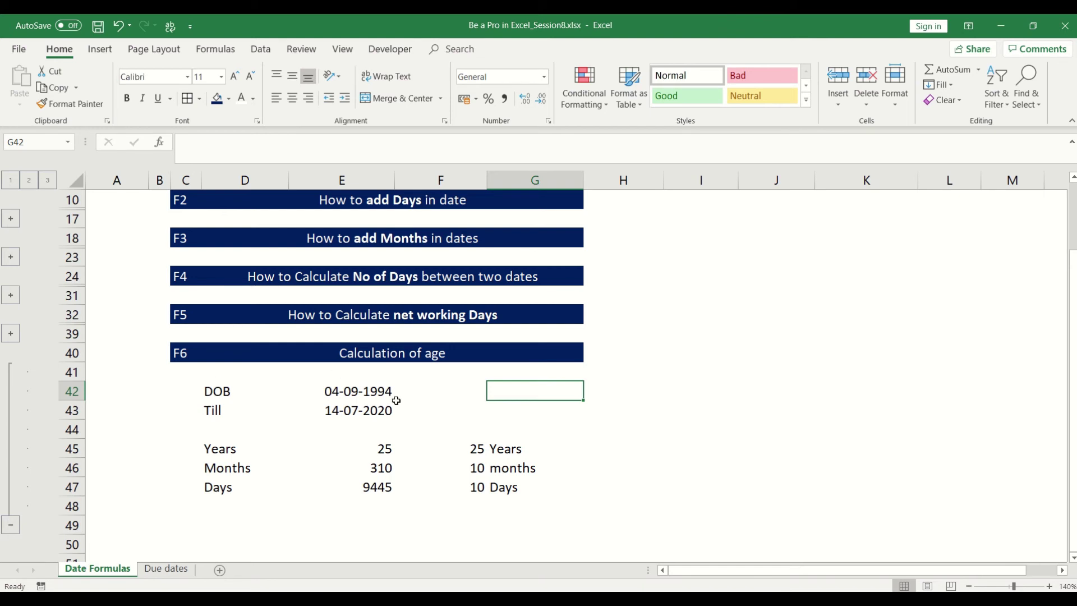
Collapse the F6 Calculation of age section and review the section headings on the Date Formulas sheet
left_click(13, 528)
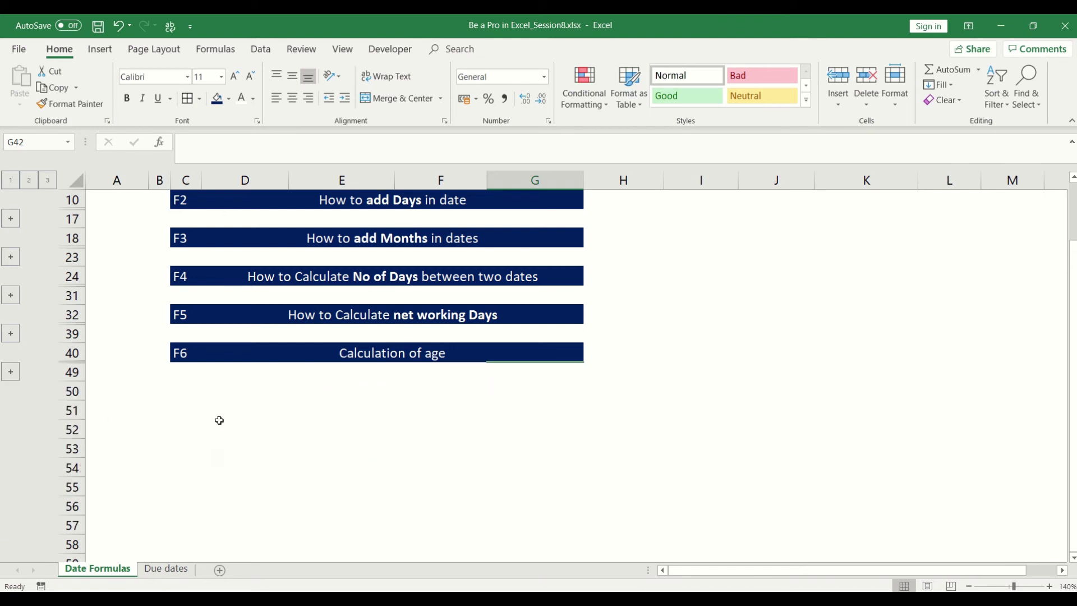
left_click(167, 569)
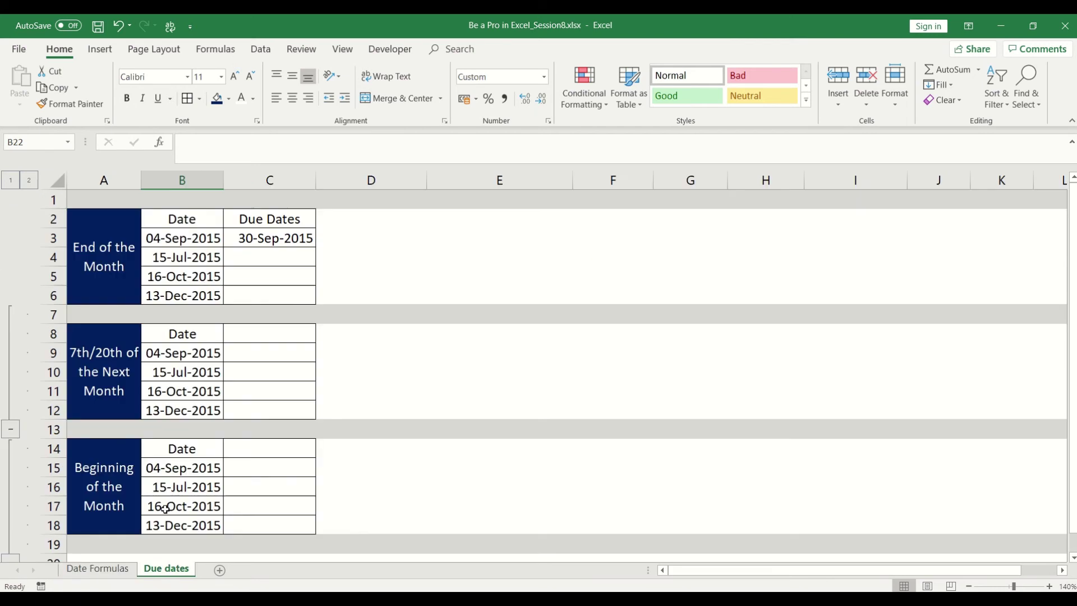
left_click(123, 571)
scroll(279, 413, "up", 1)
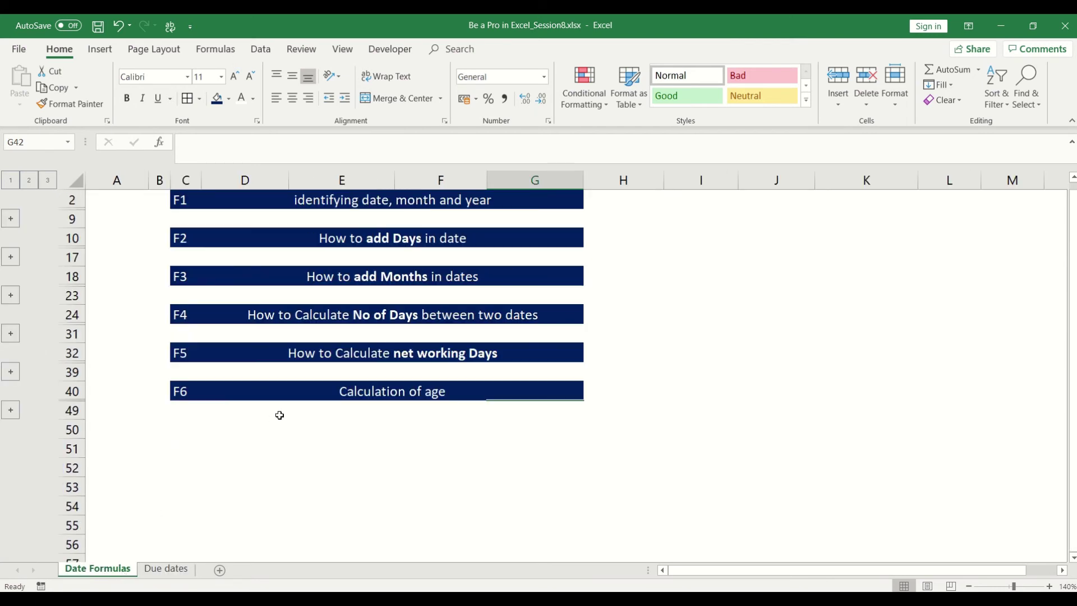
left_click(373, 239)
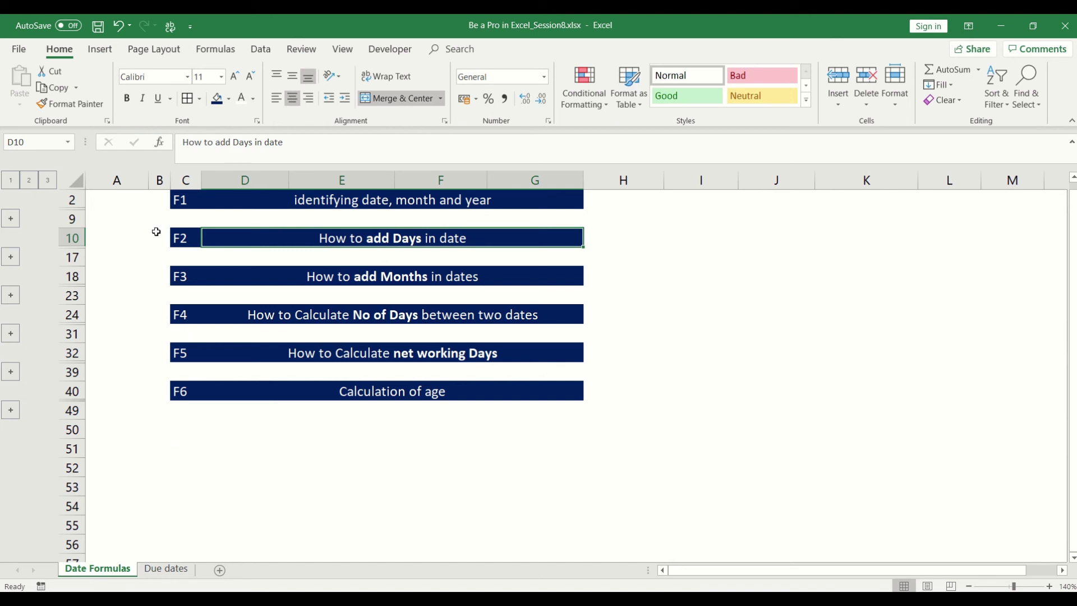
left_click(340, 279)
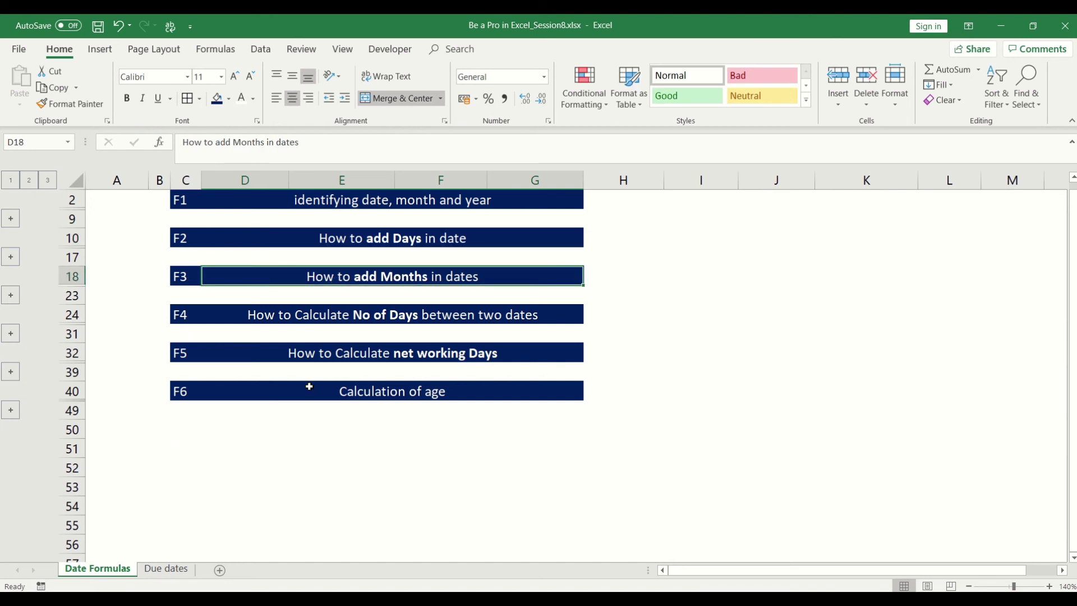
Open the Due dates sheet and collapse the 7th/20th of the Next Month and Beginning of the Month groups
left_click(166, 569)
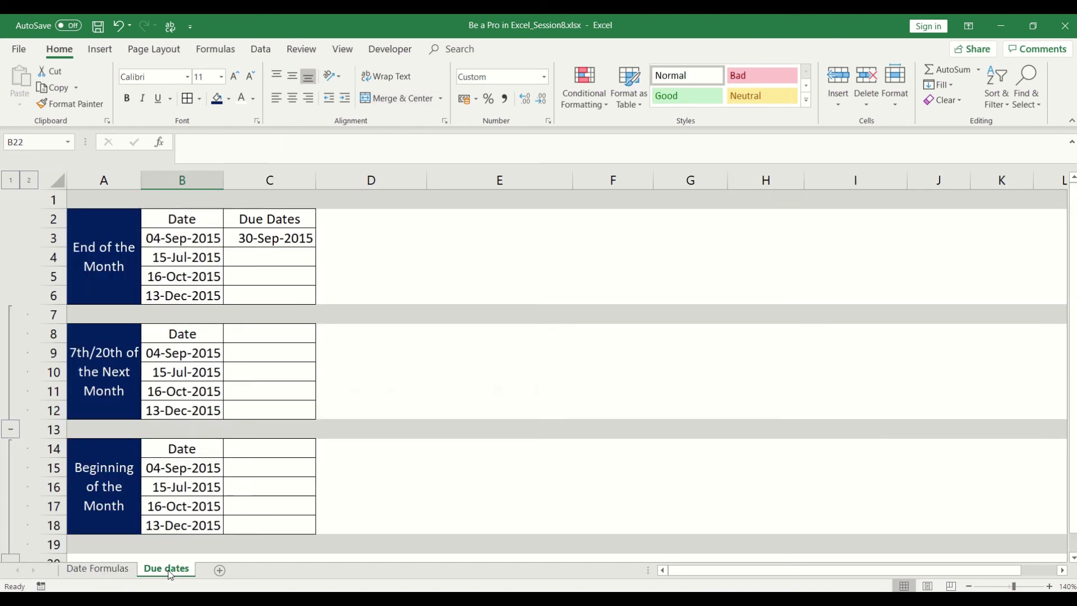
left_click(10, 429)
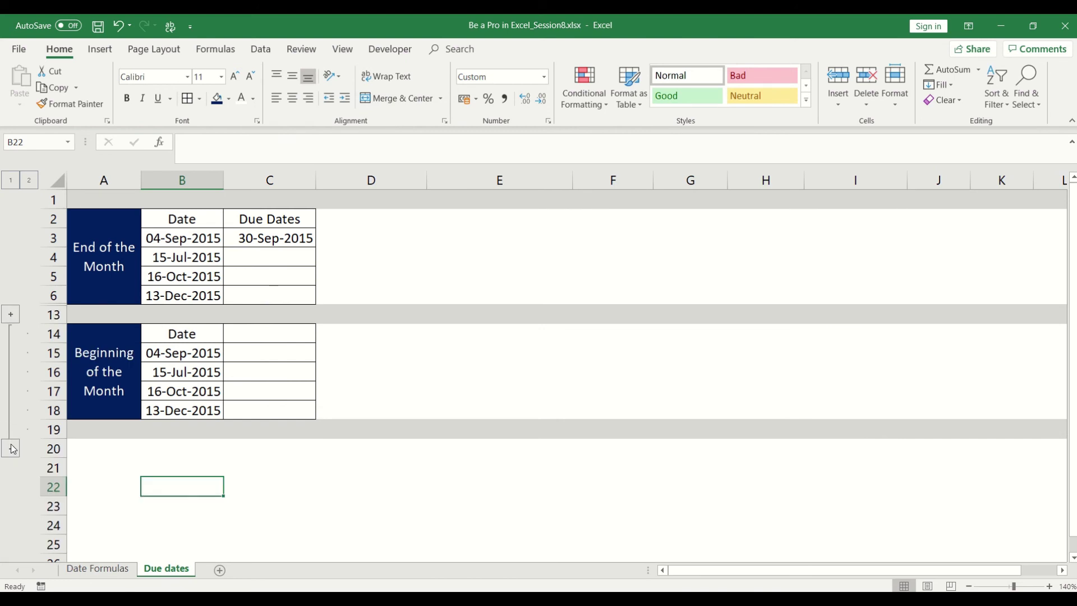
left_click(10, 430)
left_click(119, 261)
Replace the content of C3 with the formula =EOMONTH(B3,0) to return the month-end due date
left_click(209, 239)
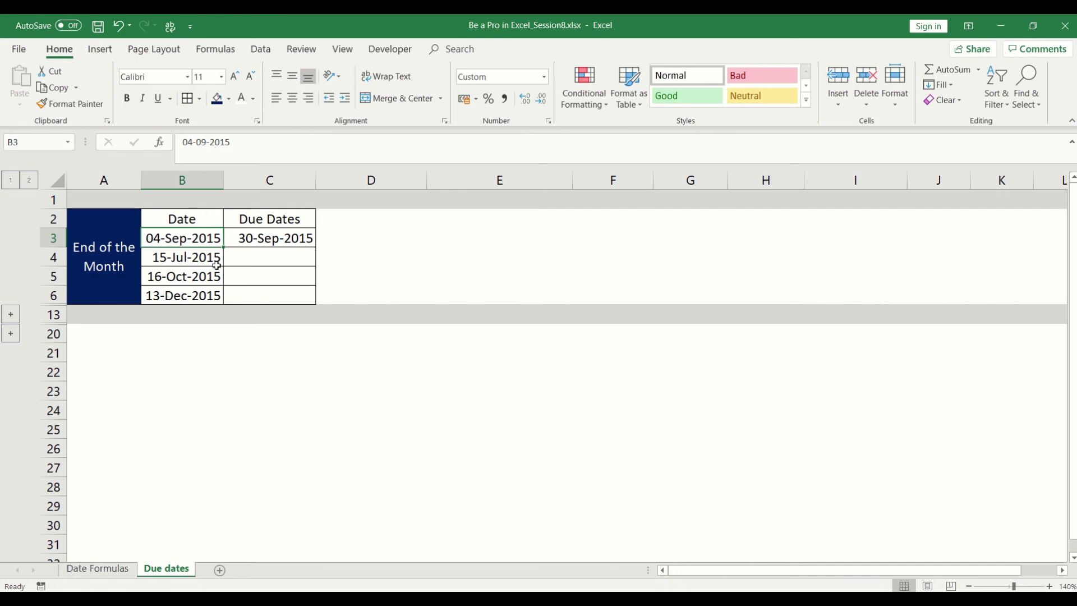
key("Right")
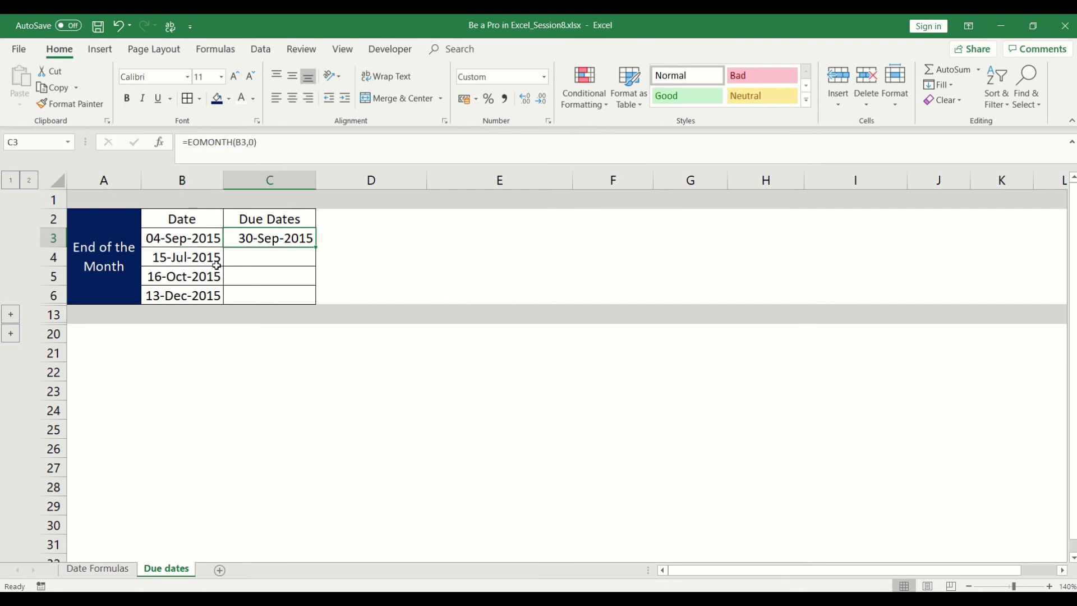
key("Delete")
type("=")
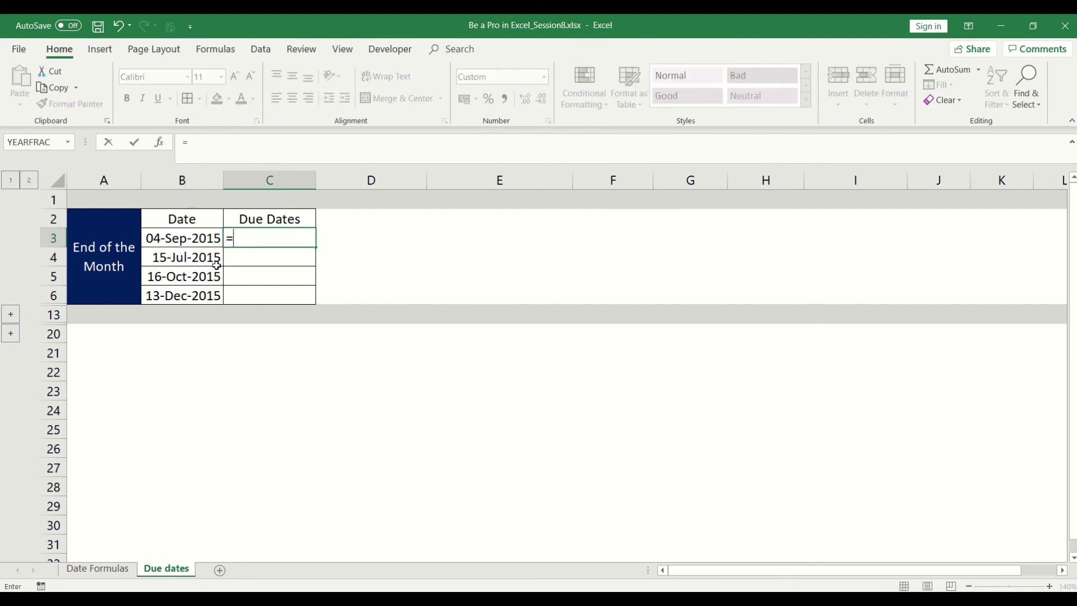
type("EOmo")
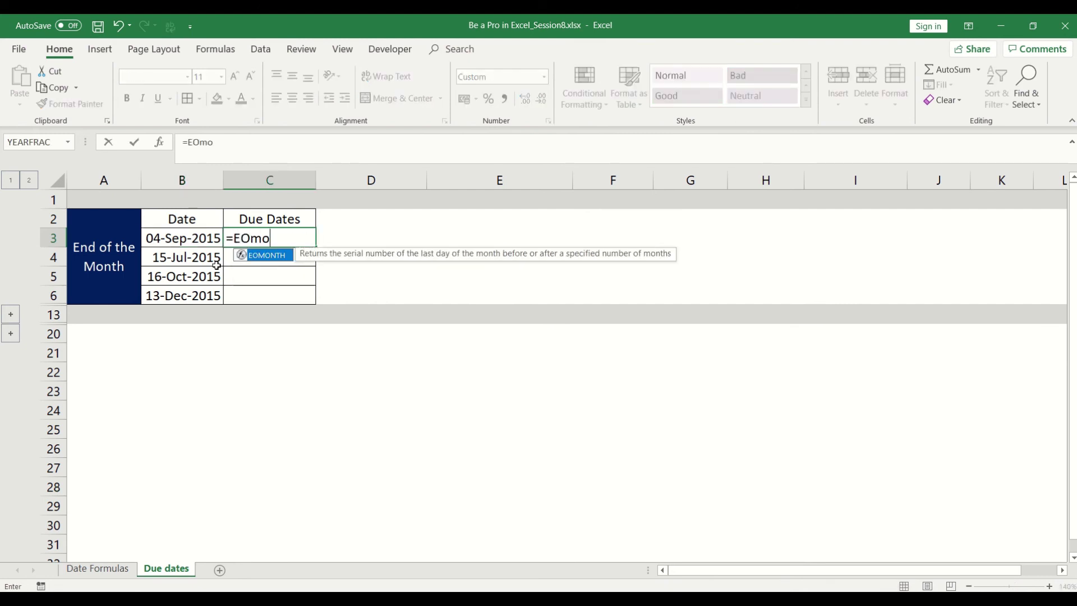
type("nth(")
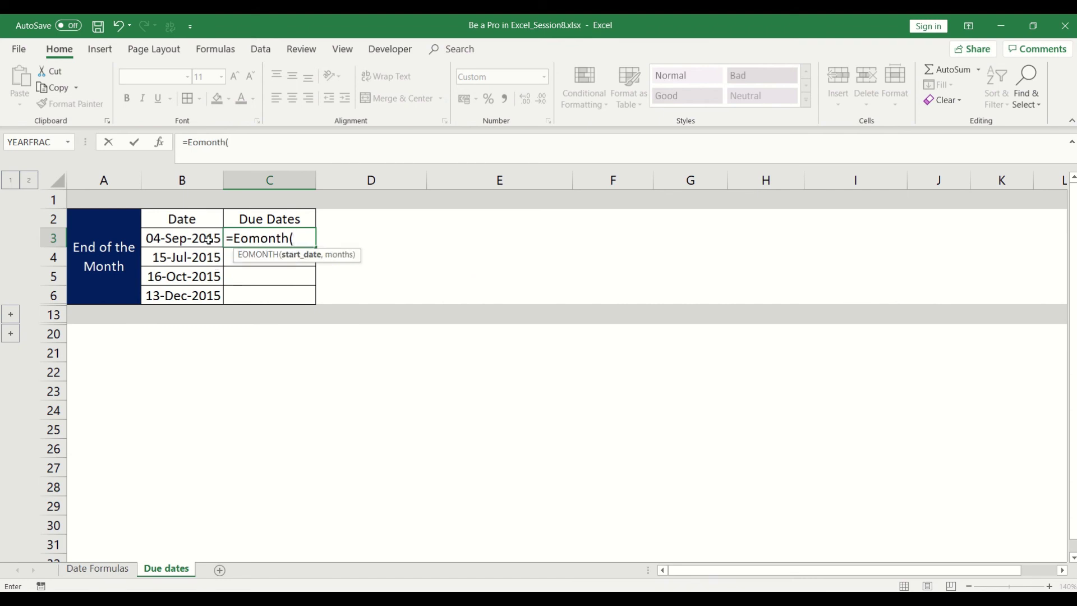
left_click(209, 239)
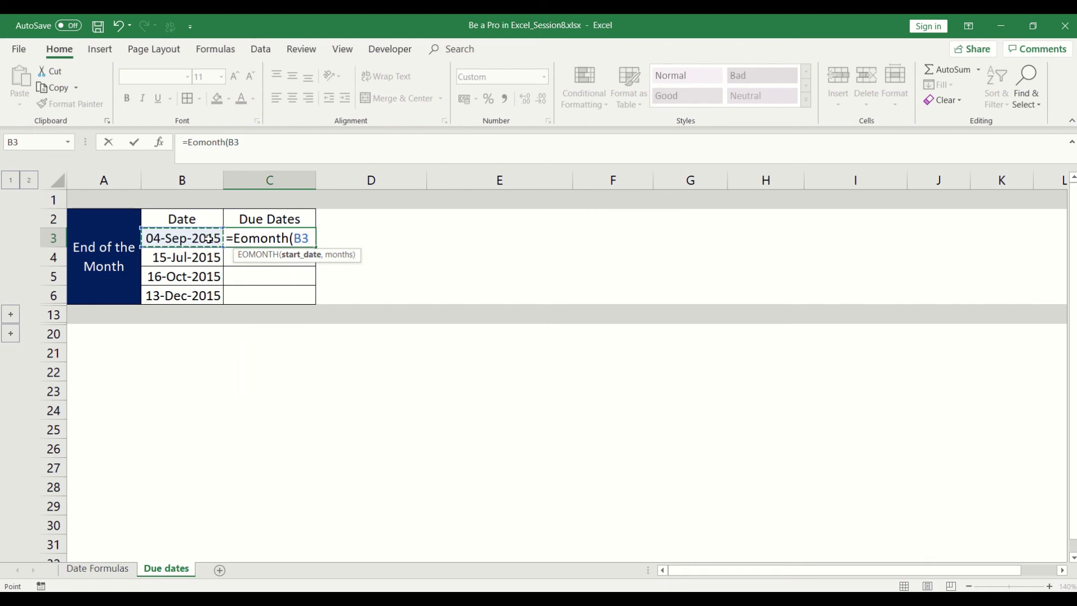
type(",")
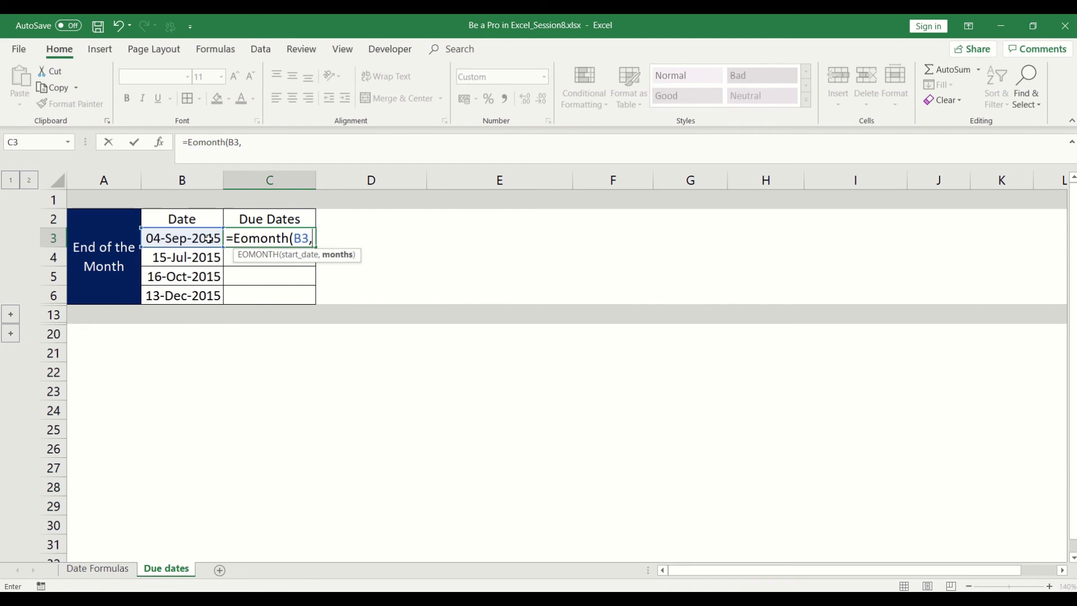
type("0)")
key("Return")
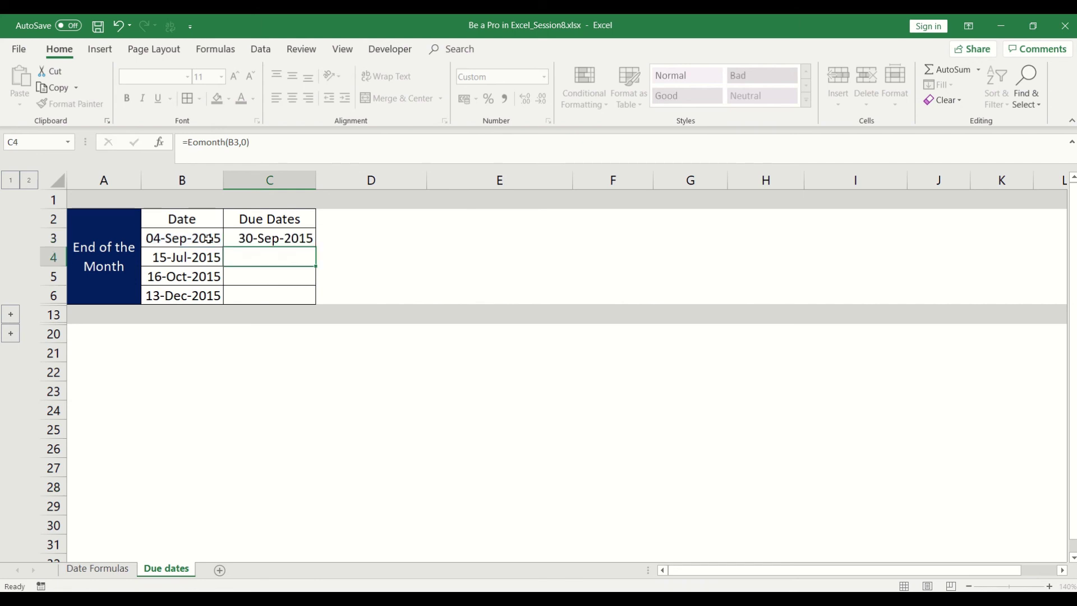
Change the months argument of the EOMONTH formula in C3 to 1
left_click(258, 233)
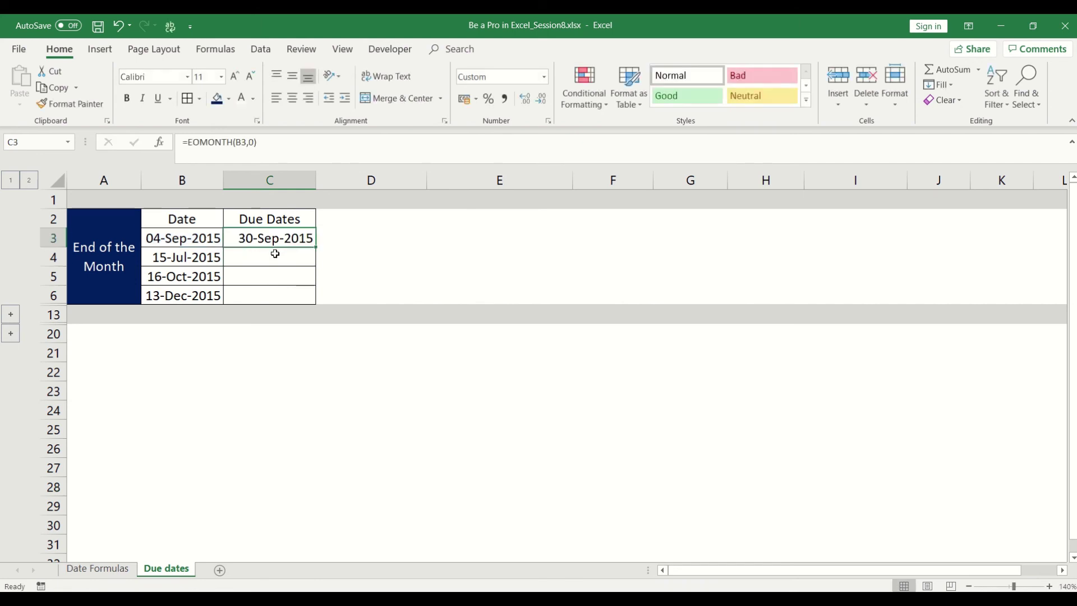
key("F2")
key("BackSpace")
type("1")
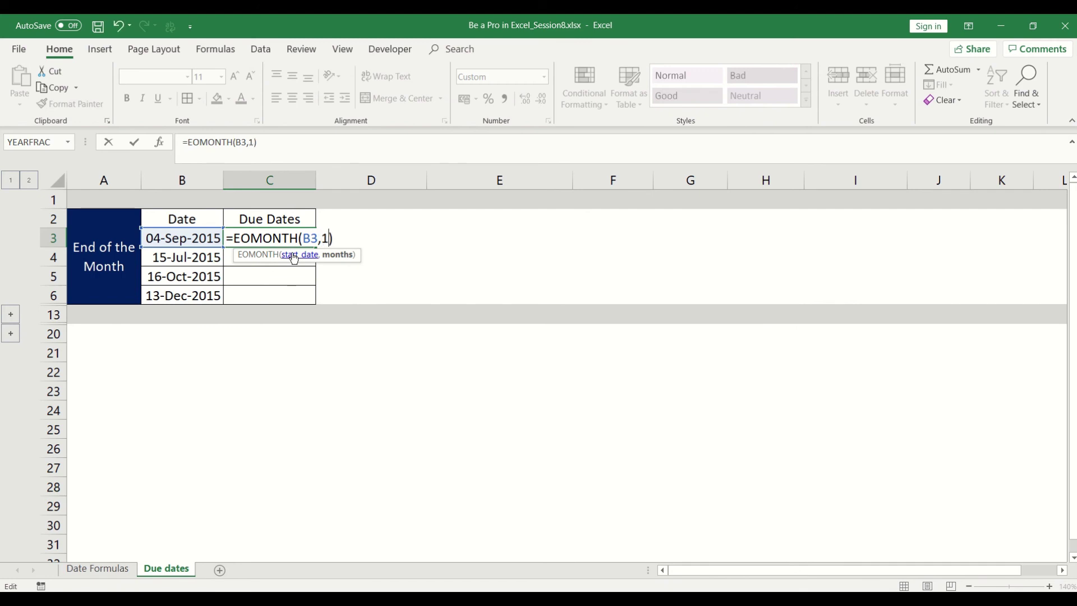
key("ctrl+Return")
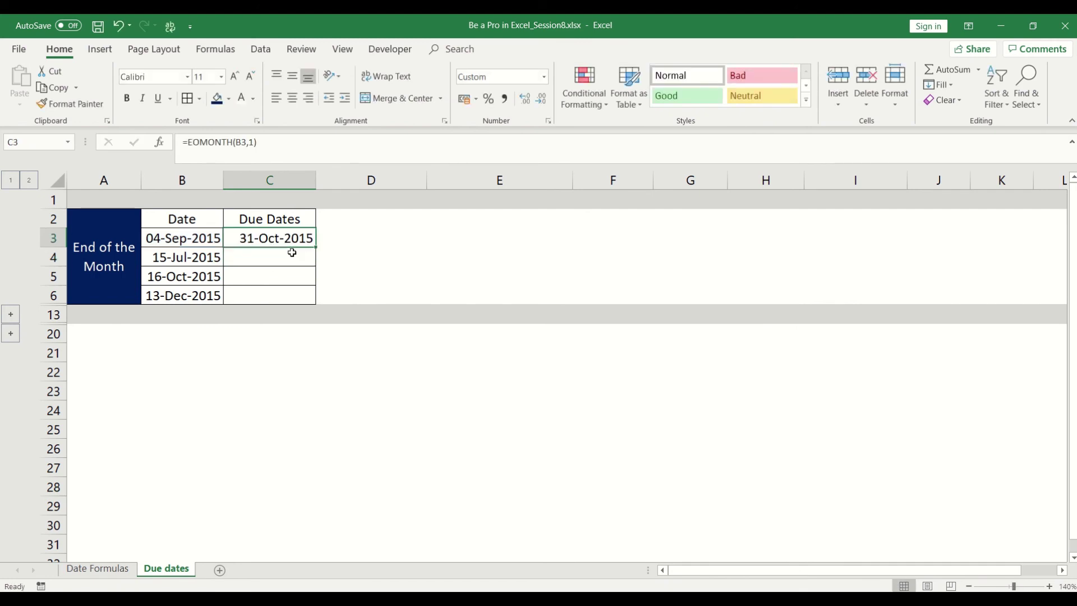
Set the months argument in the C3 formula to 0 and fill the formula down through C6
key("F2")
key("Left")
key("BackSpace")
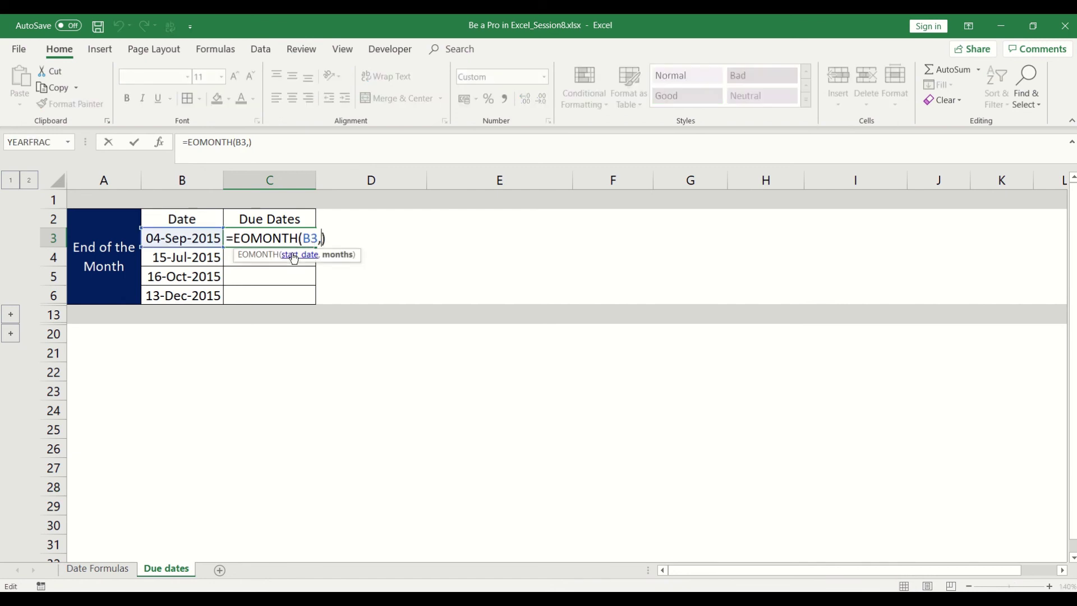
type("0")
key("ctrl+Return")
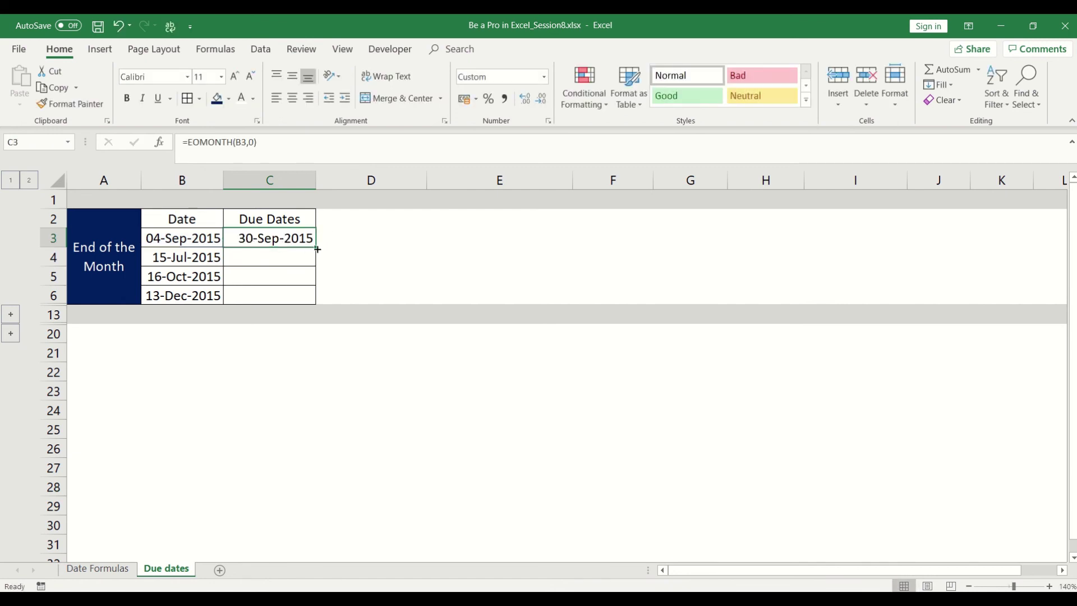
left_click_drag(315, 248, 312, 298)
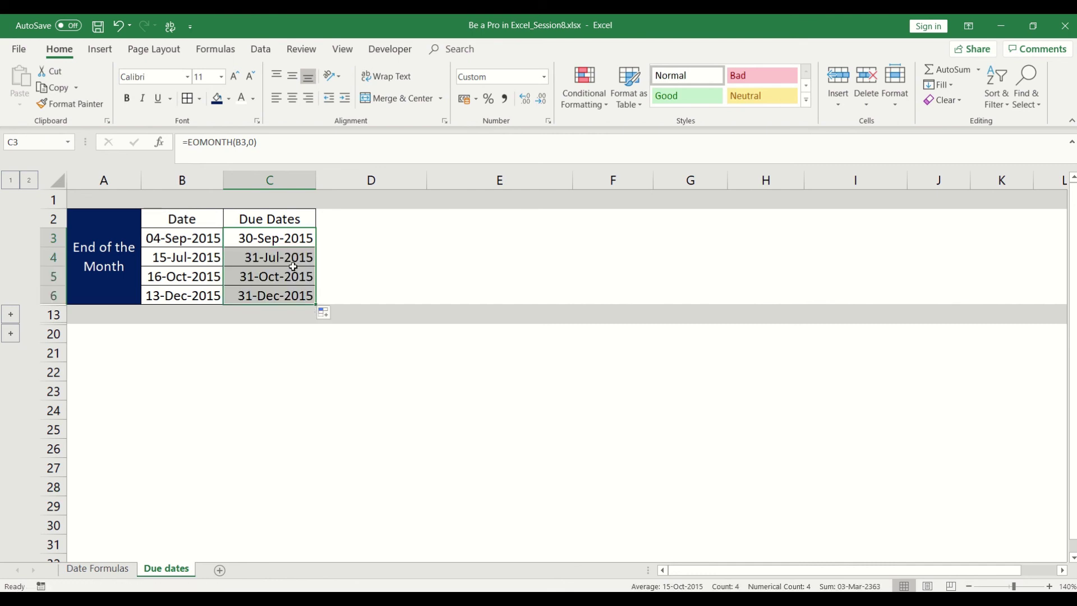
Compare the dates in B3:B6 with their month-end due dates in C3:C6 and inspect the EOMONTH formula in C6
left_click(293, 275)
left_click(195, 258)
key("Right")
key("Down")
key("Left")
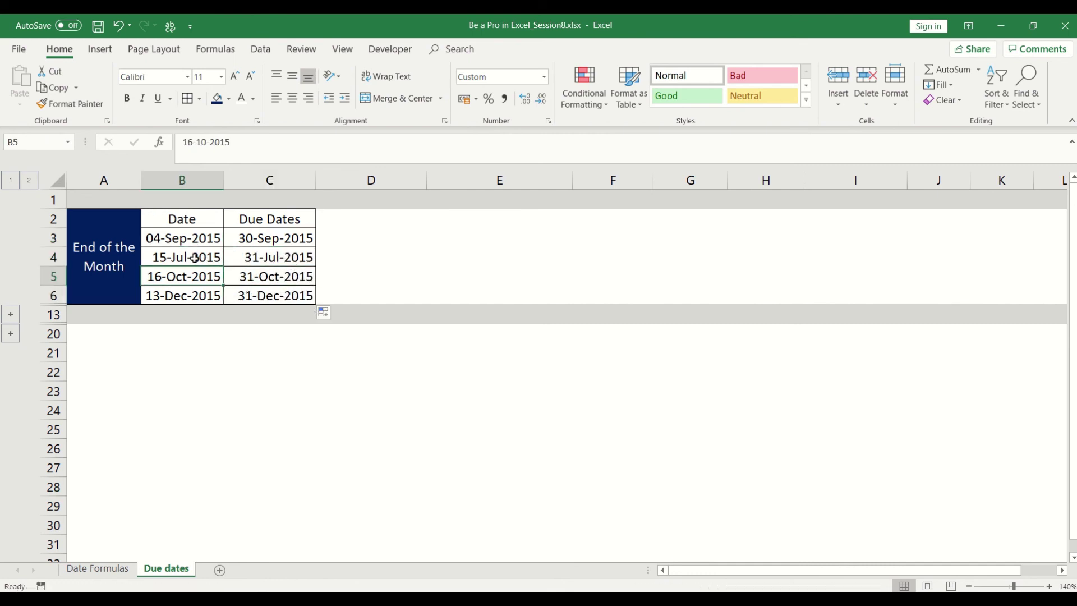
key("Right")
key("Down")
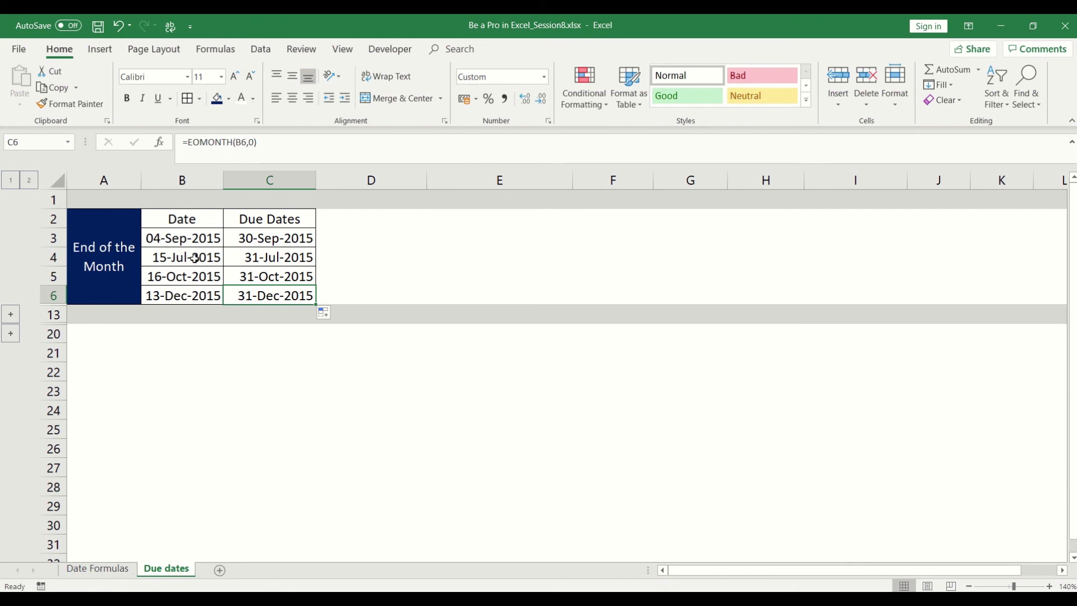
key("F2")
key("Escape")
key("Up")
key("Up")
key("Up")
key("Left")
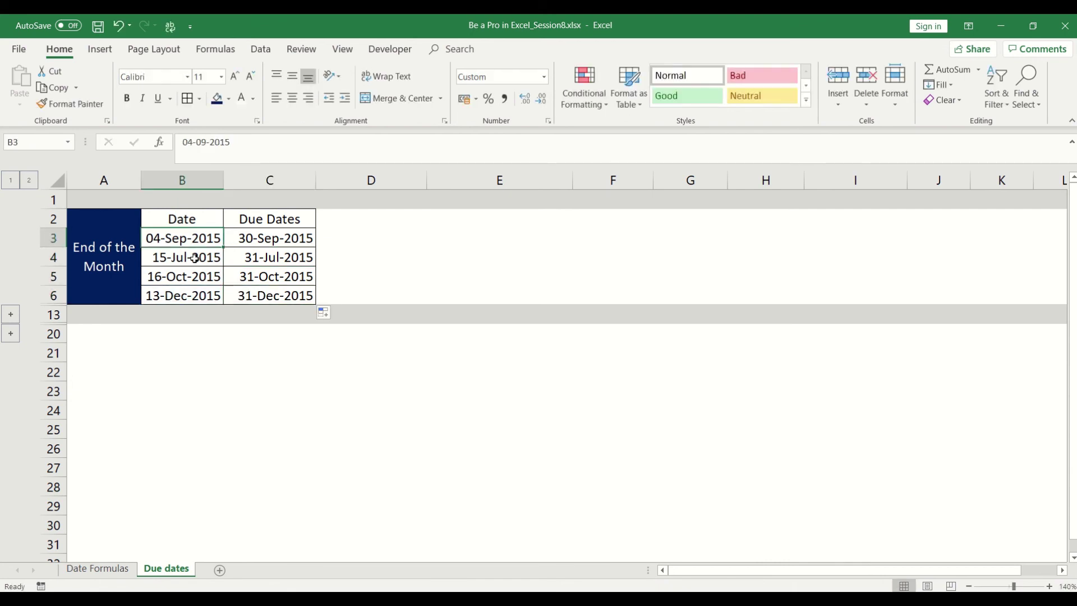
left_click(268, 244)
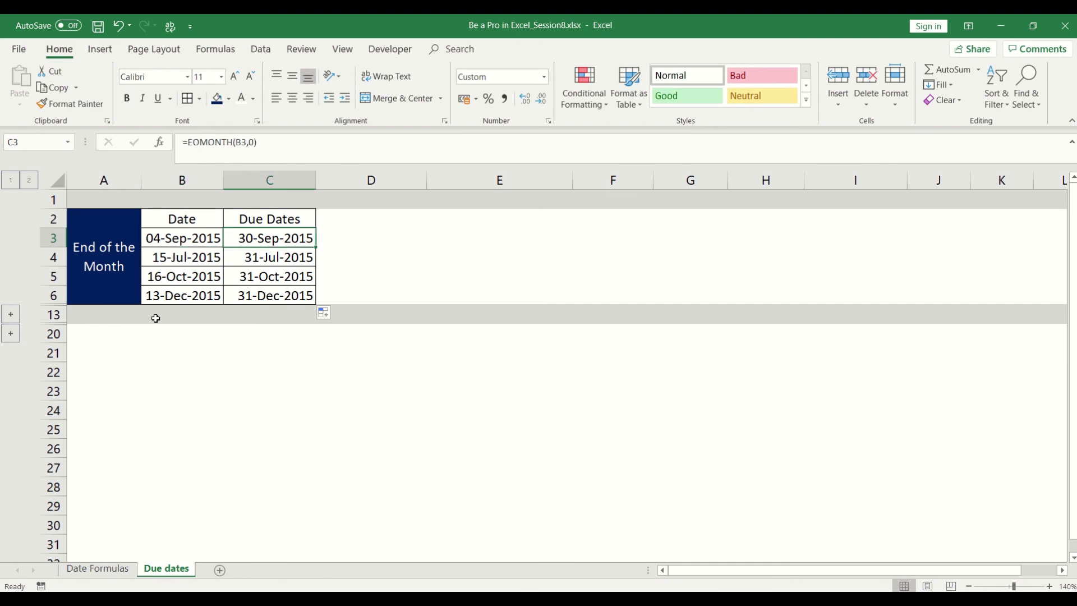
Expand the Beginning of the Month group and enter the header "Due Date" in C14
left_click(11, 334)
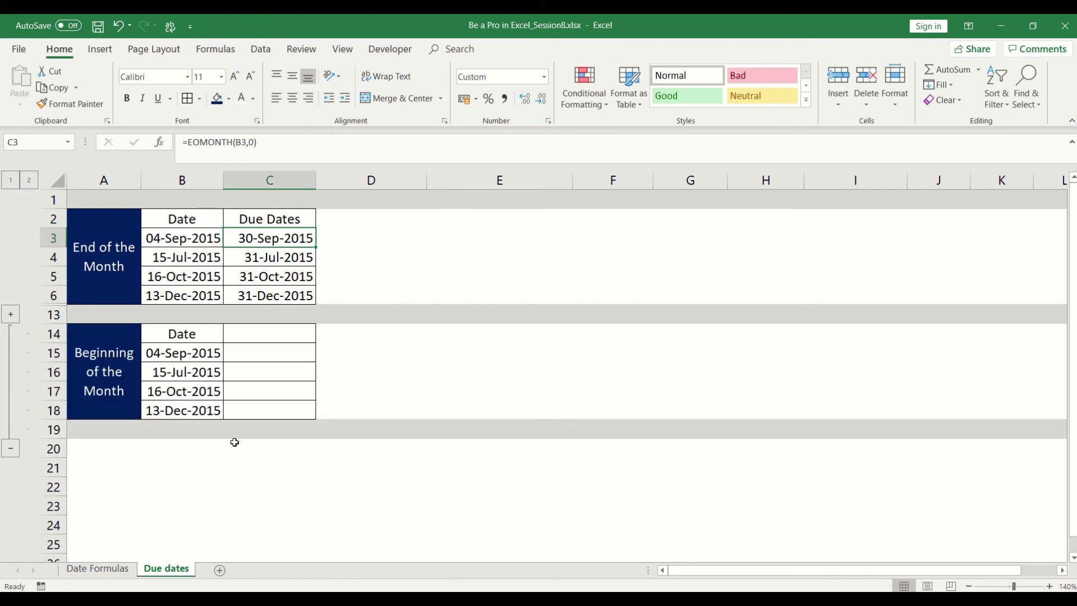
left_click(283, 336)
type("Du")
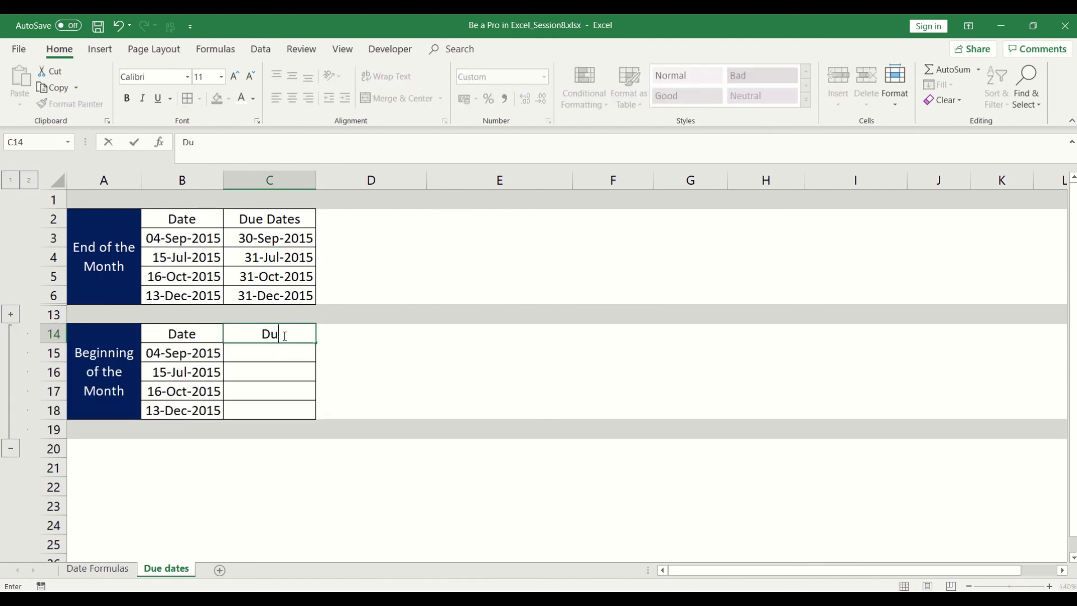
type("e Date")
key("Return")
Enter the formula =EOMONTH(B15,-1) in C15 to return the last day of the previous month
type("=")
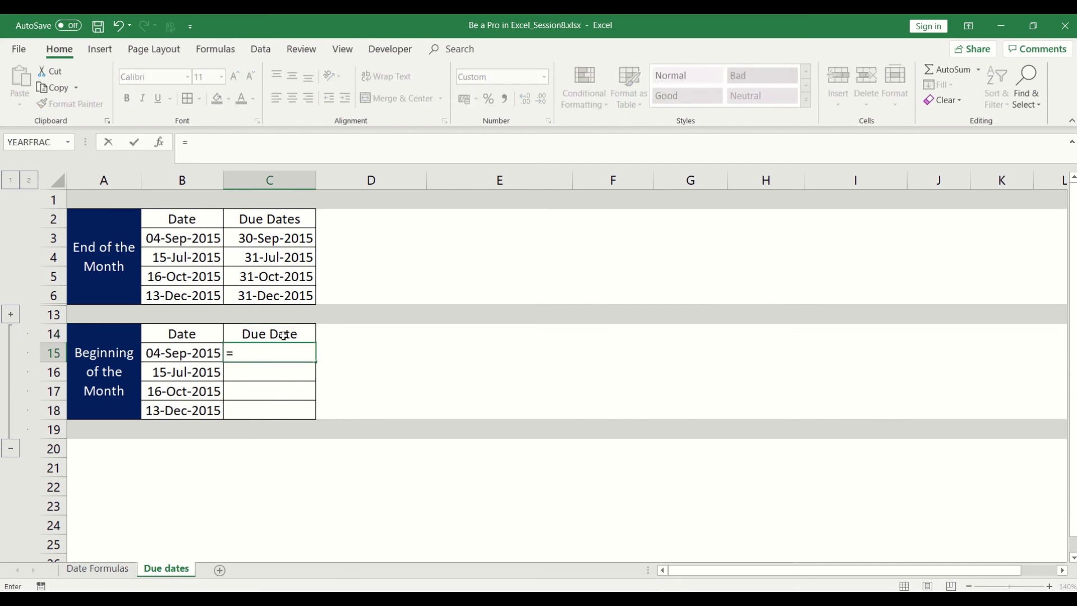
type("eomo")
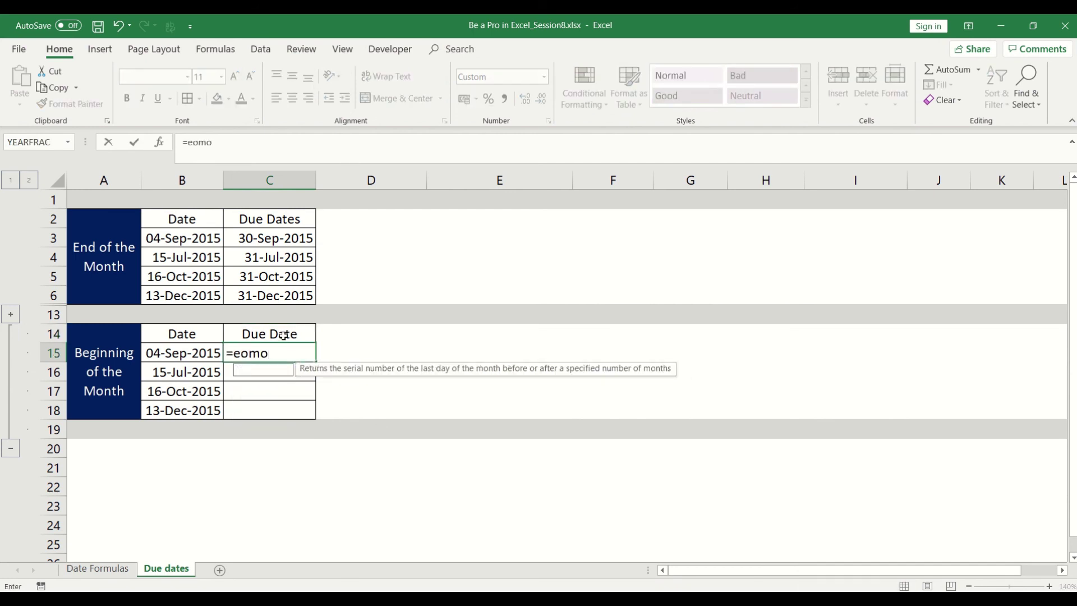
type("nth(")
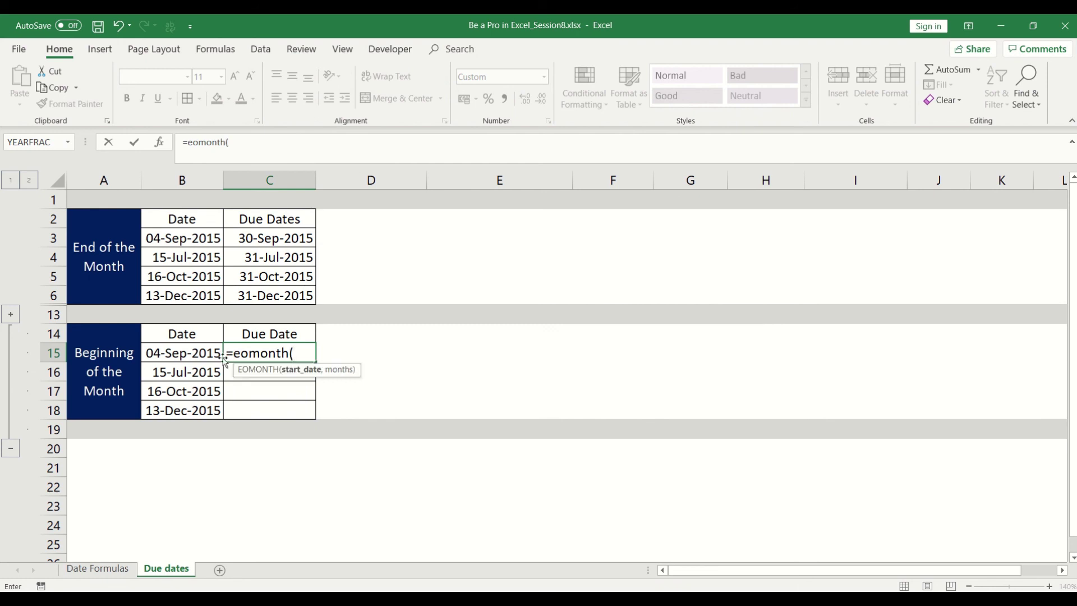
left_click(194, 354)
type(",")
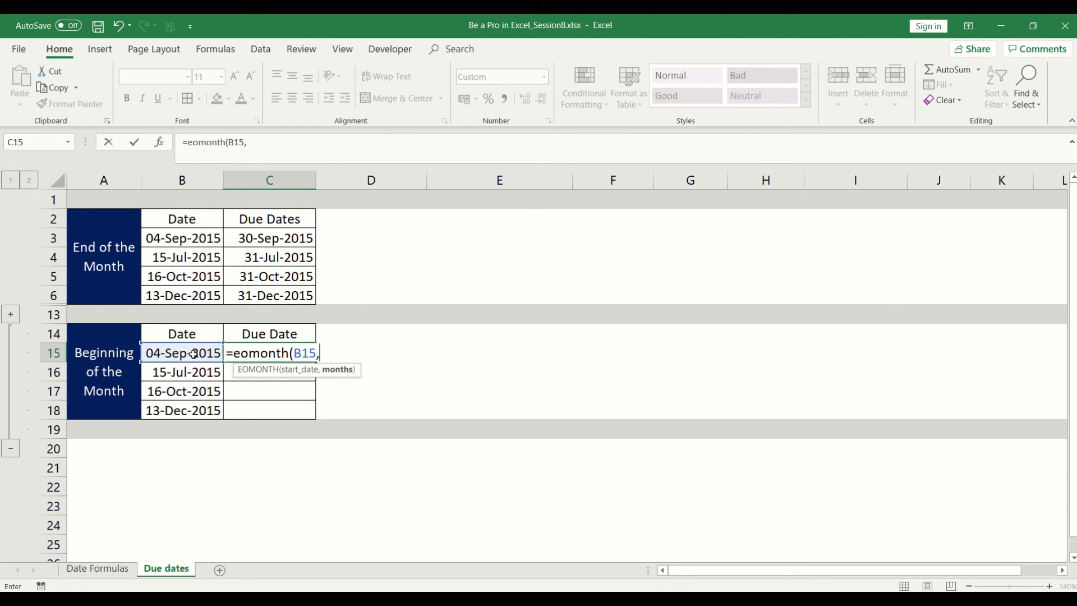
type("-1)")
key("Return")
key("Up")
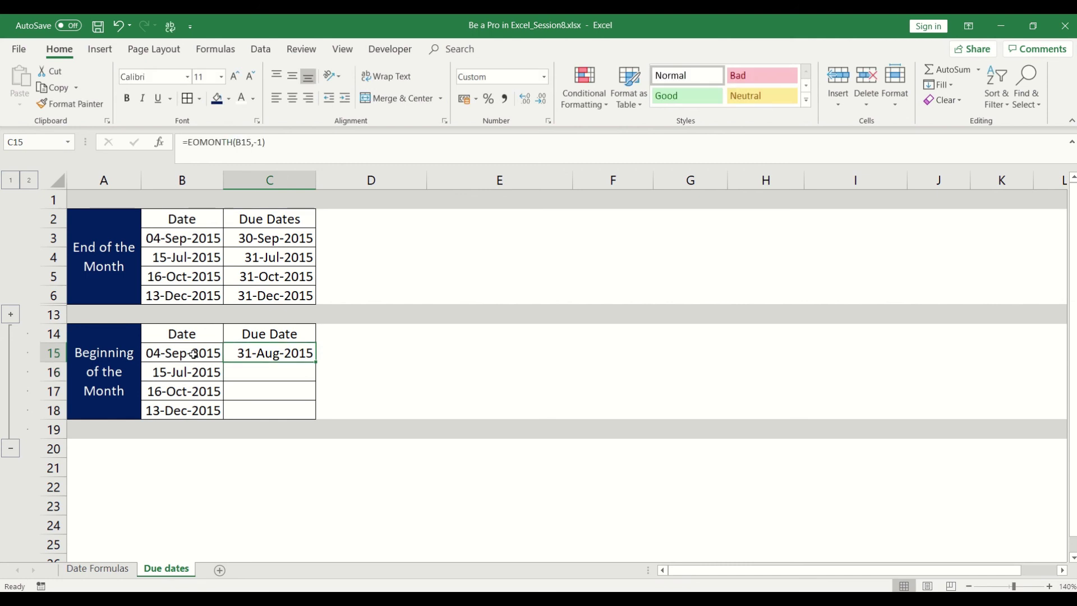
Append +1 to the EOMONTH formula in C15 and compare the result with the date in B15
double_click(269, 355)
type("+")
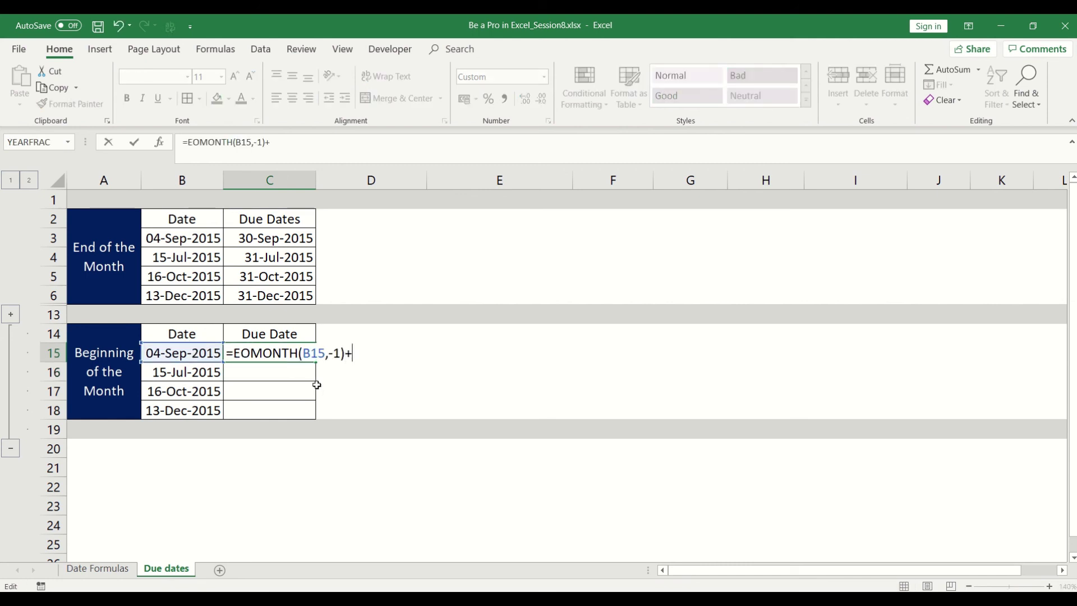
type("1")
key("Return")
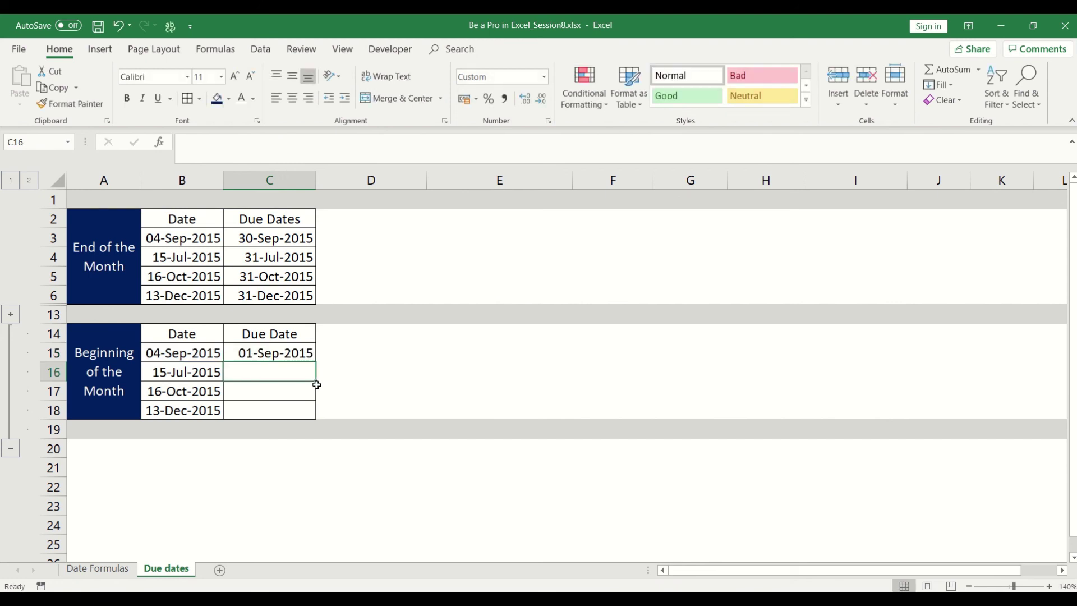
key("Up")
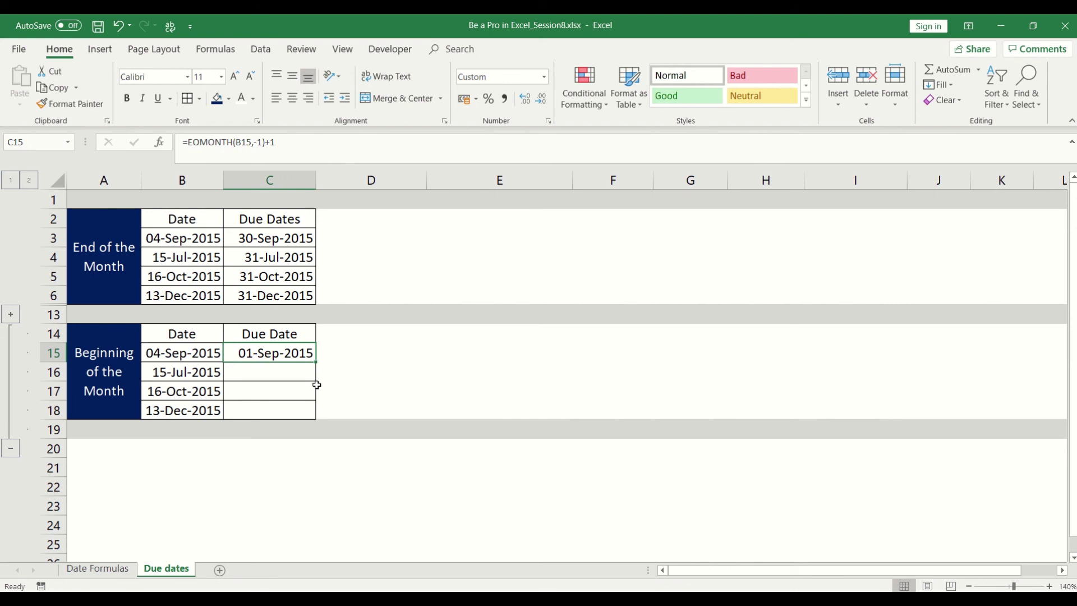
key("Left")
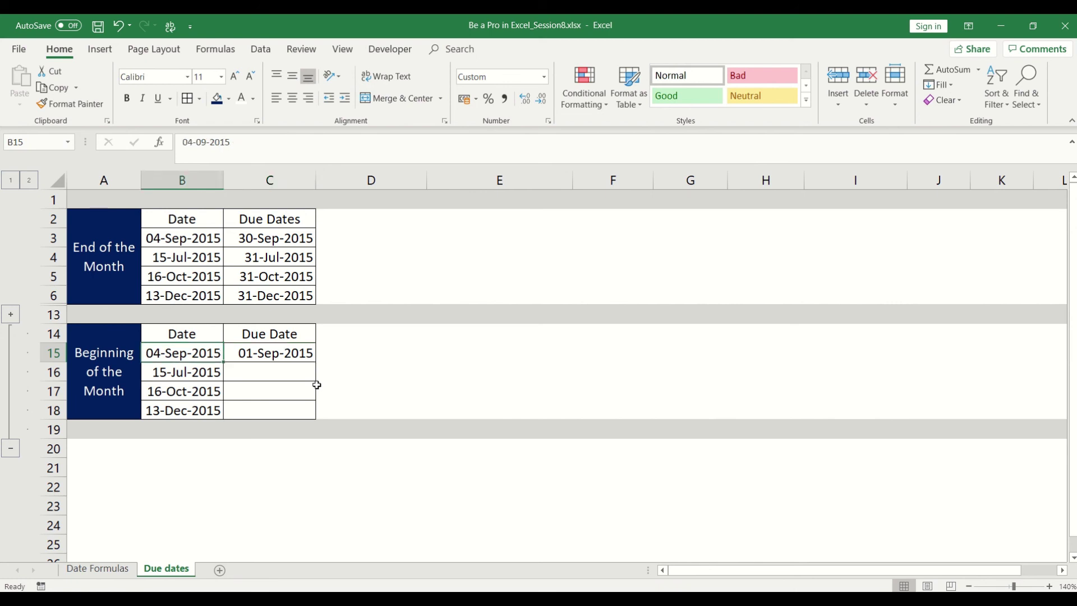
key("Right")
Remove the +1 from the C15 formula, leaving =EOMONTH(B15,-1)
key("F2")
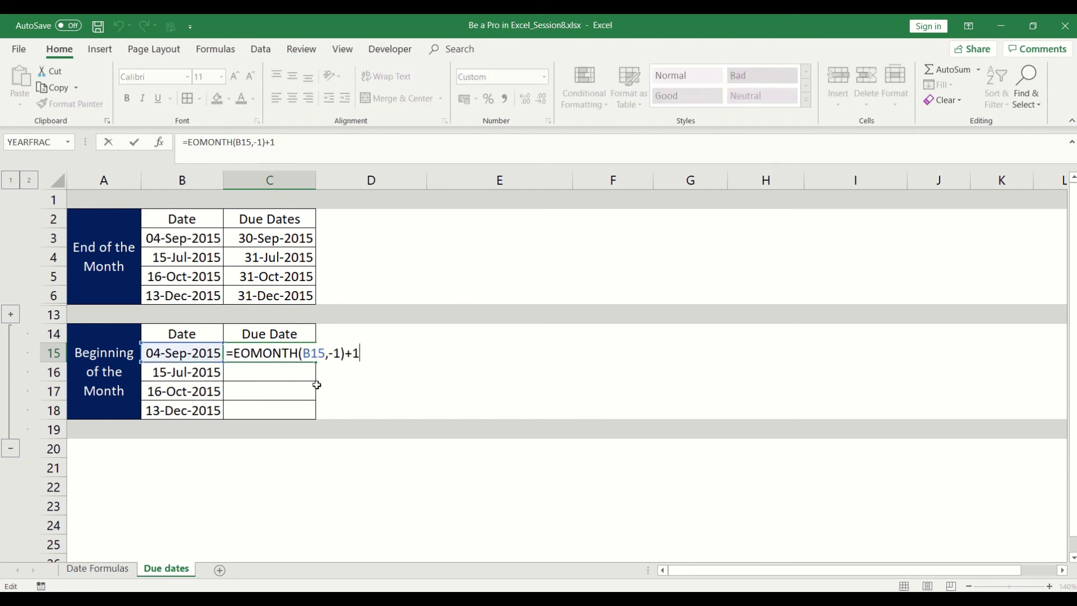
key("BackSpace")
key("BackSpace")
key("BackSpace")
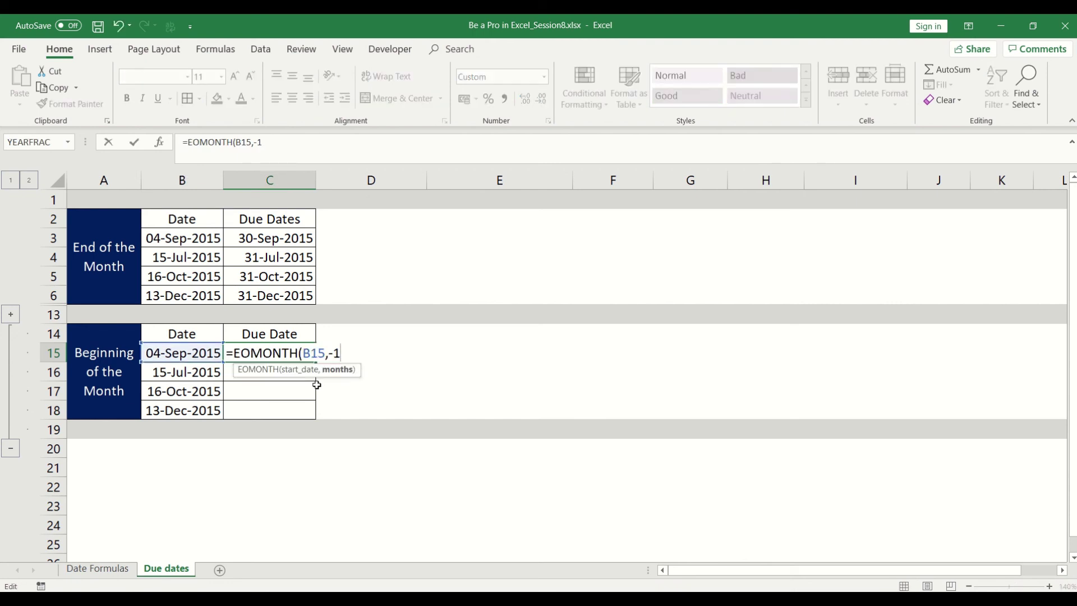
type(")")
key("ctrl+Return")
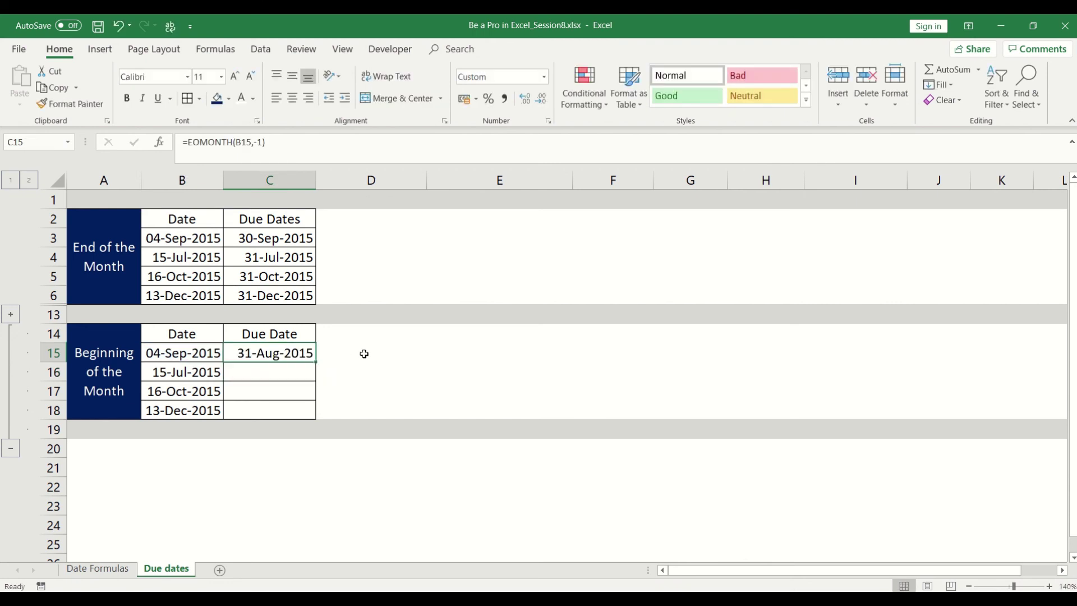
Append +1 to the C15 formula so that it reads =EOMONTH(B15,-1)+1
key("F2")
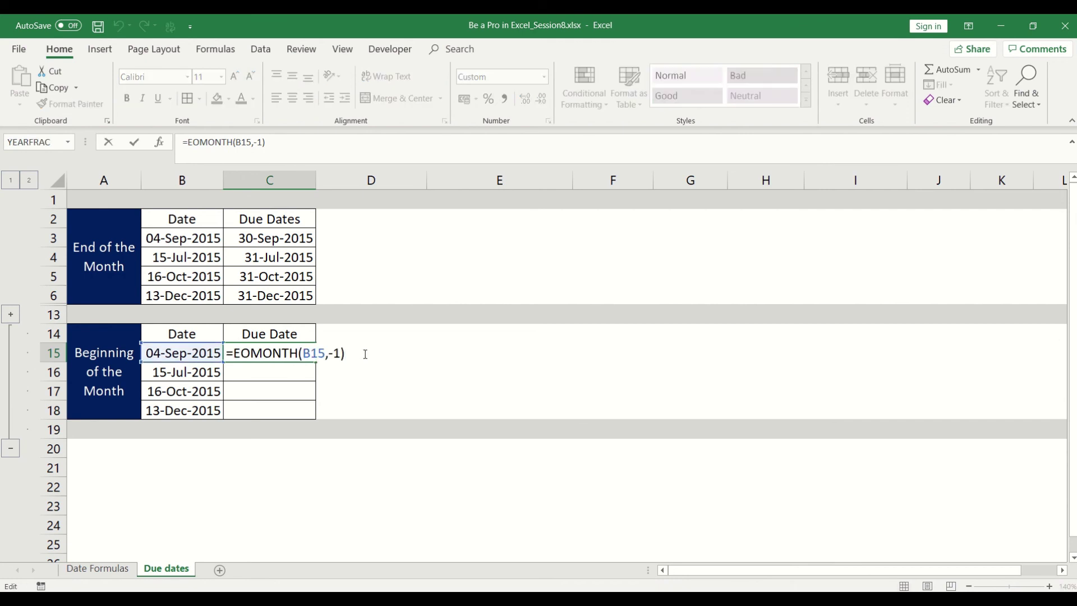
type("+!")
key("BackSpace")
type("1")
key("ctrl+Return")
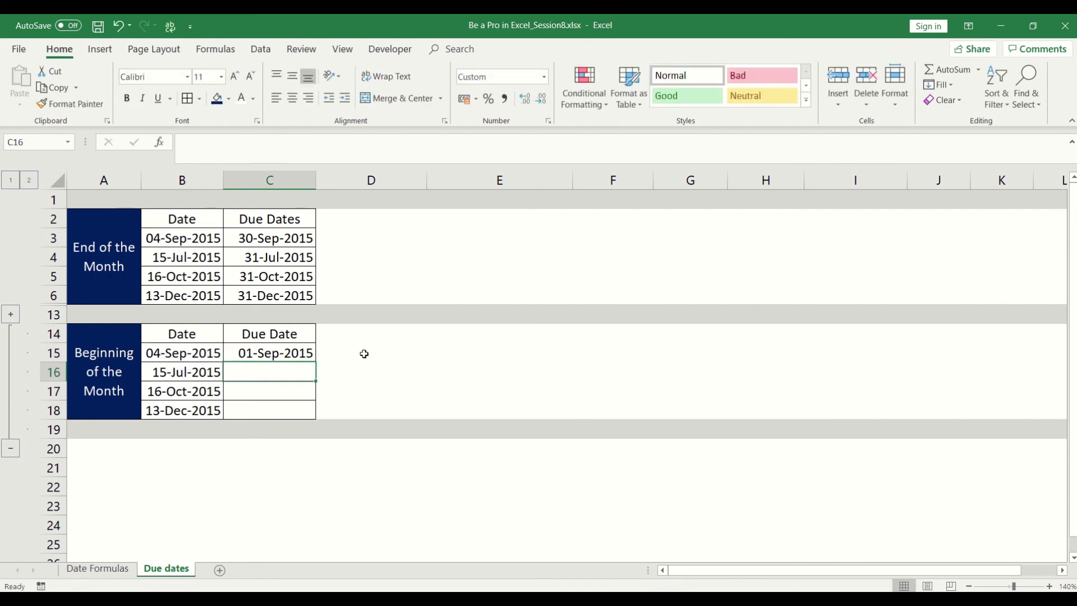
Fill the beginning-of-month formula from C15 down through C18
left_click(206, 355)
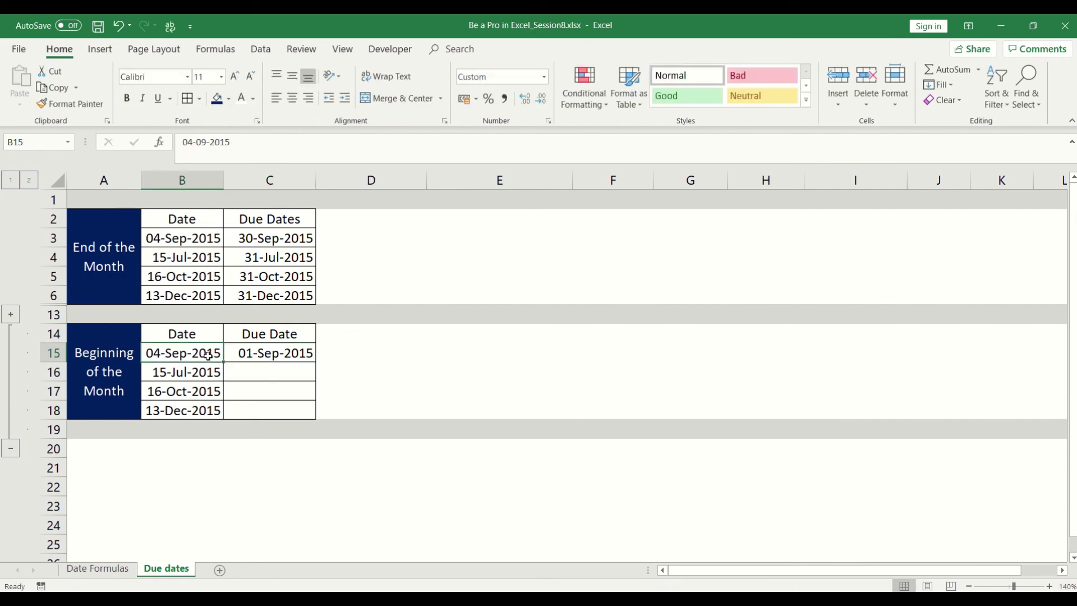
left_click(269, 360)
left_click_drag(312, 365, 310, 411)
Compare the beginning-of-month due dates in C15:C18 with the original dates beside them in column B
left_click(290, 374)
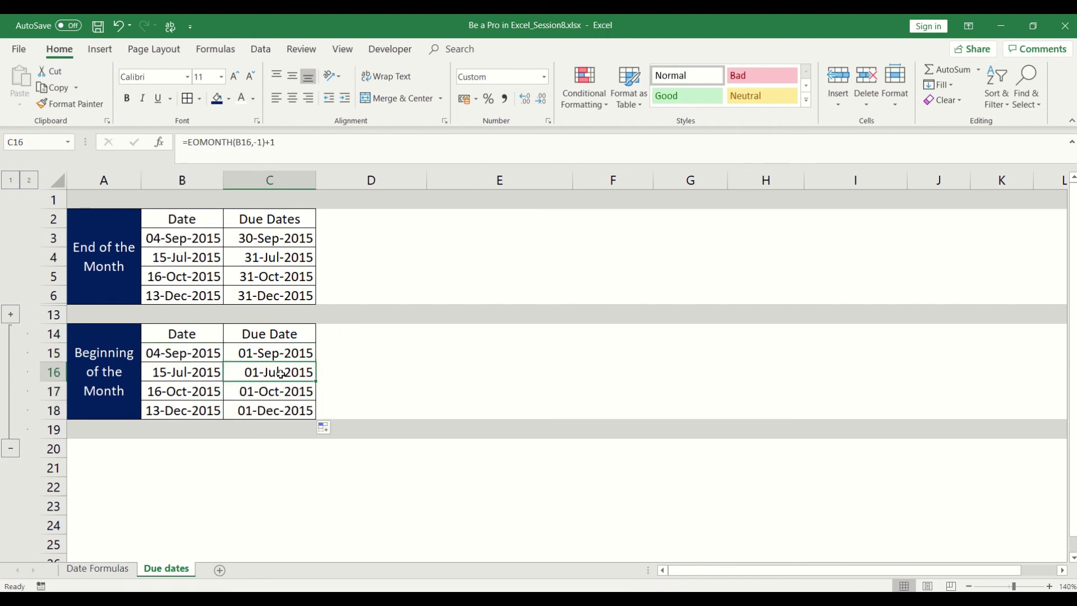
left_click(198, 374)
key("Right")
key("Left")
key("Down")
key("Right")
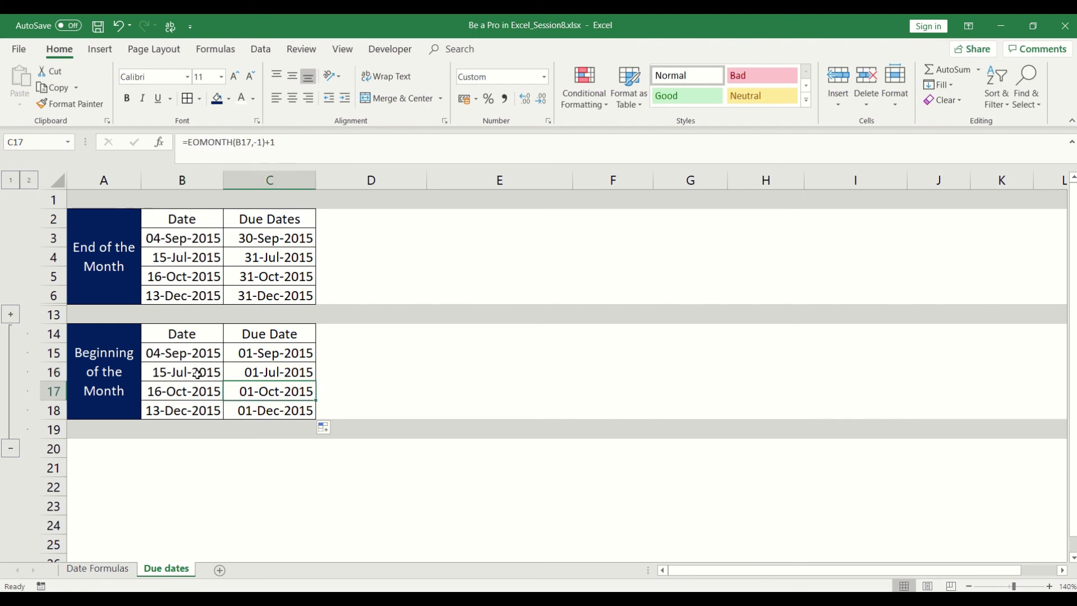
left_click_drag(270, 353, 270, 410)
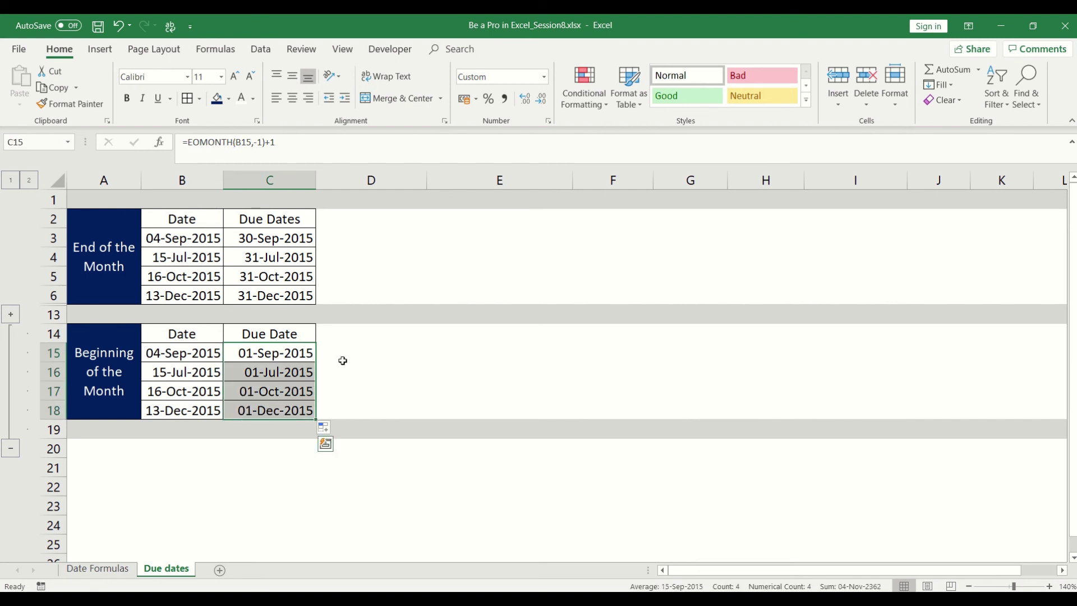
left_click(365, 364)
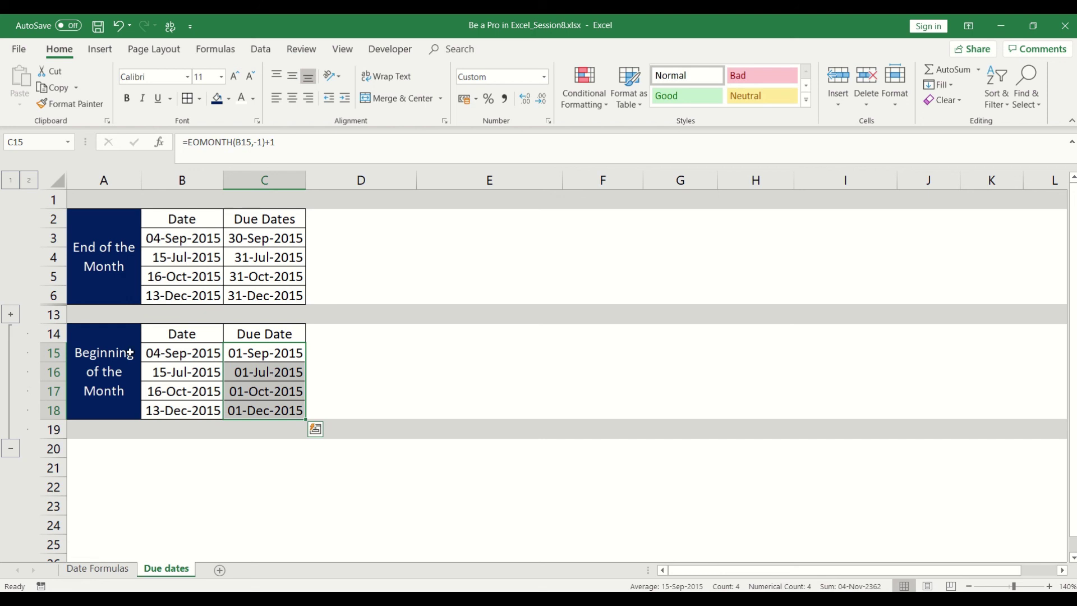
Expand the 7th/20th of the Next Month group and enter =EOMONTH(B9,0) in C9
left_click(9, 316)
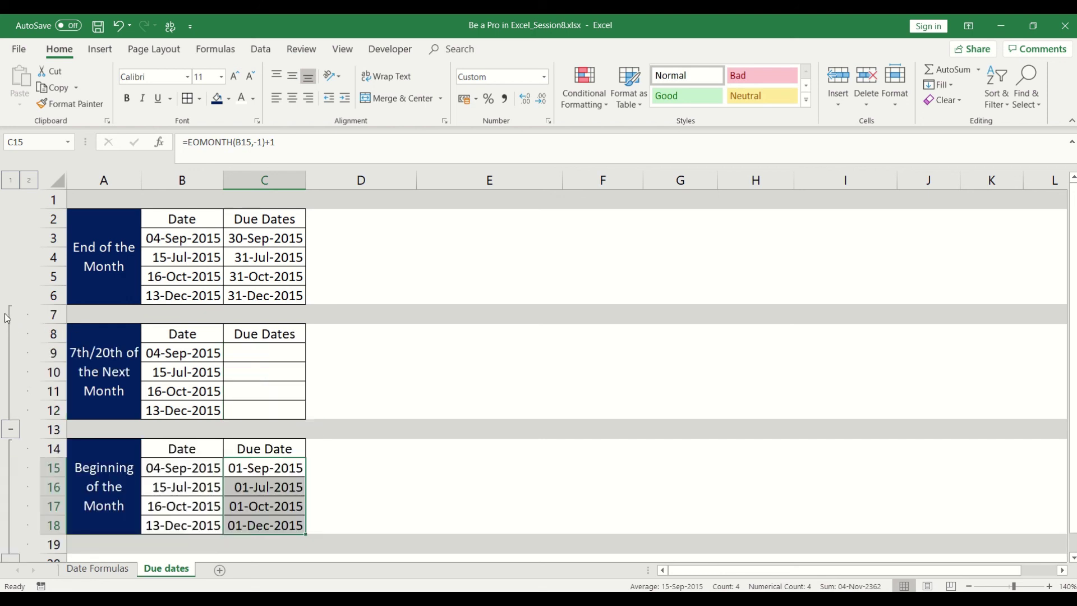
left_click(261, 347)
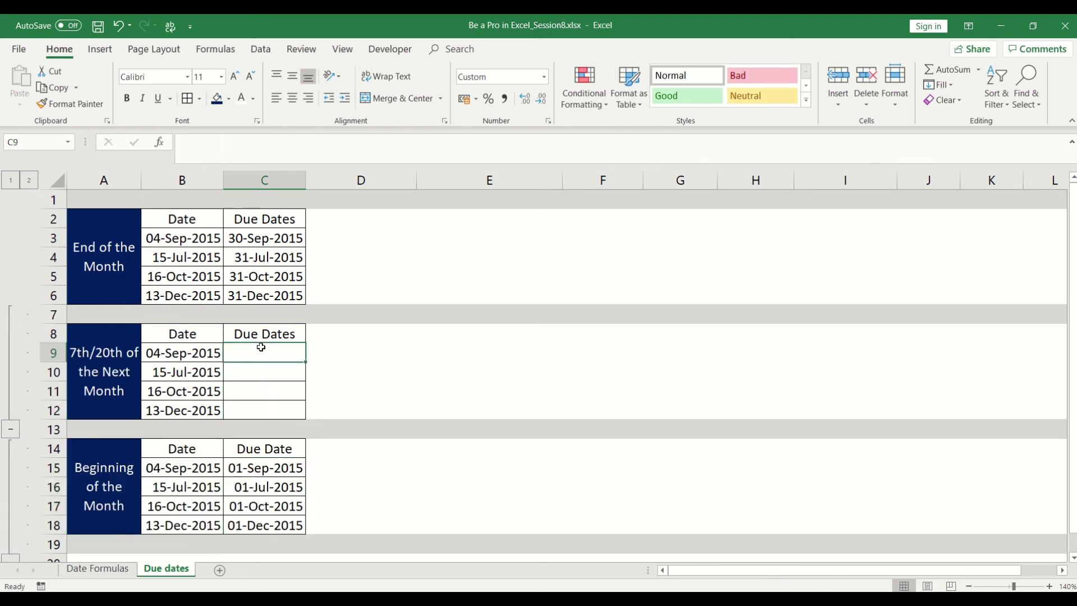
left_click(107, 354)
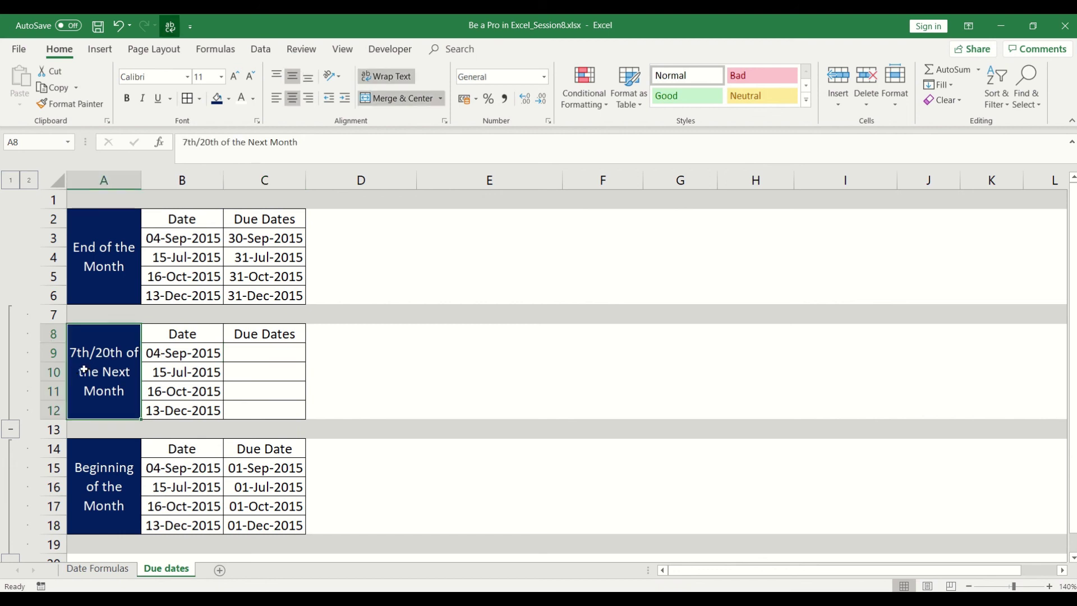
left_click(250, 356)
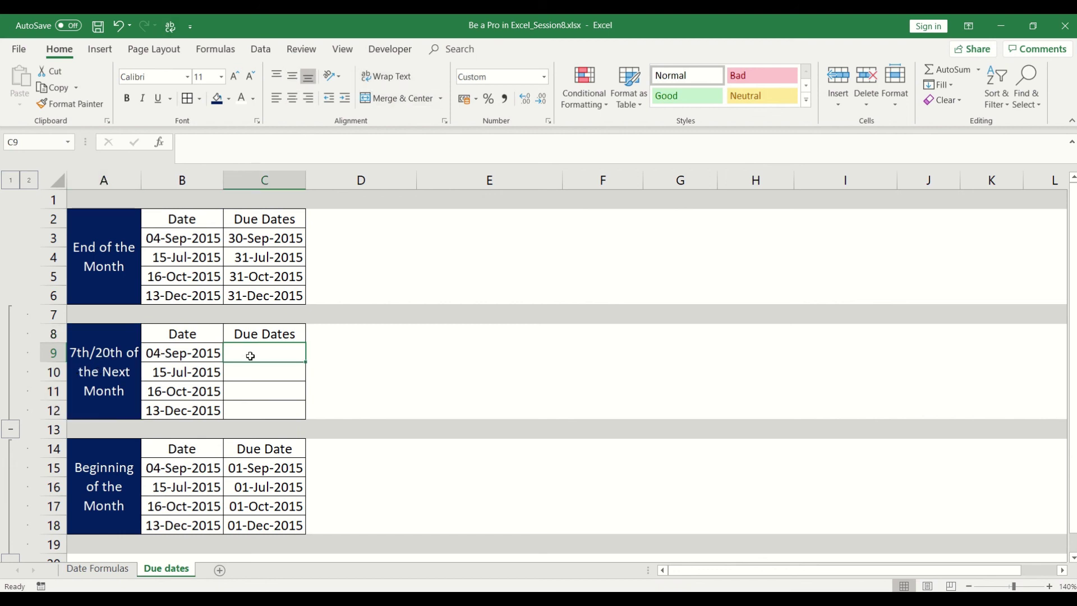
type("=")
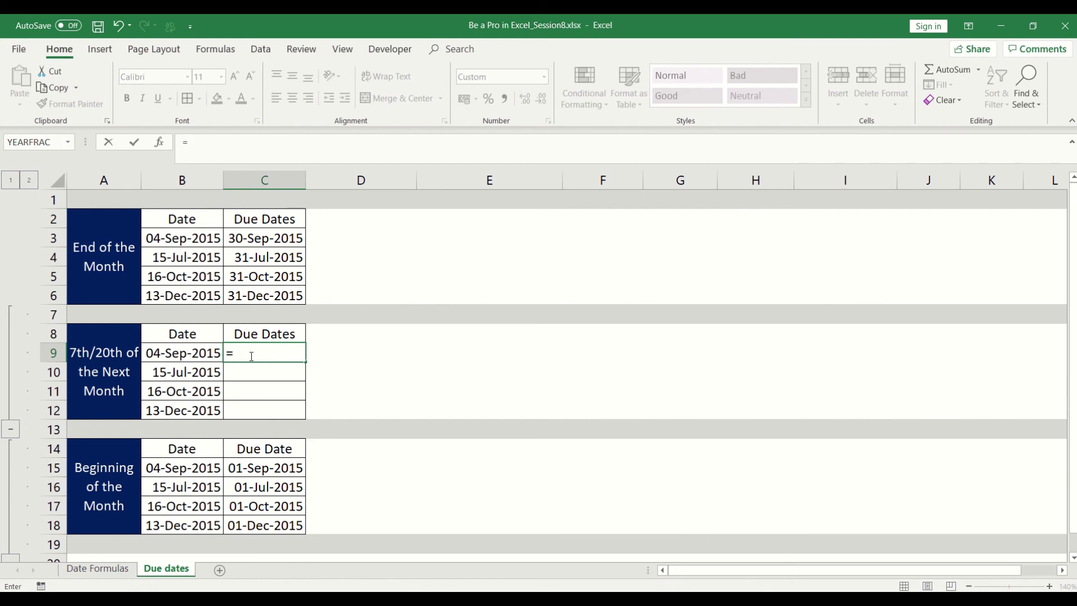
type("eomonth(")
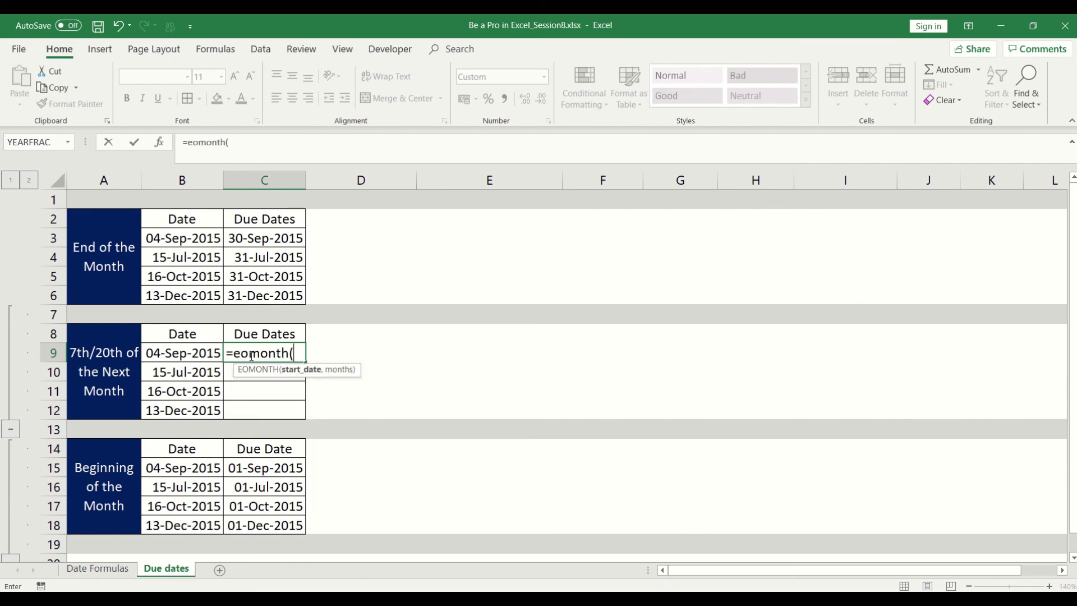
key("Left")
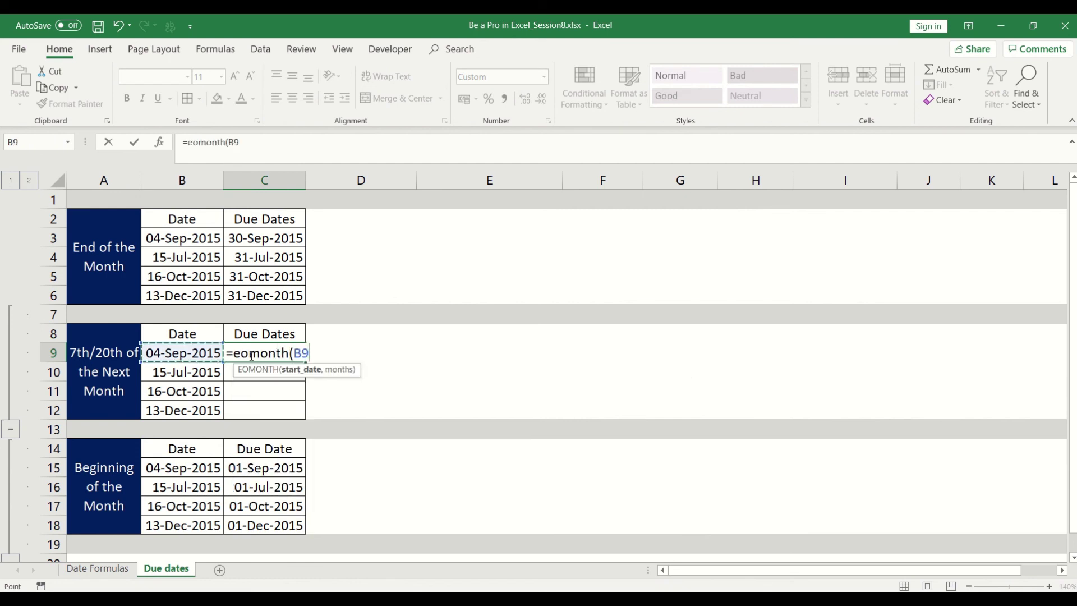
type(",")
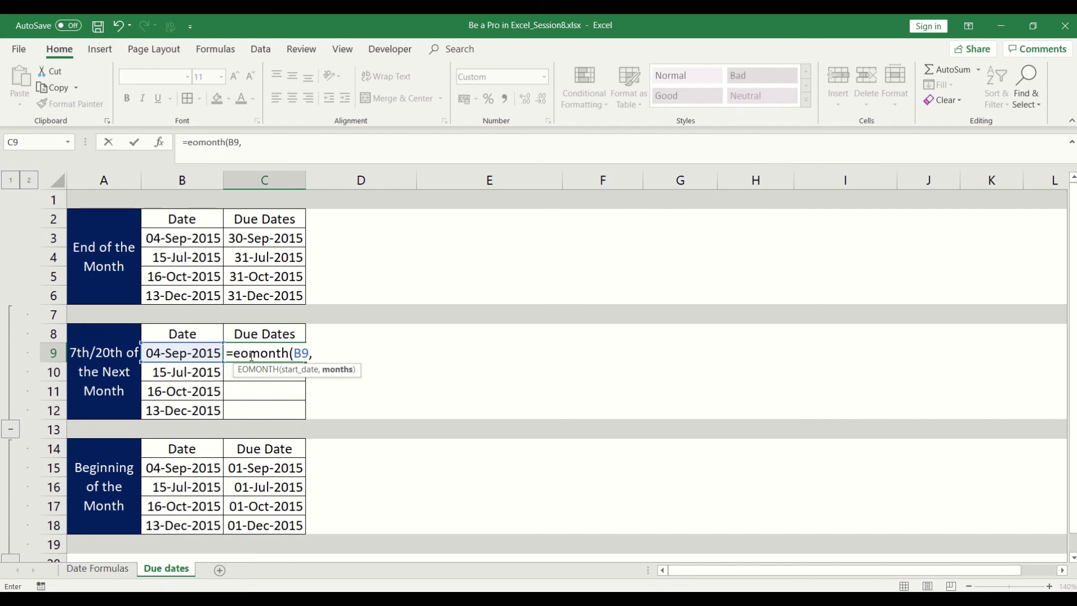
type("0)")
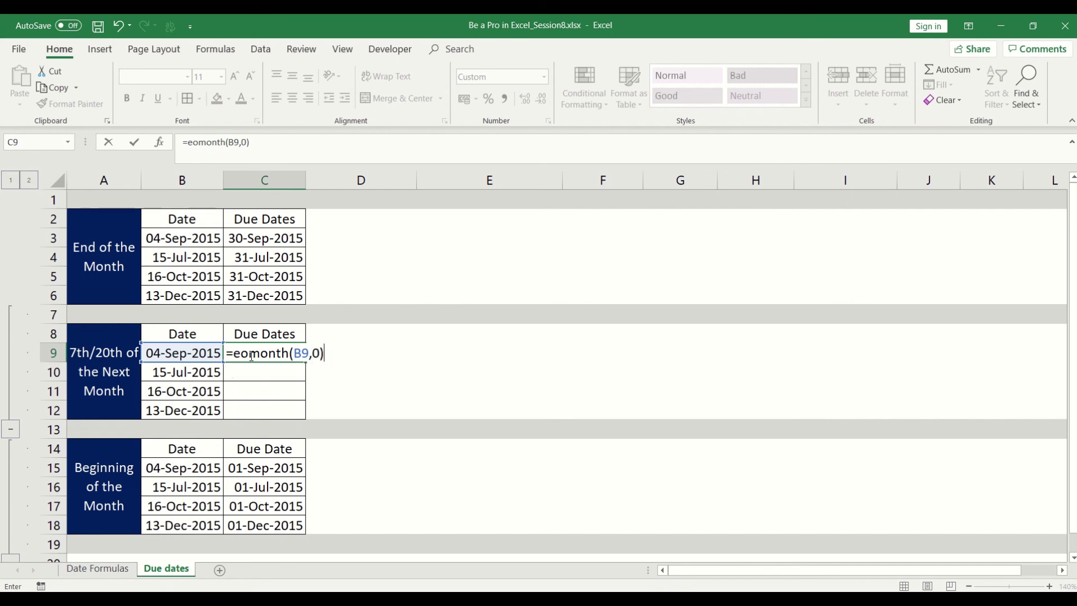
key("Return")
Append +20 to the EOMONTH formula in C9, fill it down through C12, and check the C10 due date against B10
key("Up")
key("F2")
type("+")
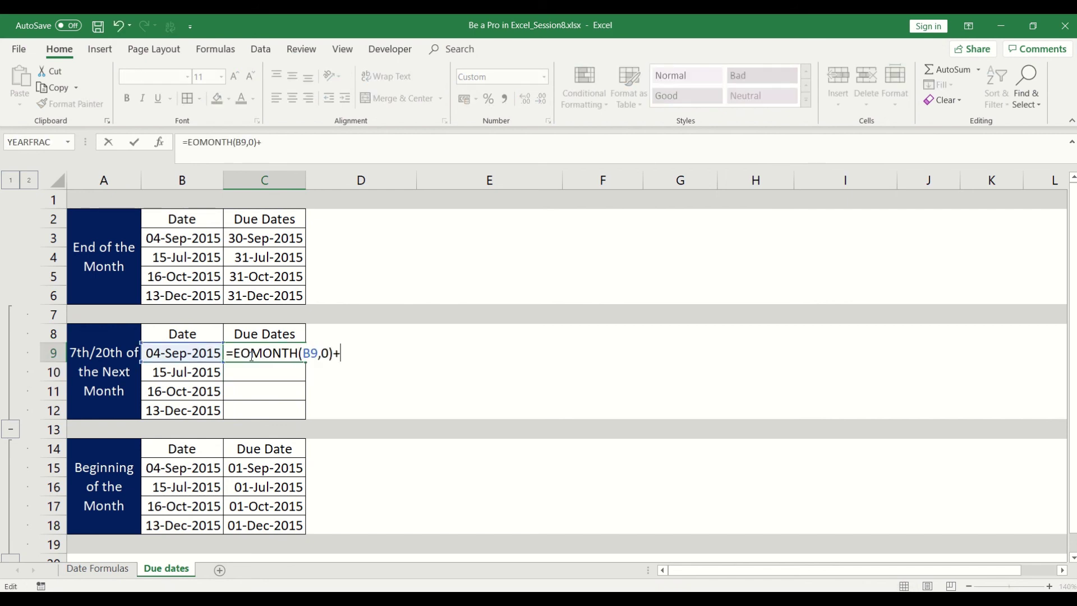
type("20")
key("ctrl+Return")
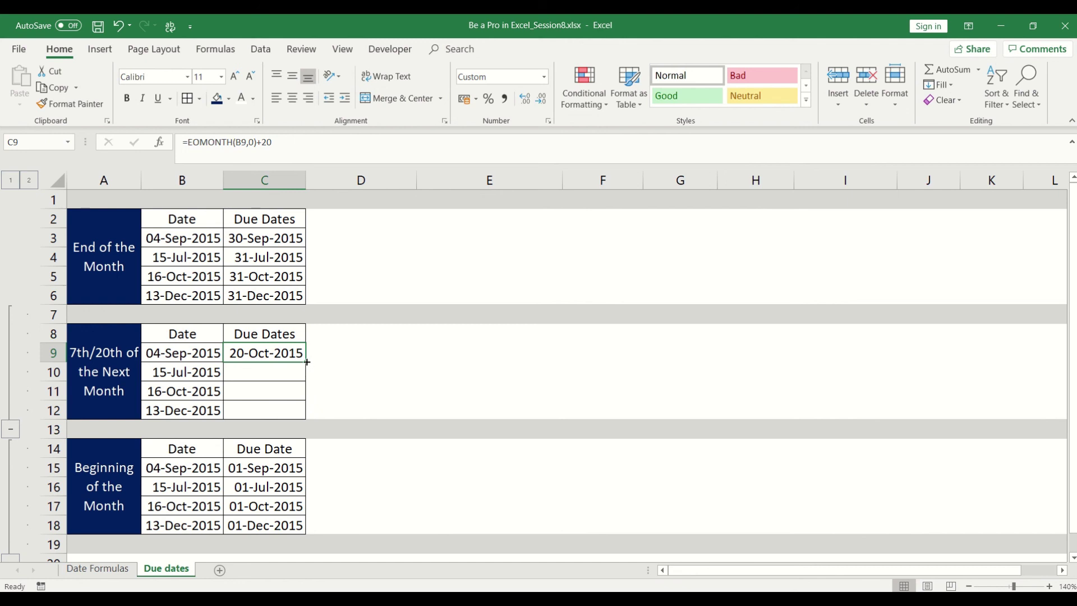
left_click_drag(306, 362, 306, 415)
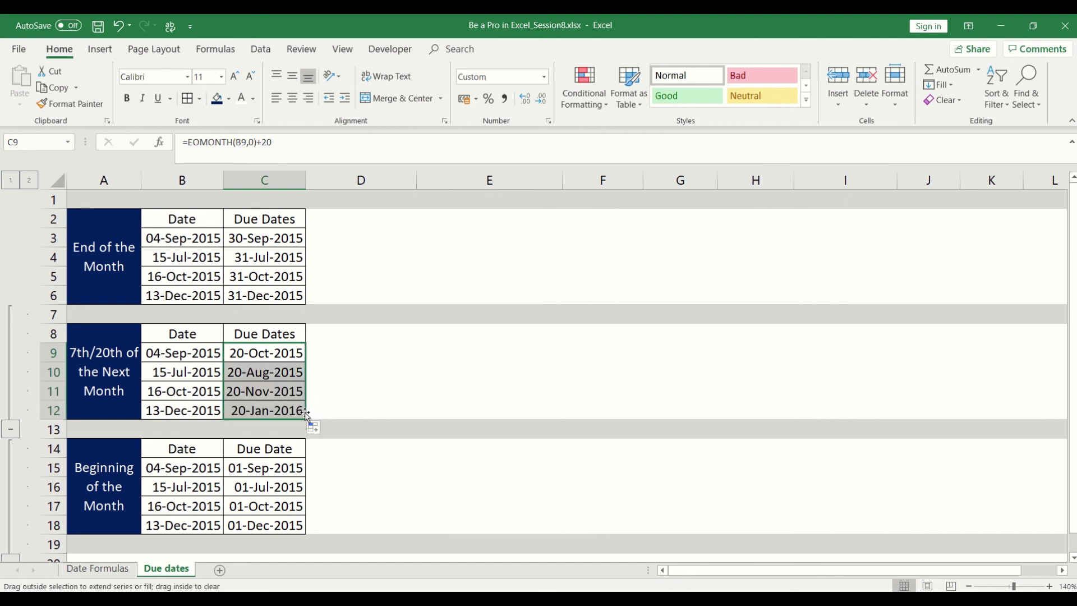
left_click(287, 372)
left_click(190, 376)
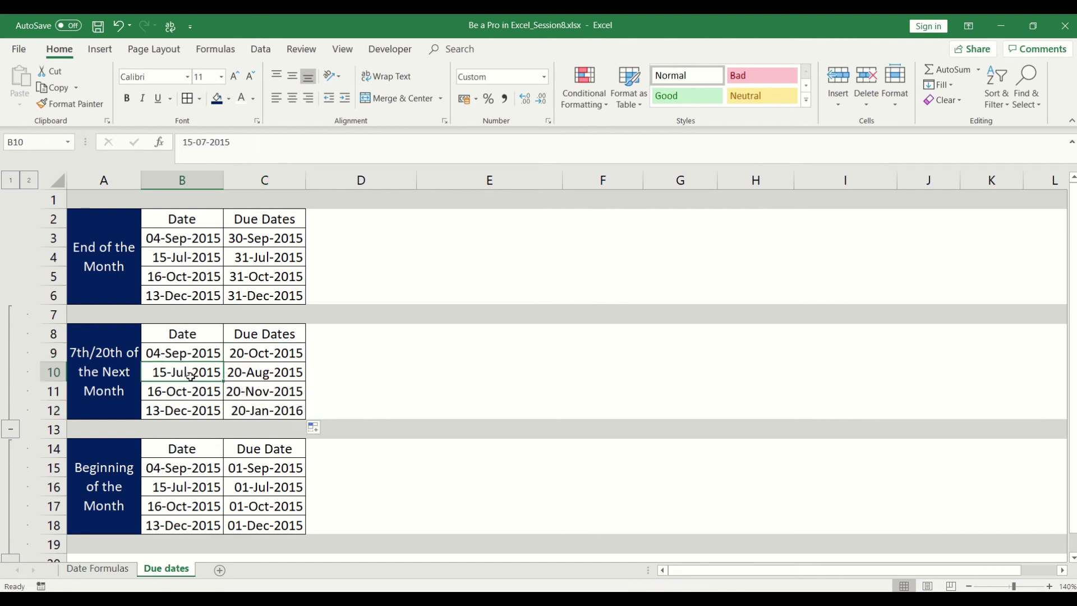
key("Right")
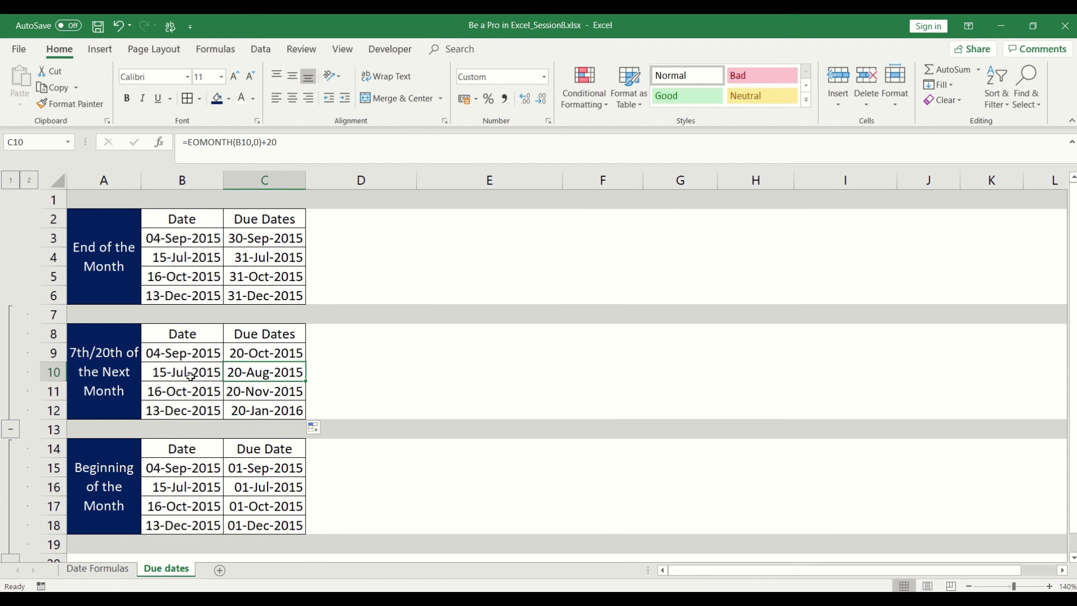
Change the C9 formula to =EOMONTH(B9,0)+7 and fill it down through C12
key("Up")
key("F2")
key("BackSpace")
key("BackSpace")
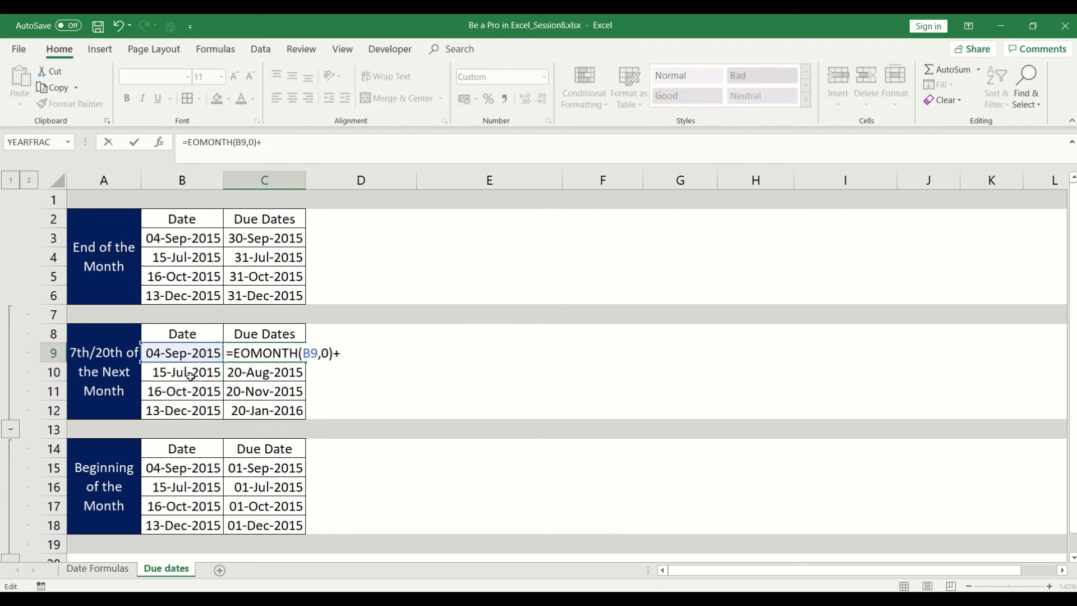
type("7")
key("Return")
key("Up")
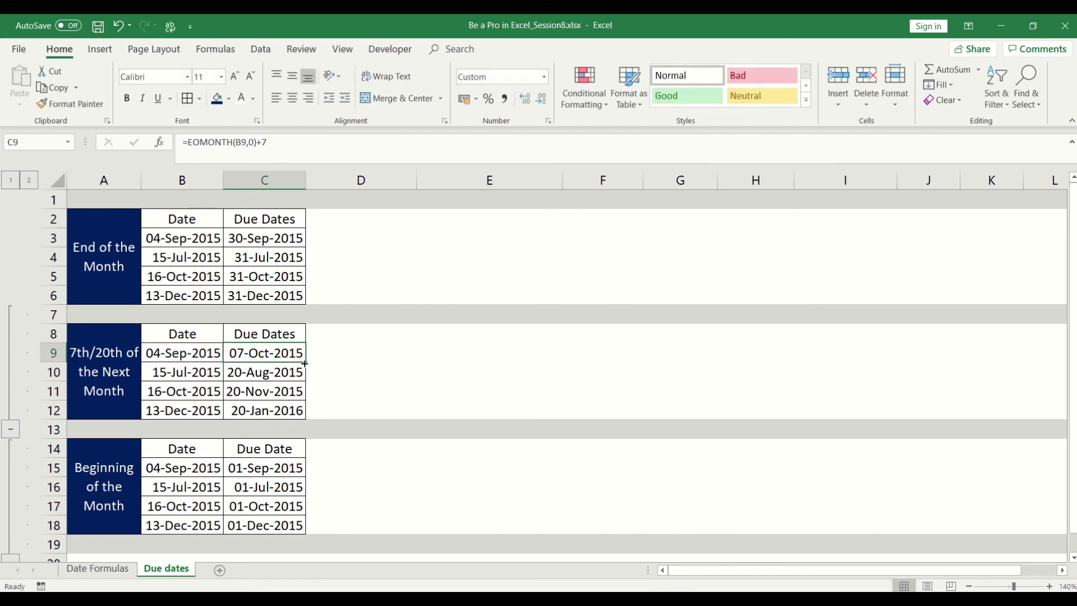
left_click_drag(305, 364, 306, 421)
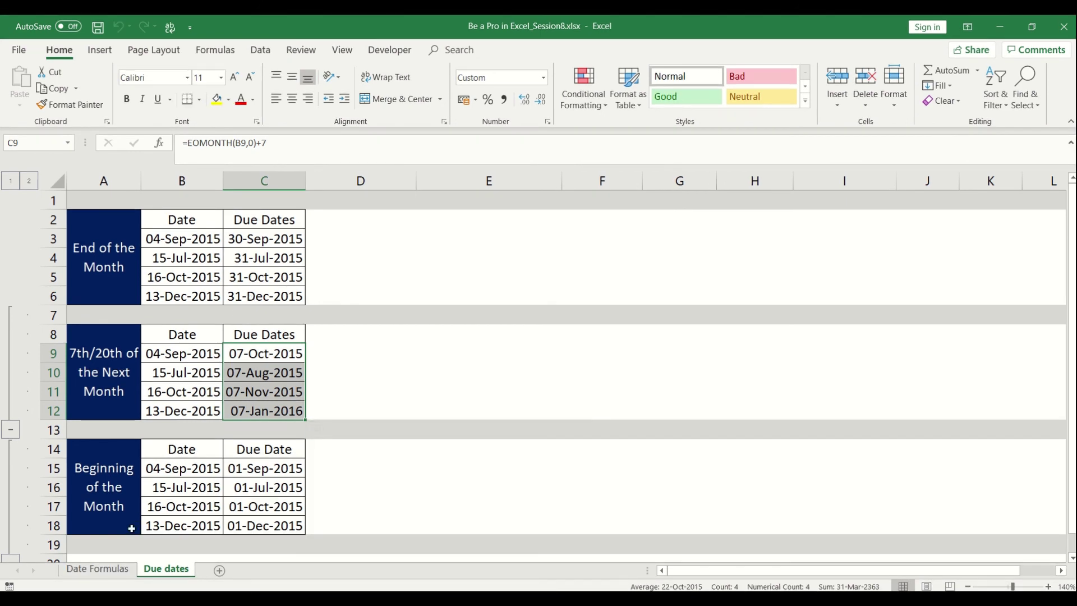
Switch to the Date Formulas sheet
left_click(108, 570)
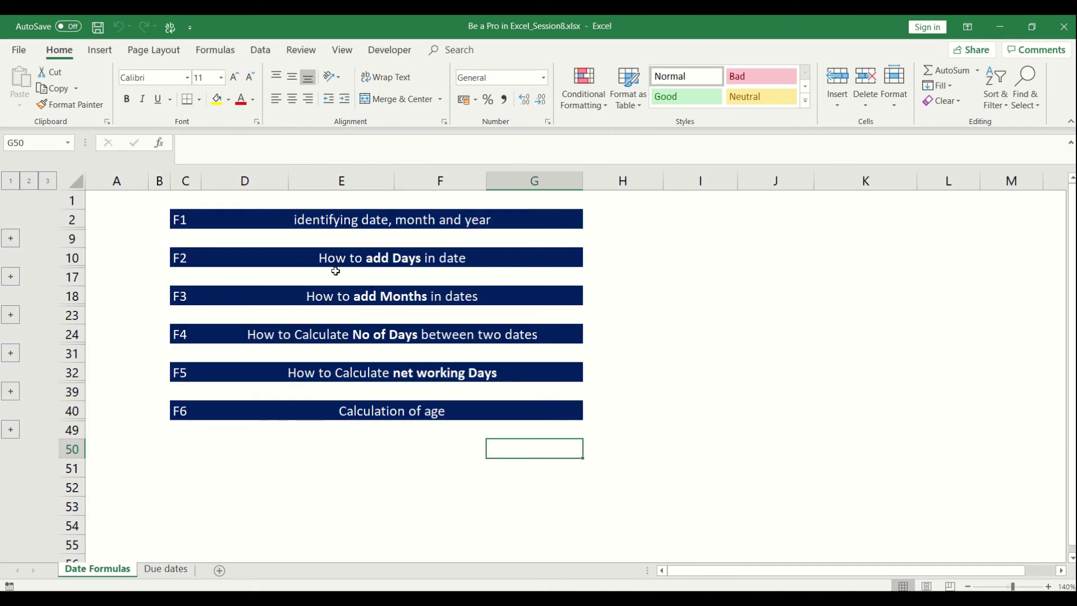